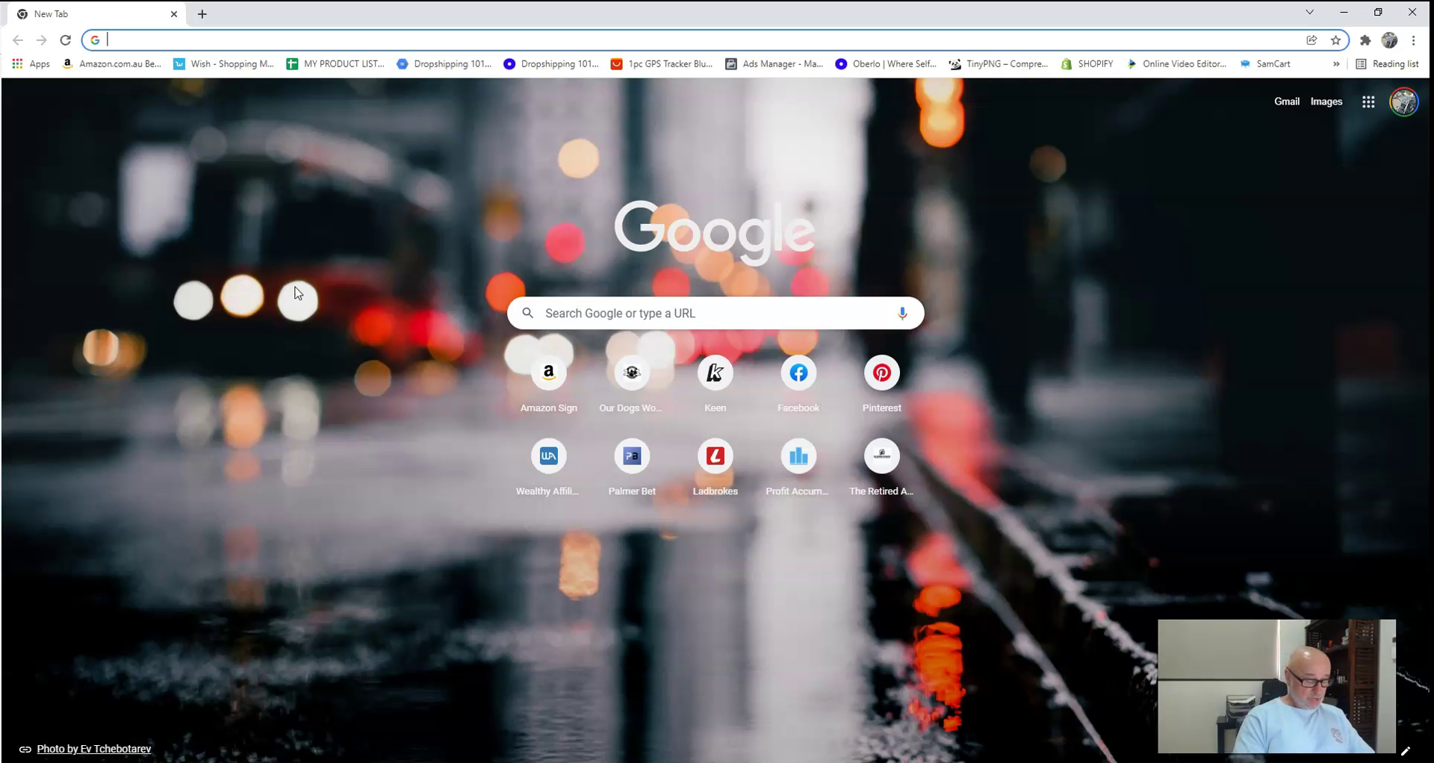
Go to canva.com in Google Chrome's address bar.
text(canva.com)
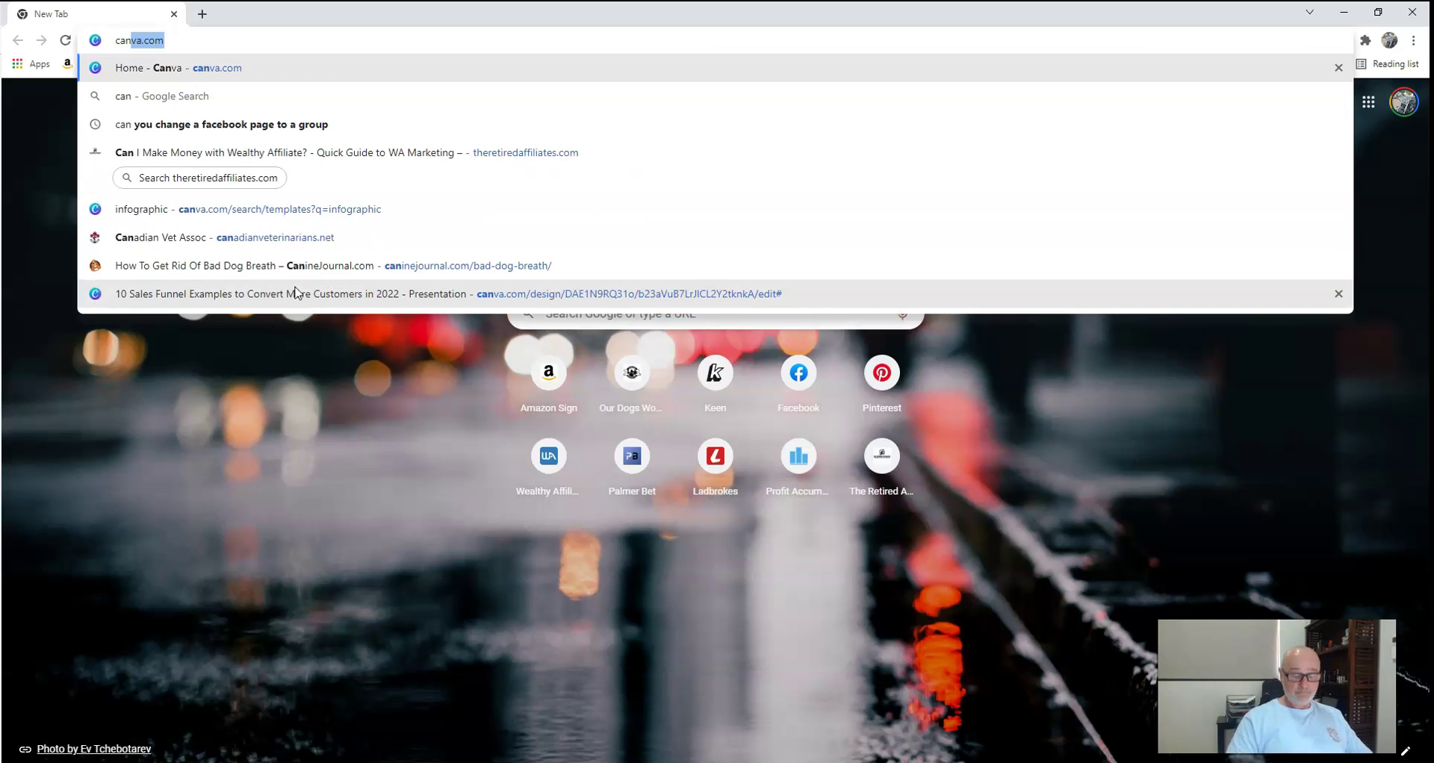
key(Return)
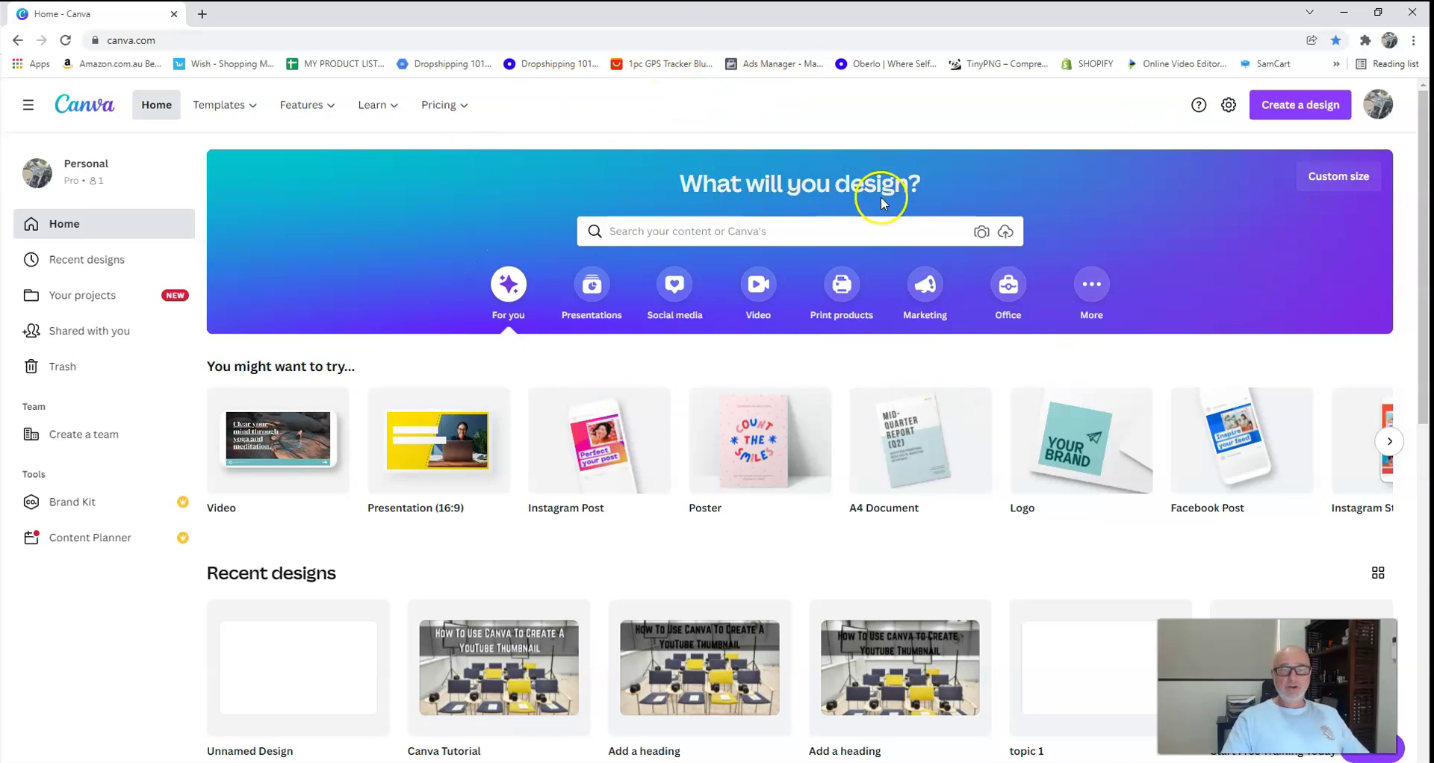
mouse_move(448, 416)
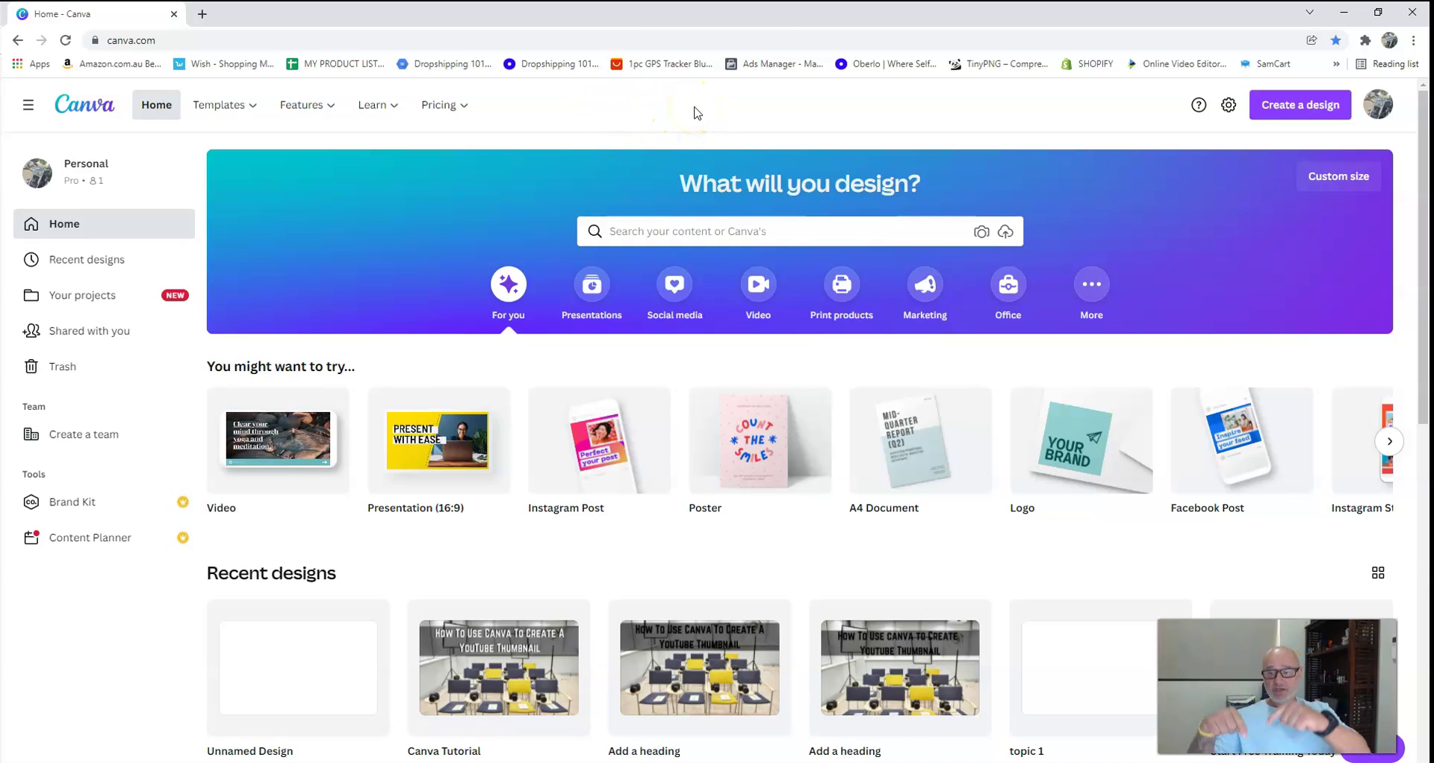
click(666, 122)
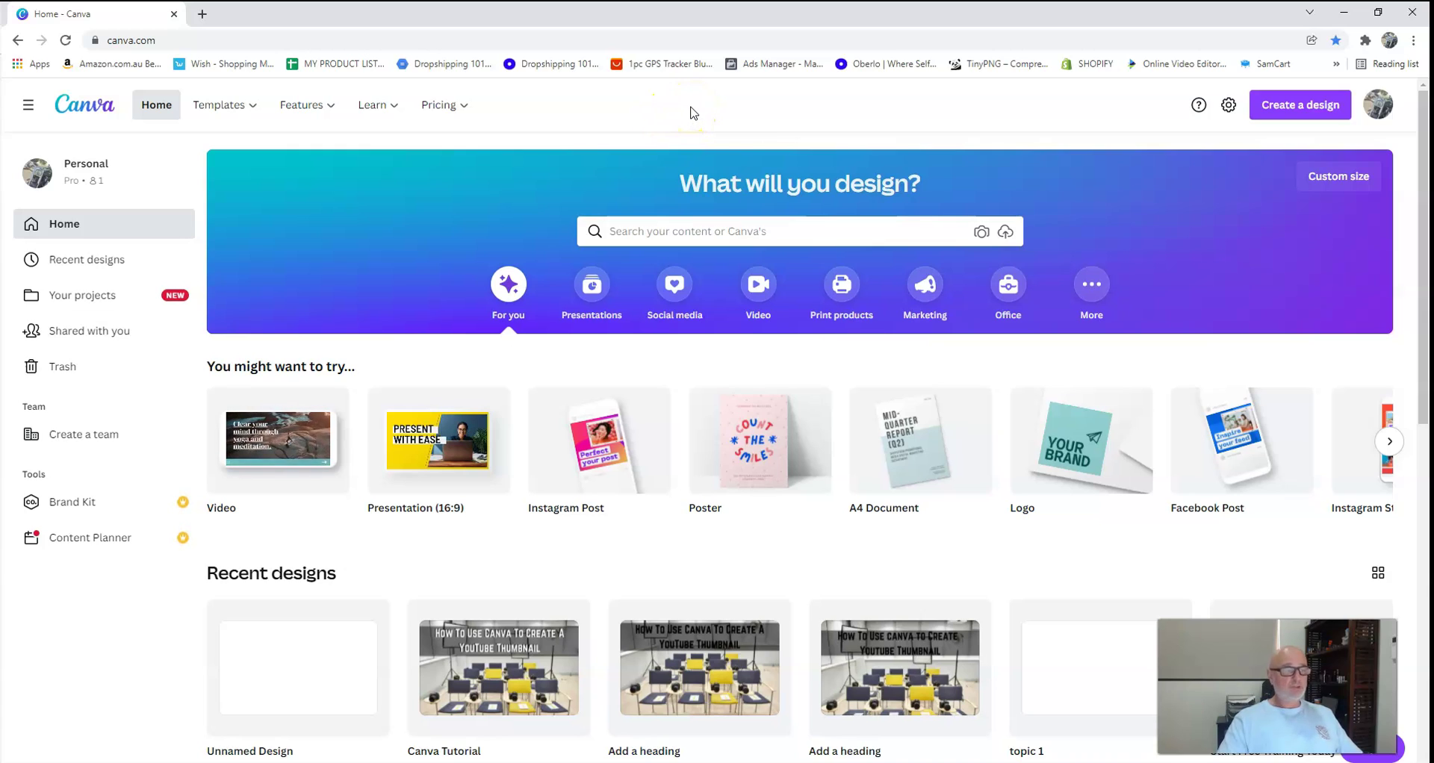
click(732, 112)
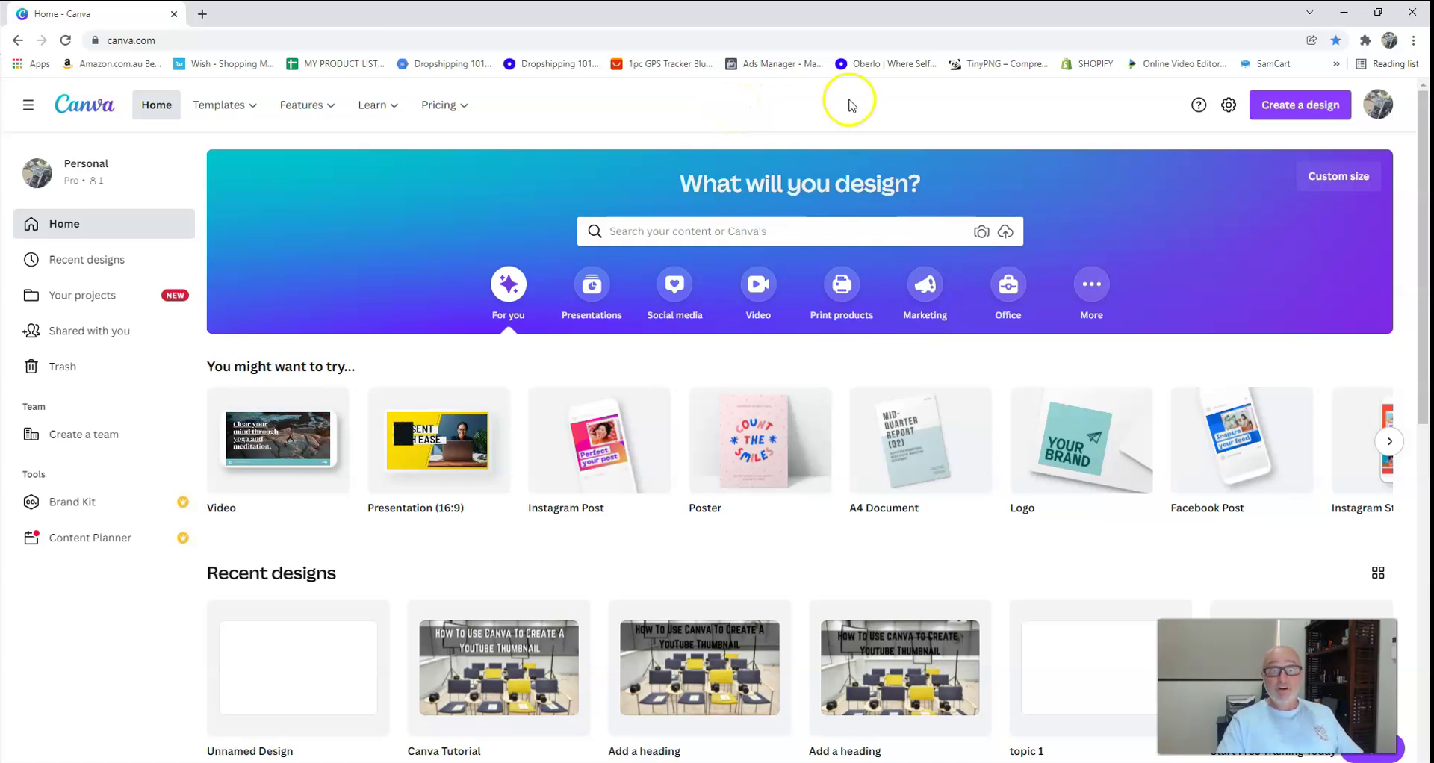
click(699, 109)
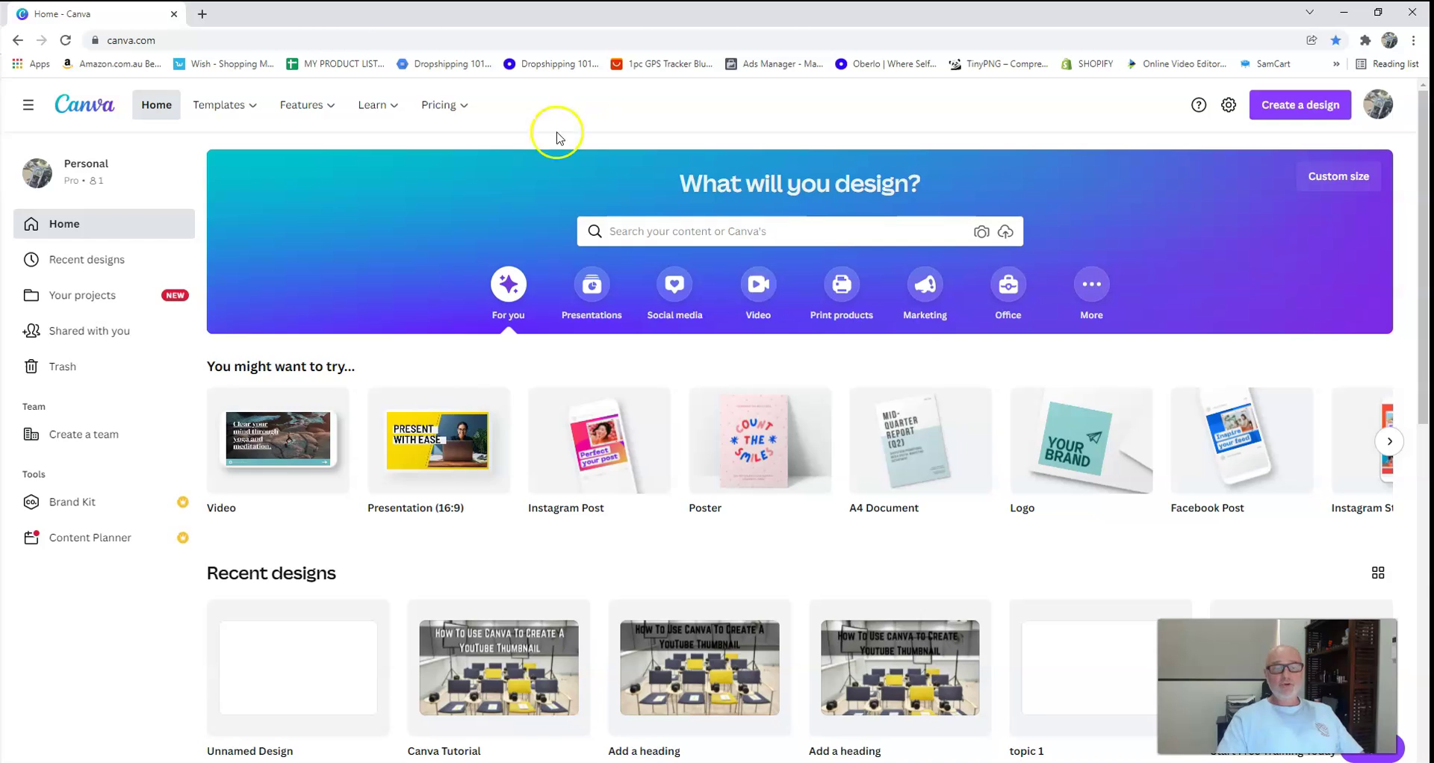
Create a blank Presentation (16:9) design and show the Photos library.
click(442, 439)
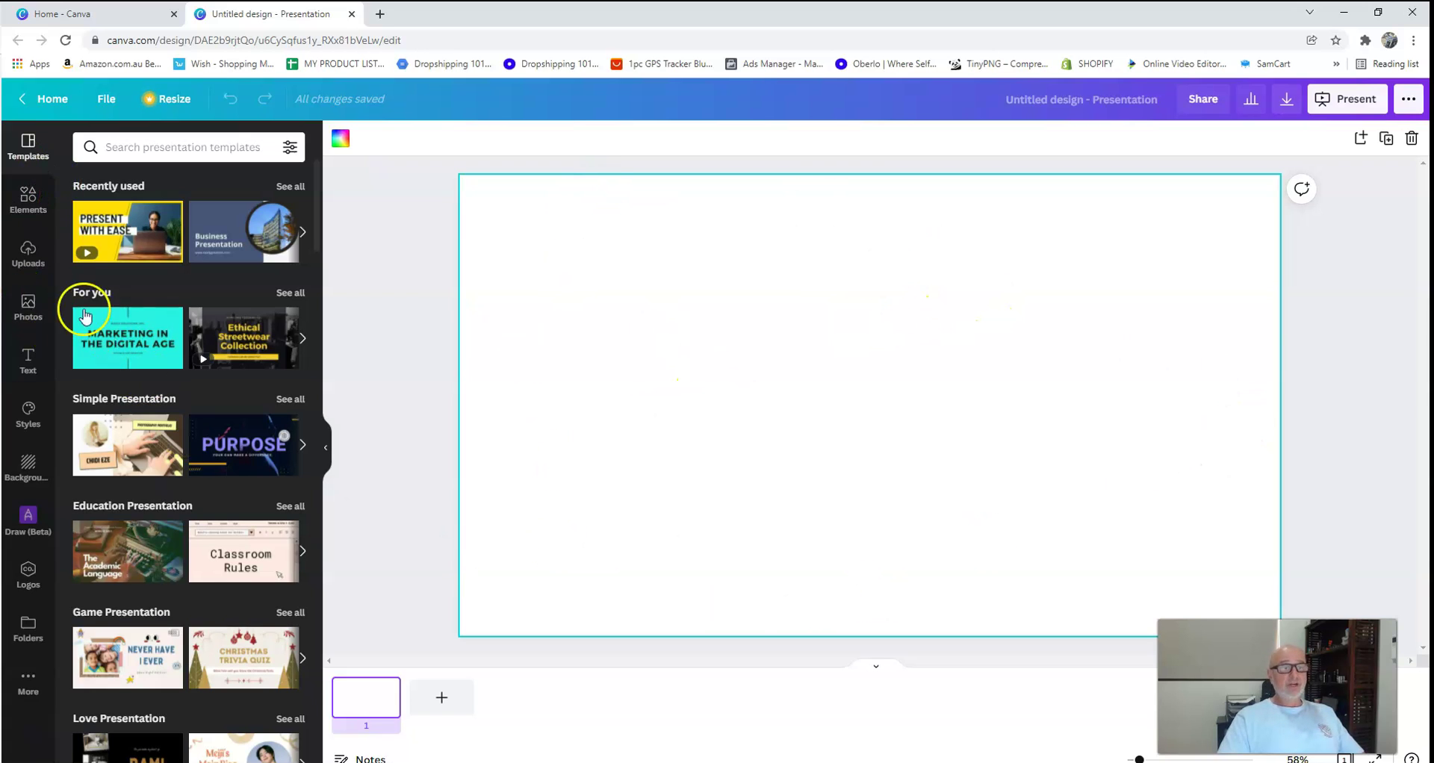
click(33, 306)
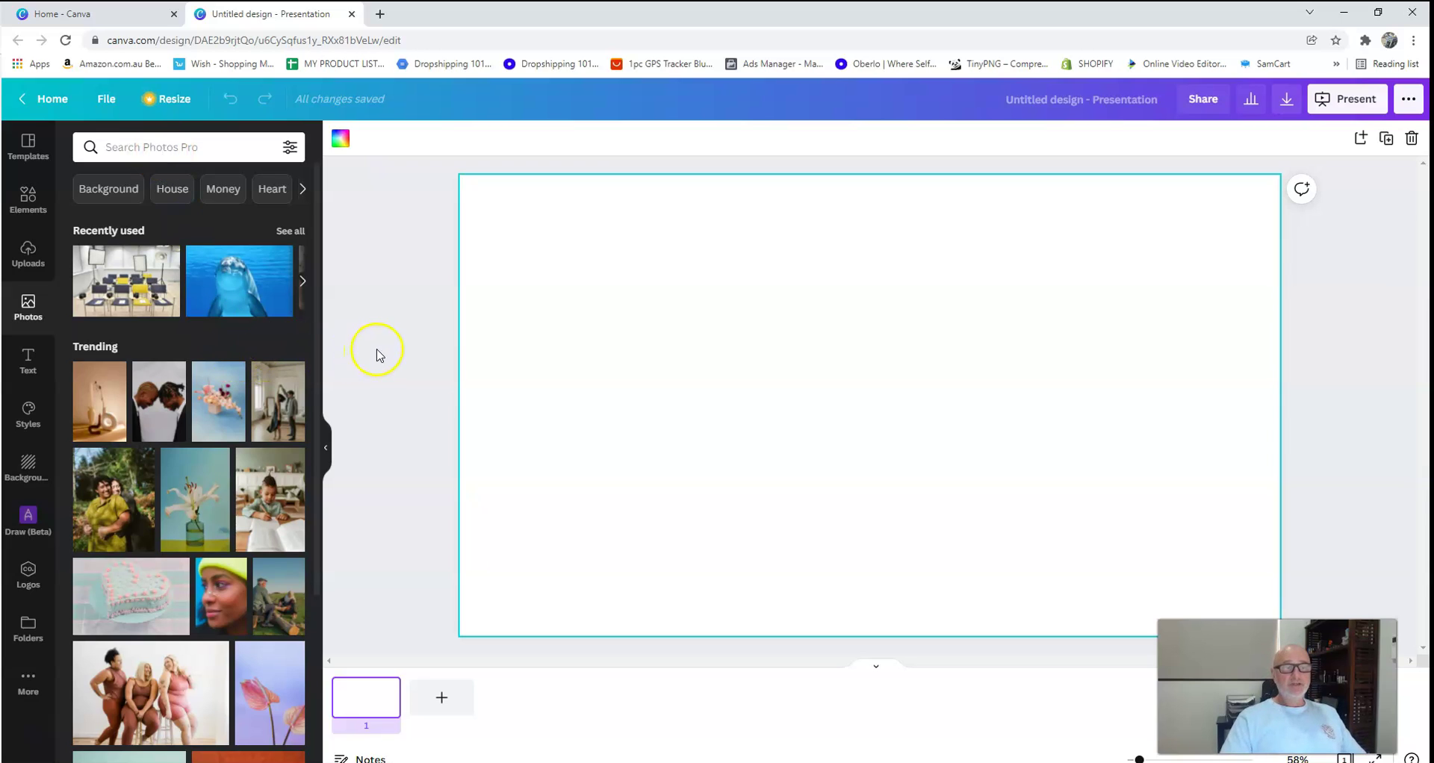
mouse_move(166, 282)
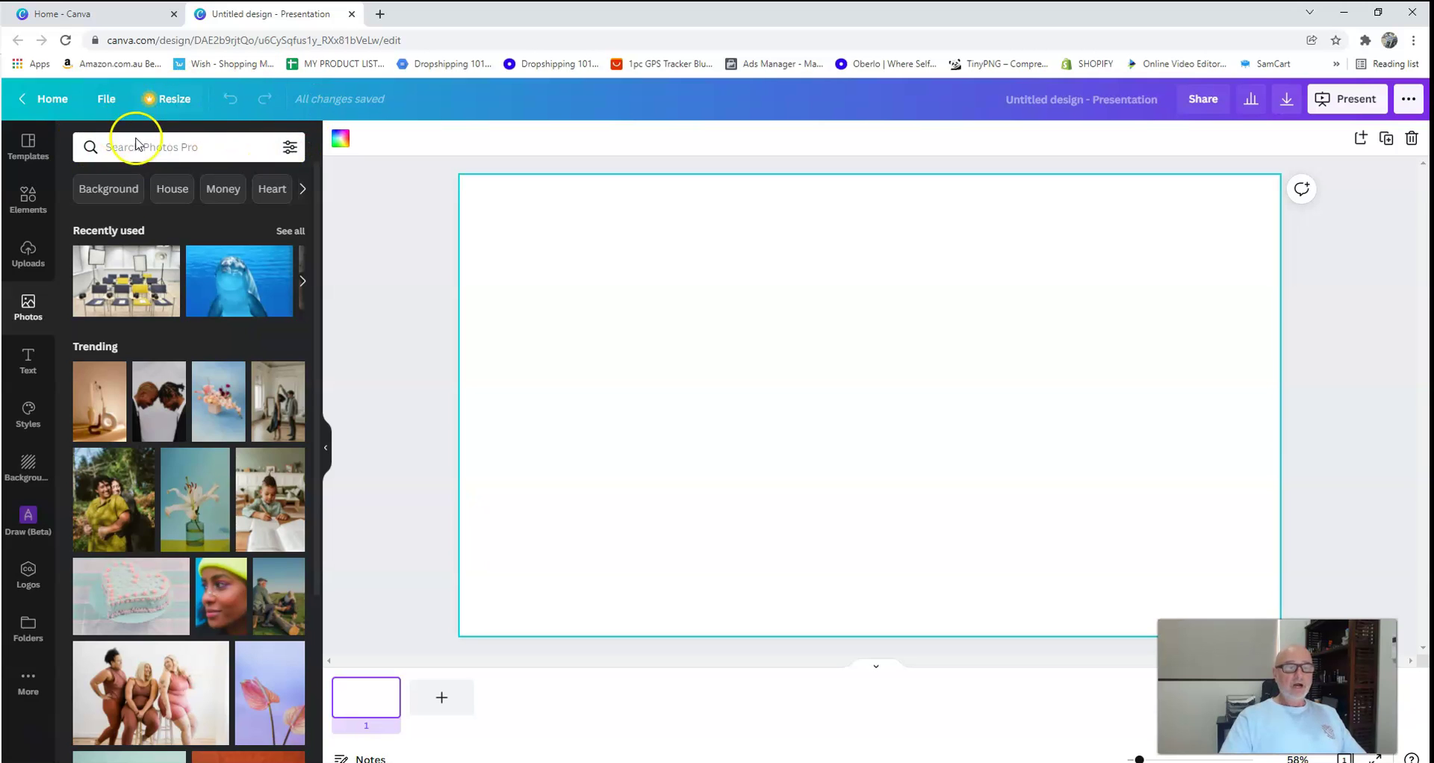
Drag the grey-and-yellow-chair classroom photo from Recently used onto the blank slide.
mouse_move(122, 288)
drag(122, 286, 630, 260)
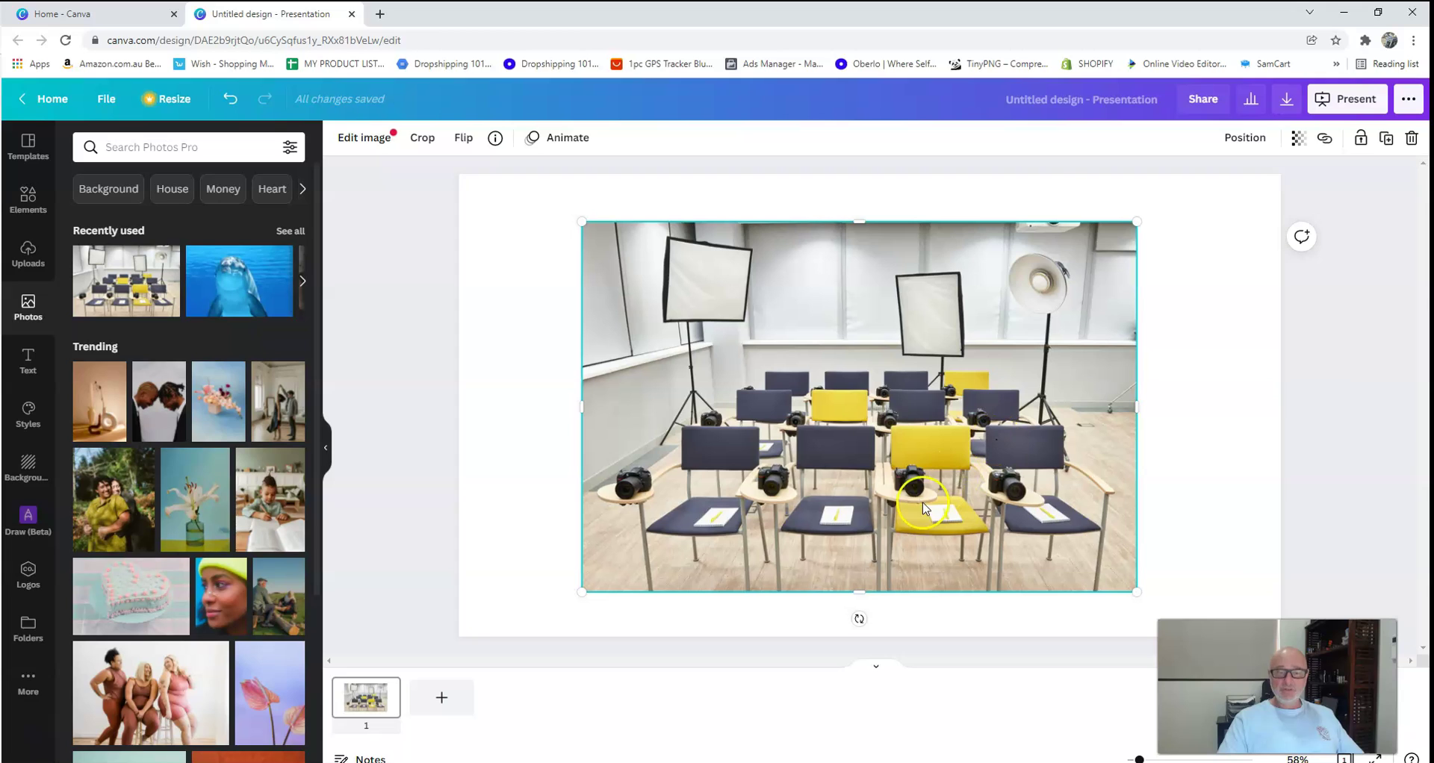
click(875, 398)
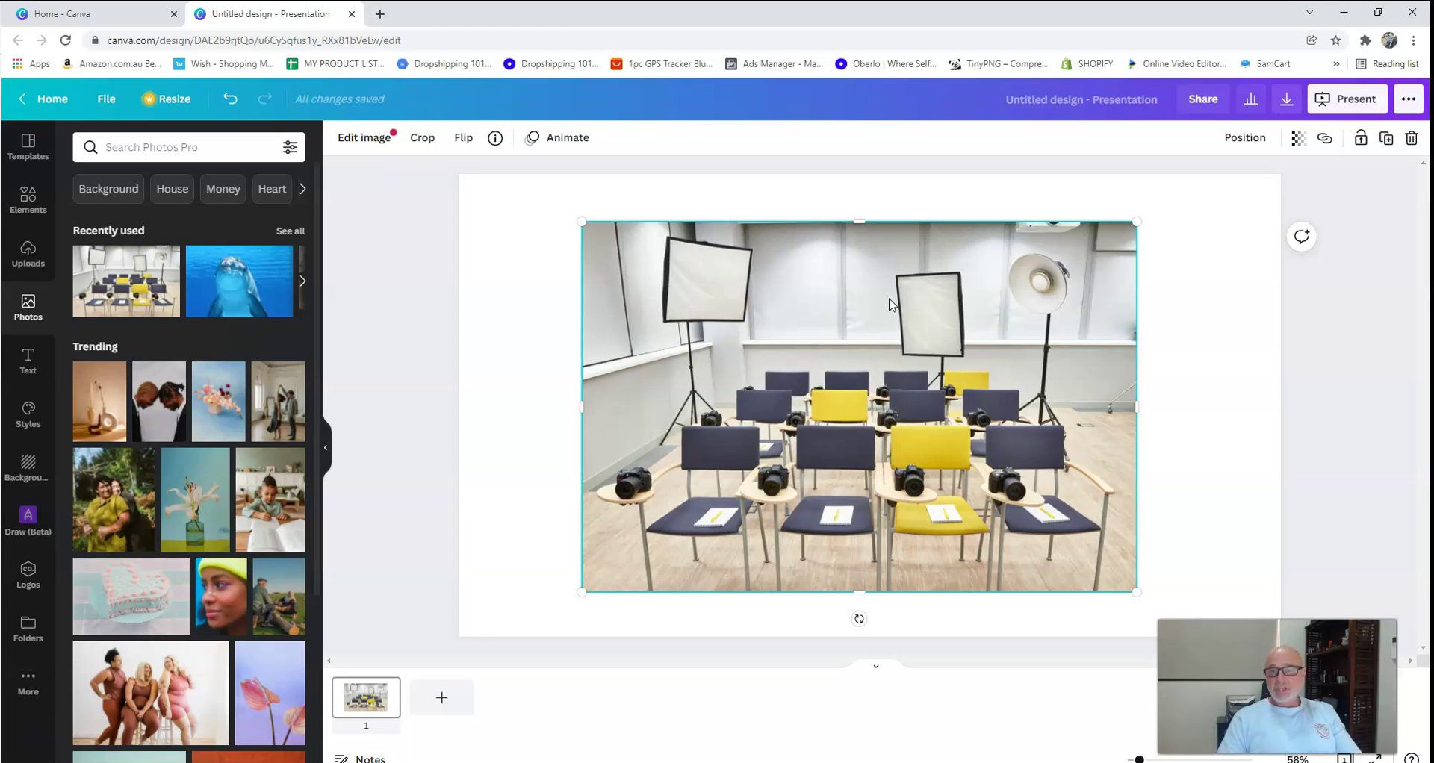
click(788, 355)
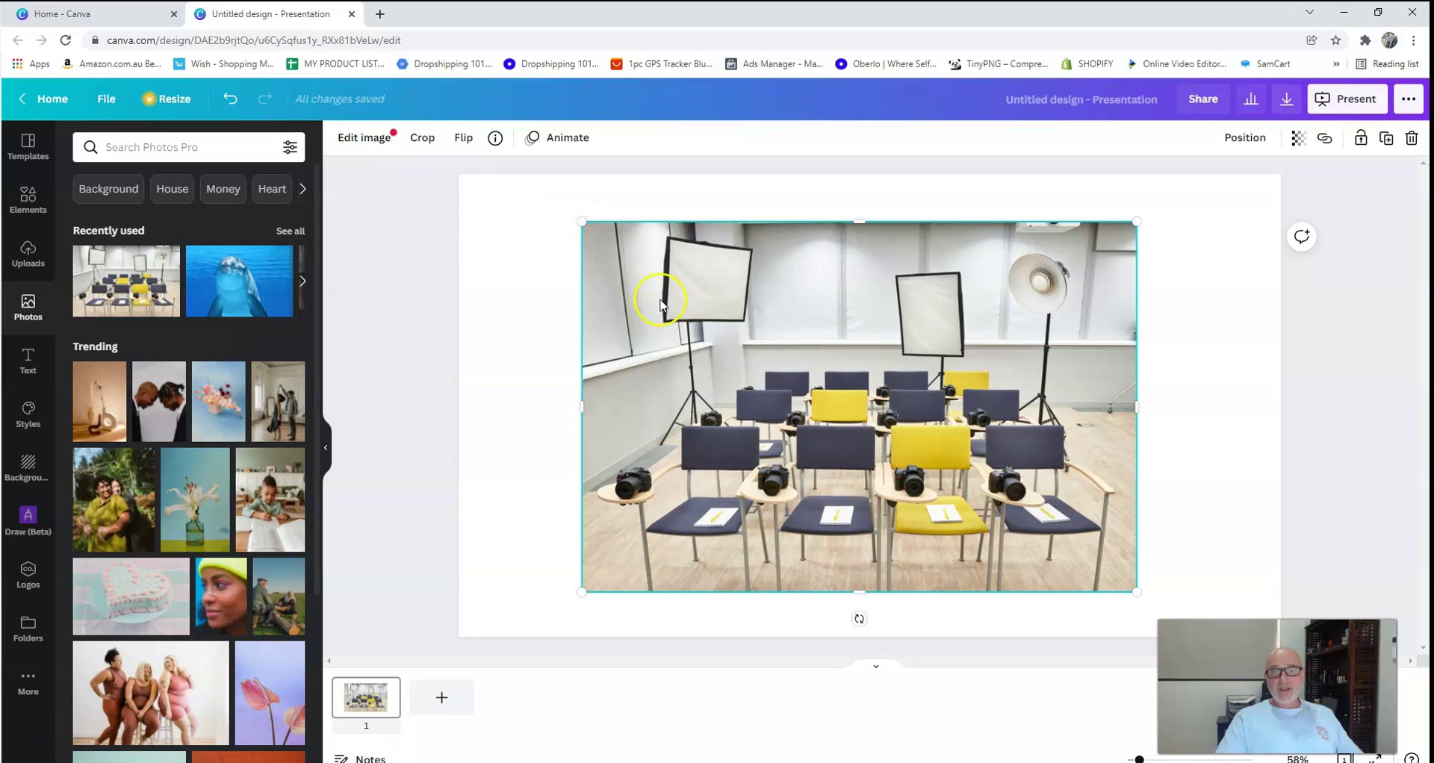
Stretch and reposition the classroom photo until it fills the slide edge to edge, without white strips.
drag(859, 221, 852, 182)
drag(855, 596, 857, 639)
drag(592, 425, 460, 413)
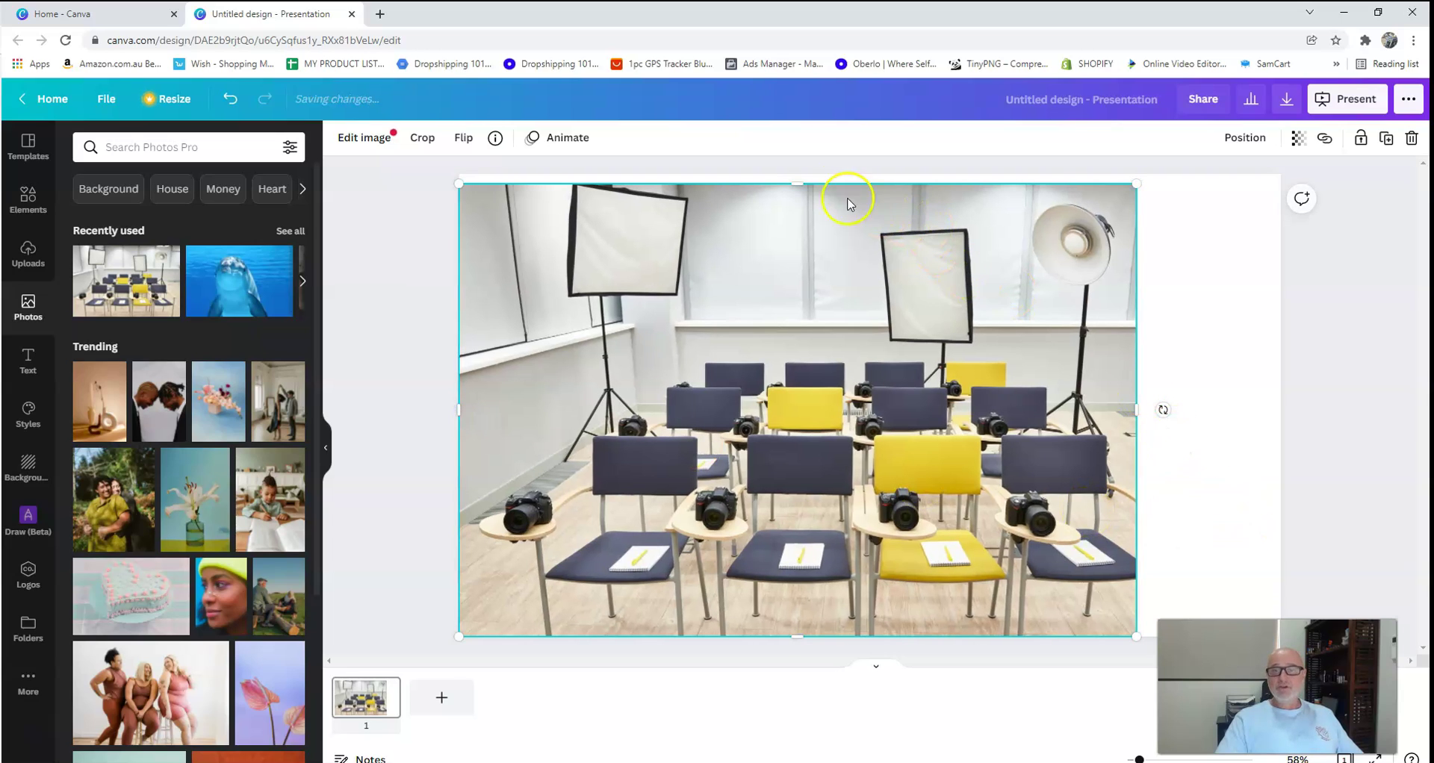
drag(798, 185, 799, 174)
drag(1143, 410, 1280, 410)
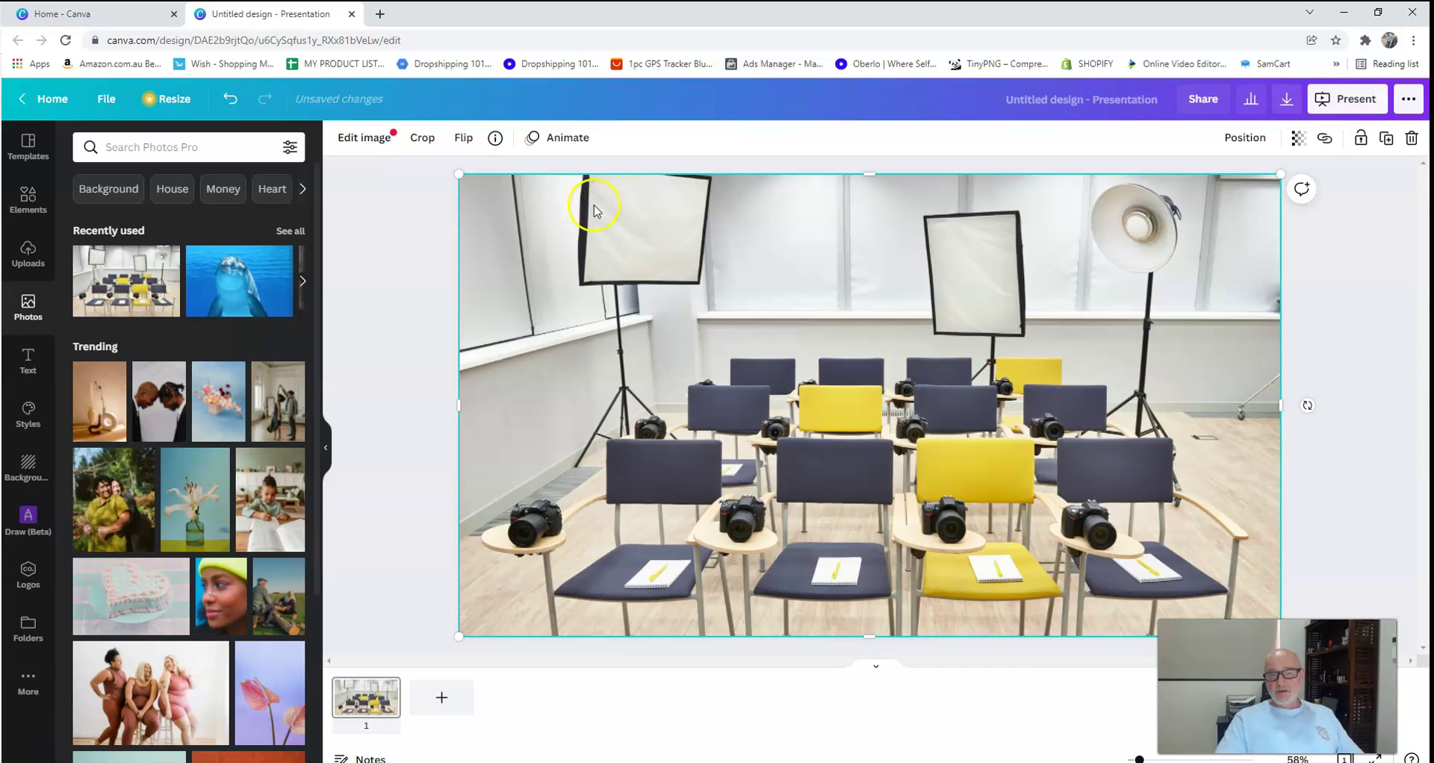
drag(877, 352, 878, 367)
drag(869, 190, 869, 174)
key(ctrl+z)
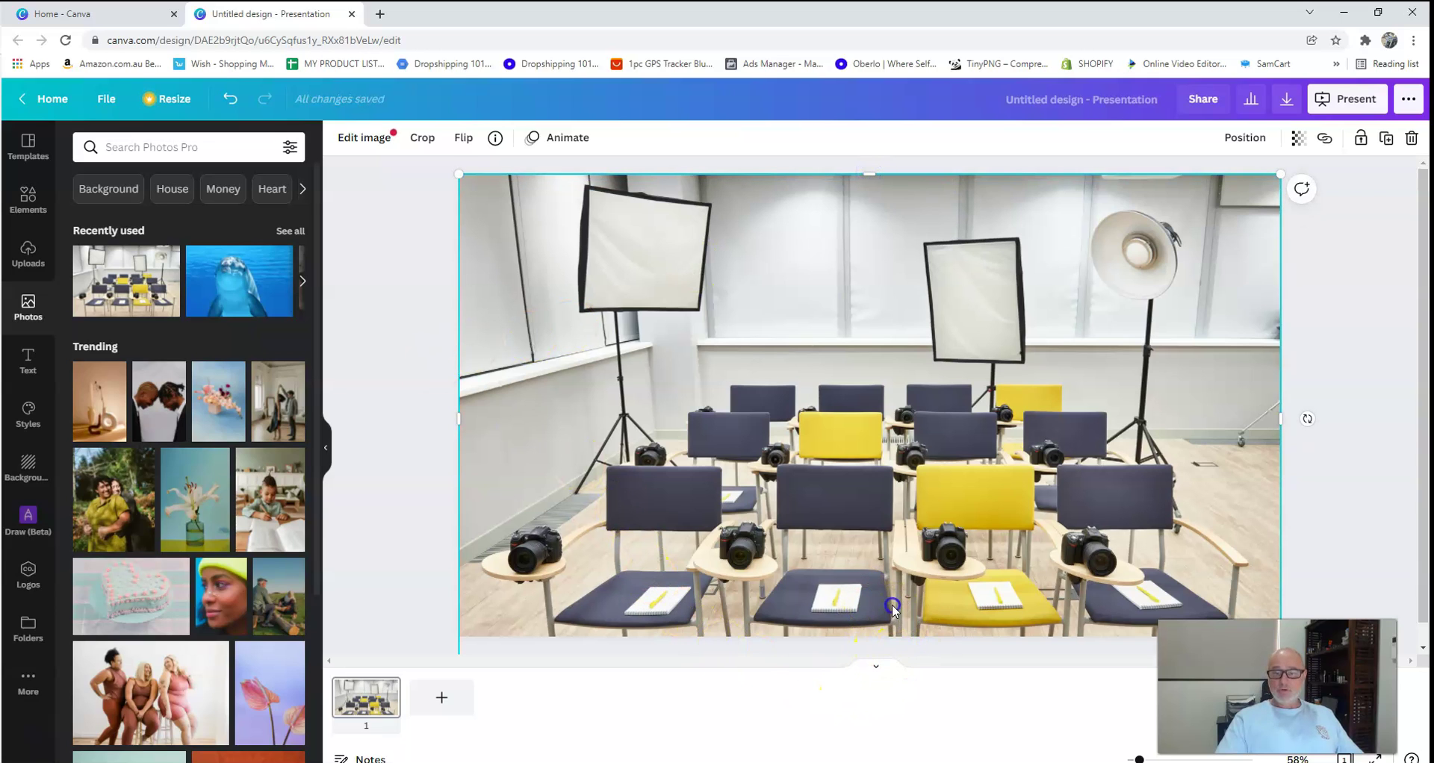
drag(896, 601, 881, 570)
drag(879, 431, 876, 496)
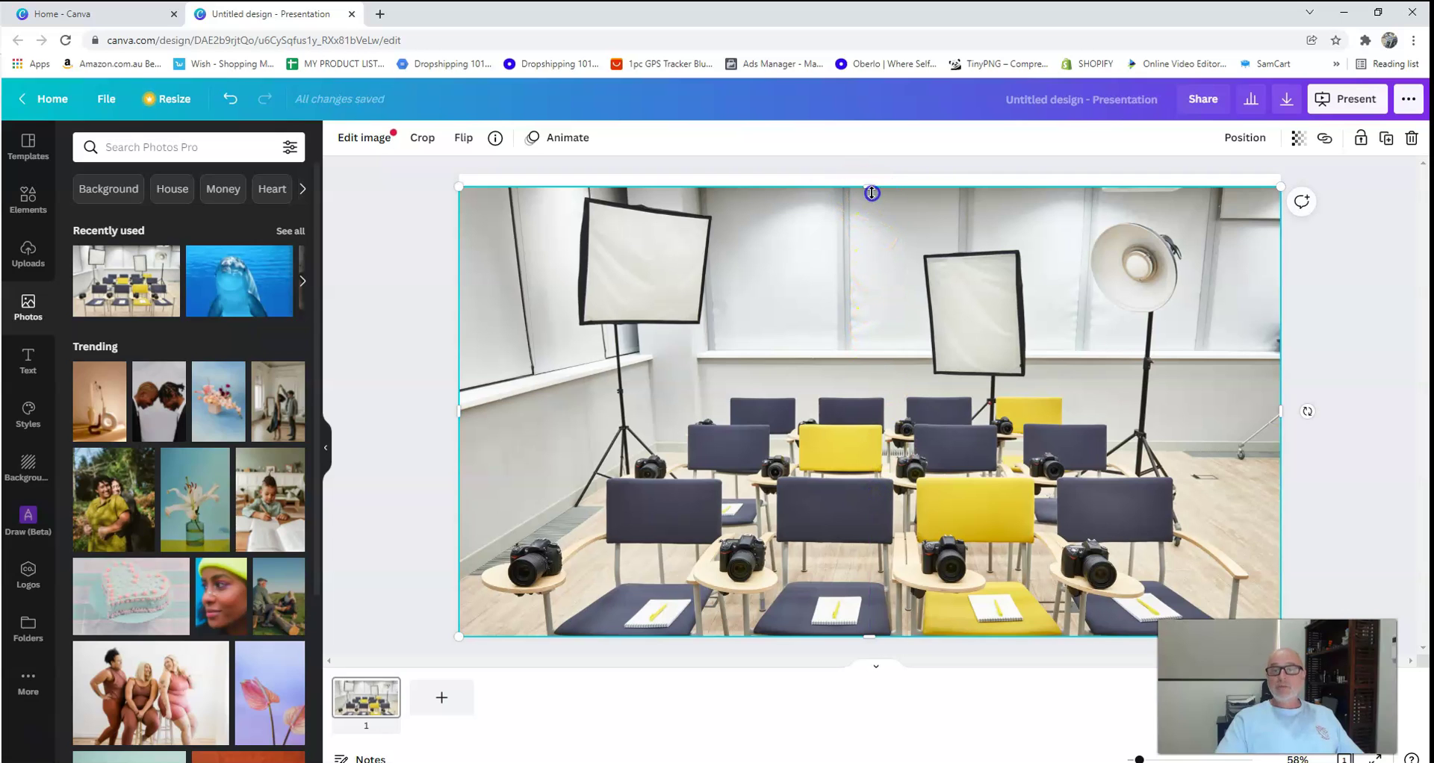
drag(871, 192, 870, 175)
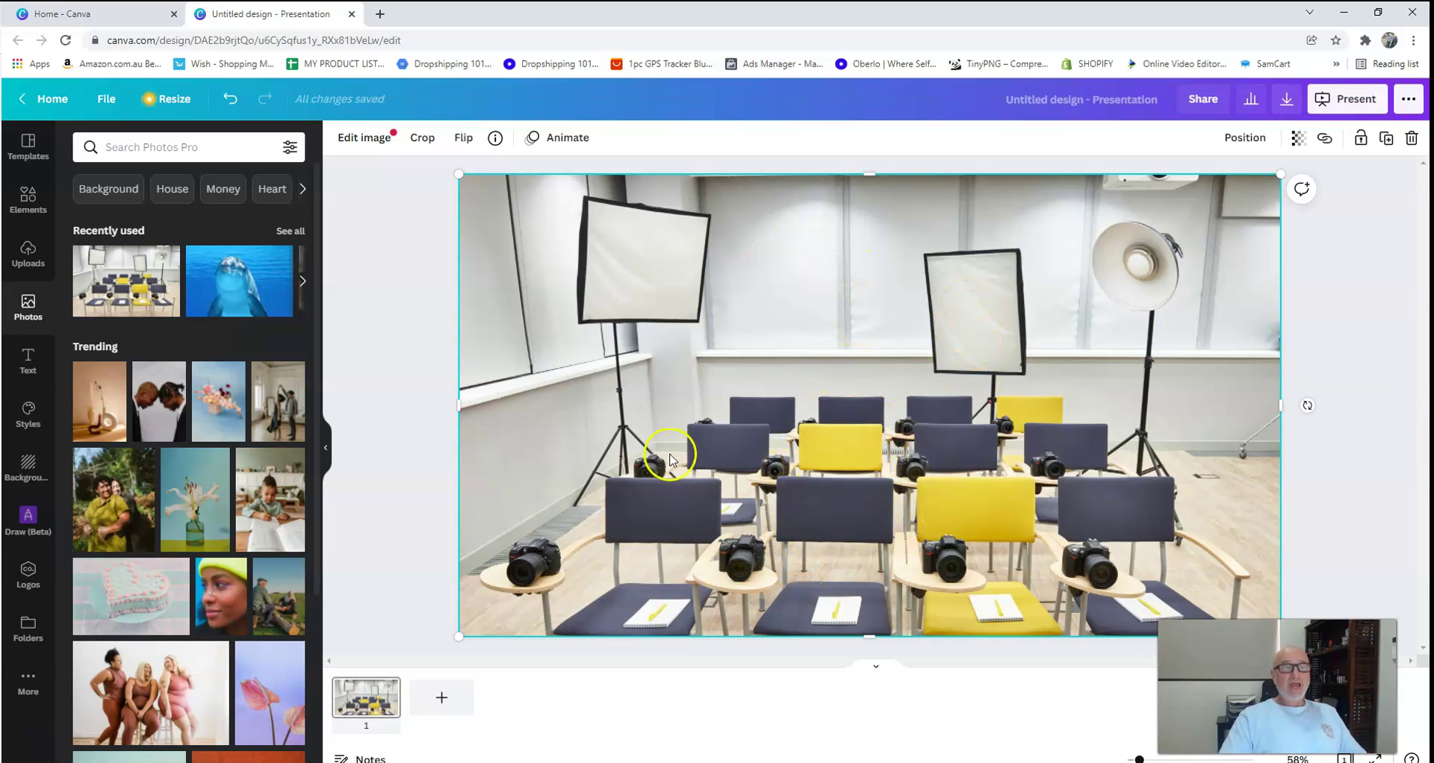
Add a square from Elements and reshape it into a 1,919 × 375 full-width top banner.
click(31, 205)
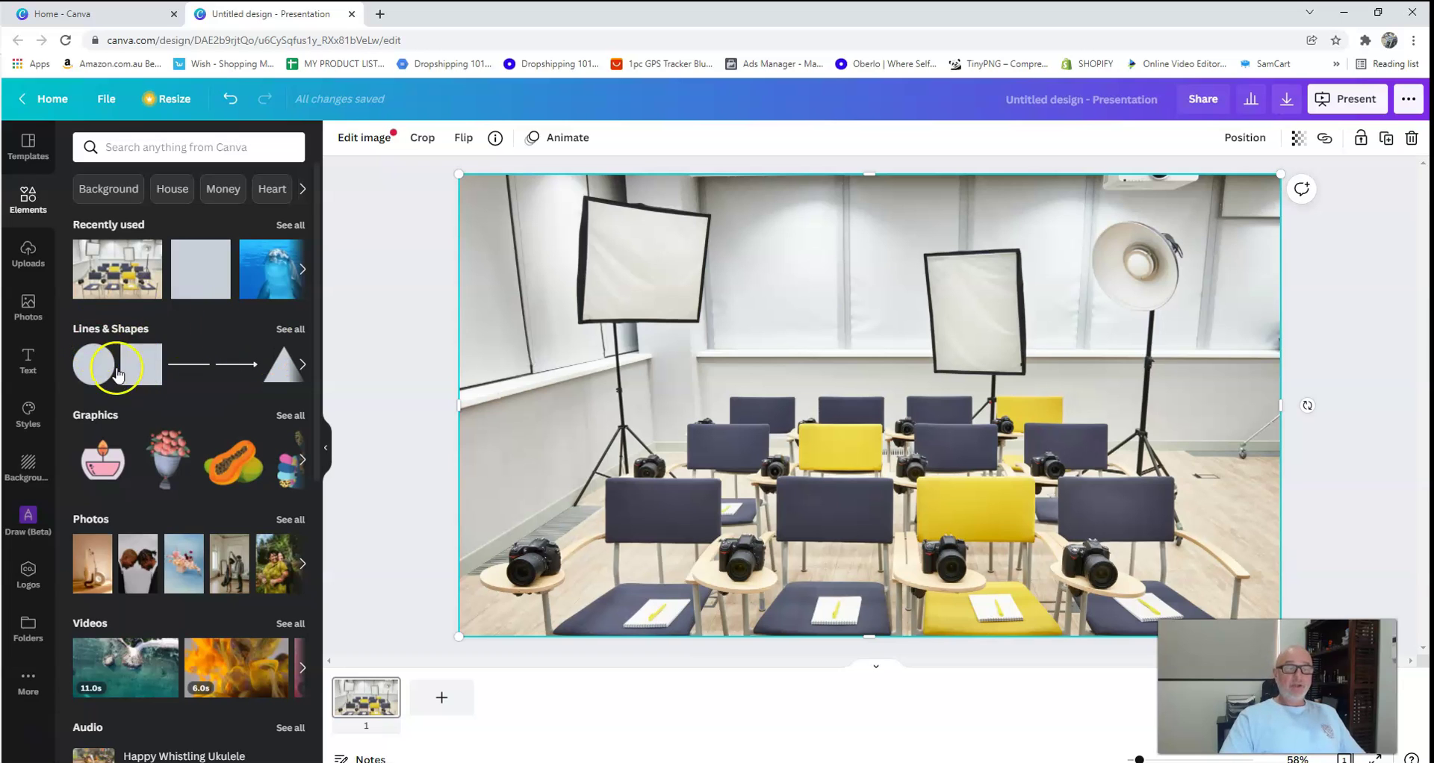
drag(135, 364, 474, 229)
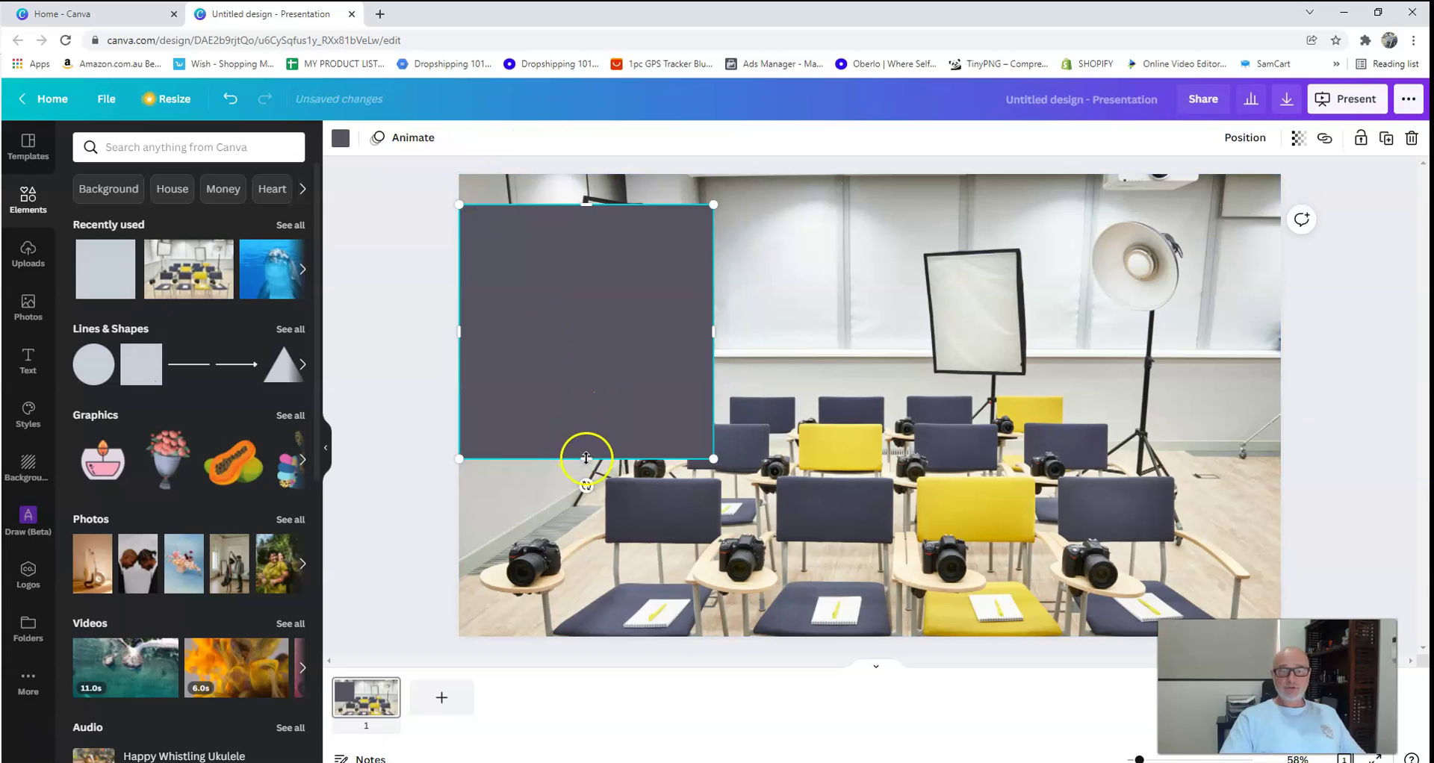
drag(585, 457, 600, 366)
drag(714, 286, 1278, 277)
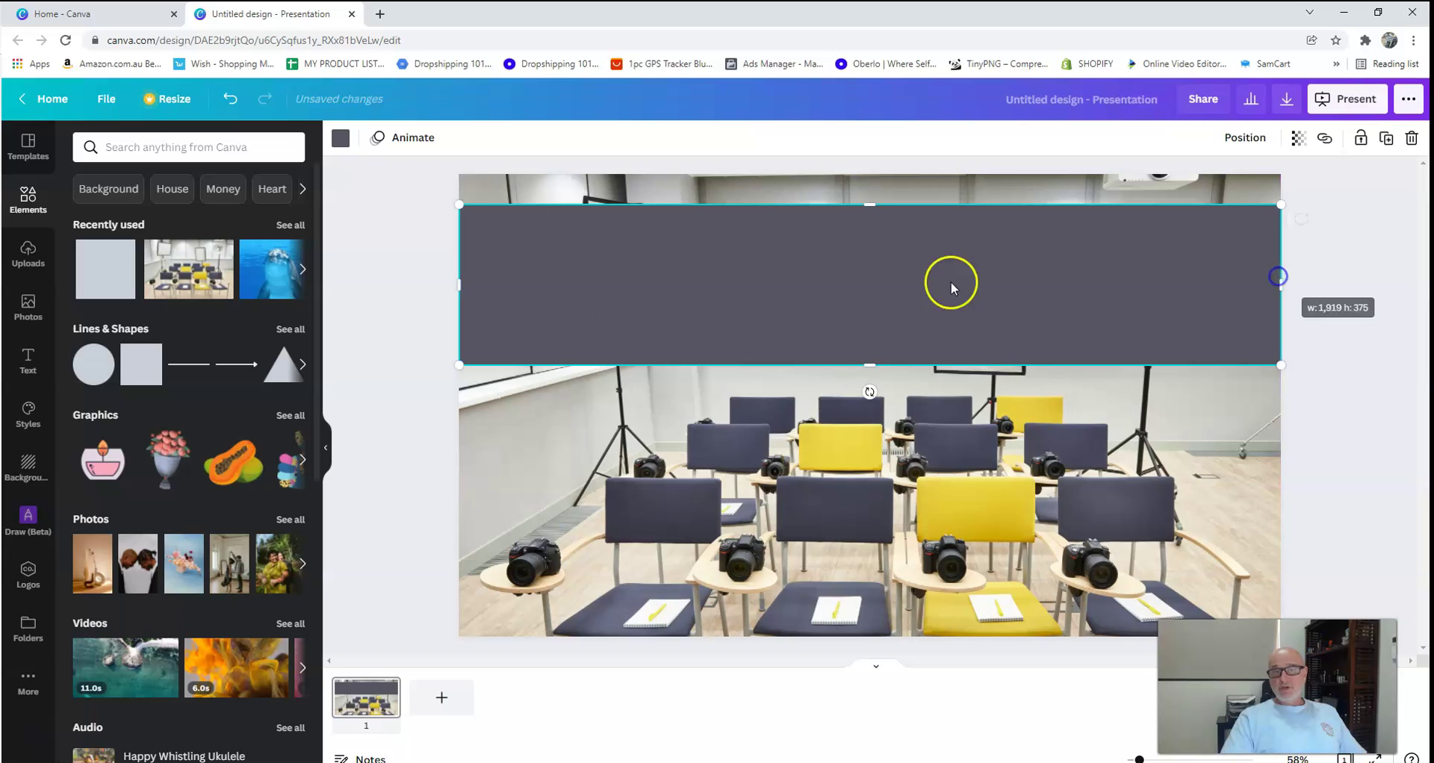
Colour the banner rectangle black, set its transparency to 49, then deselect it.
click(341, 138)
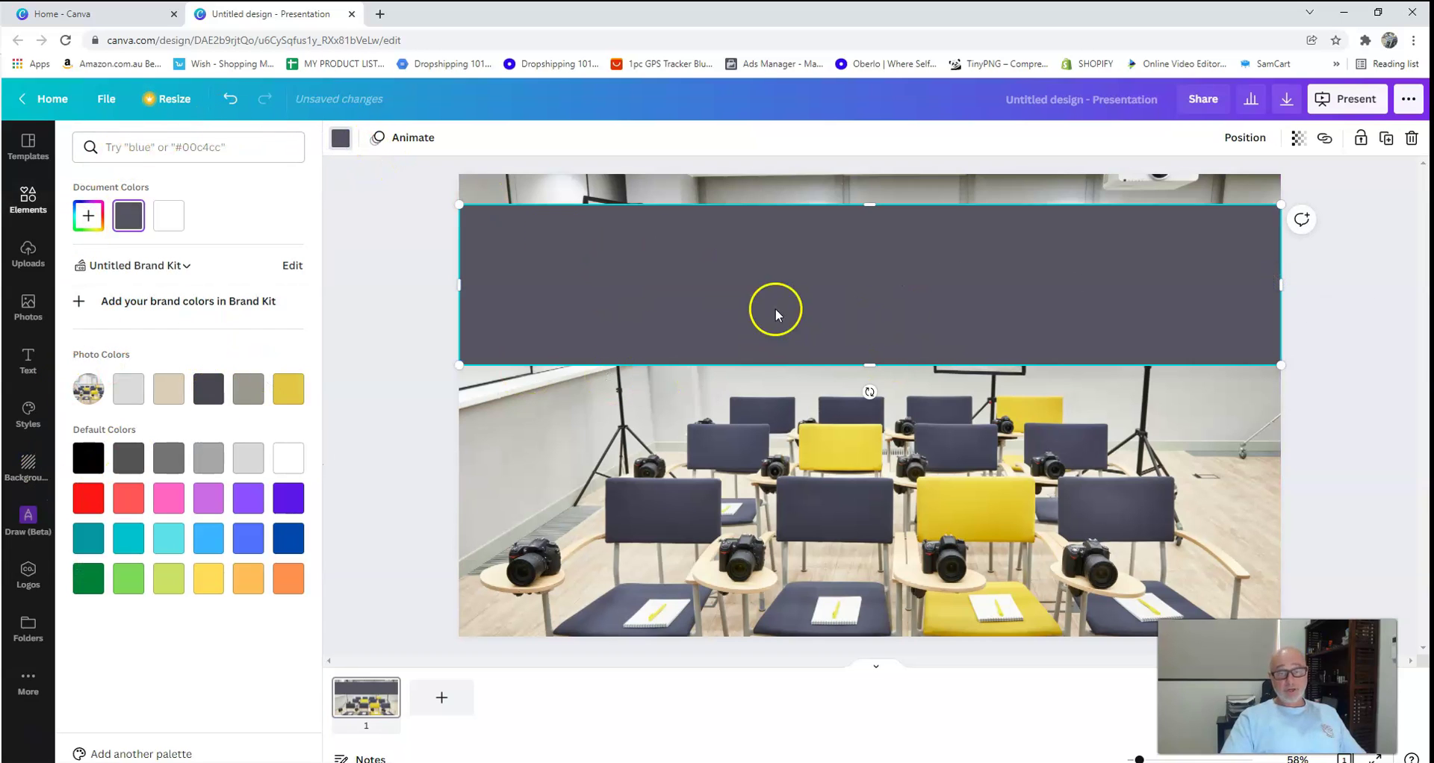
click(87, 466)
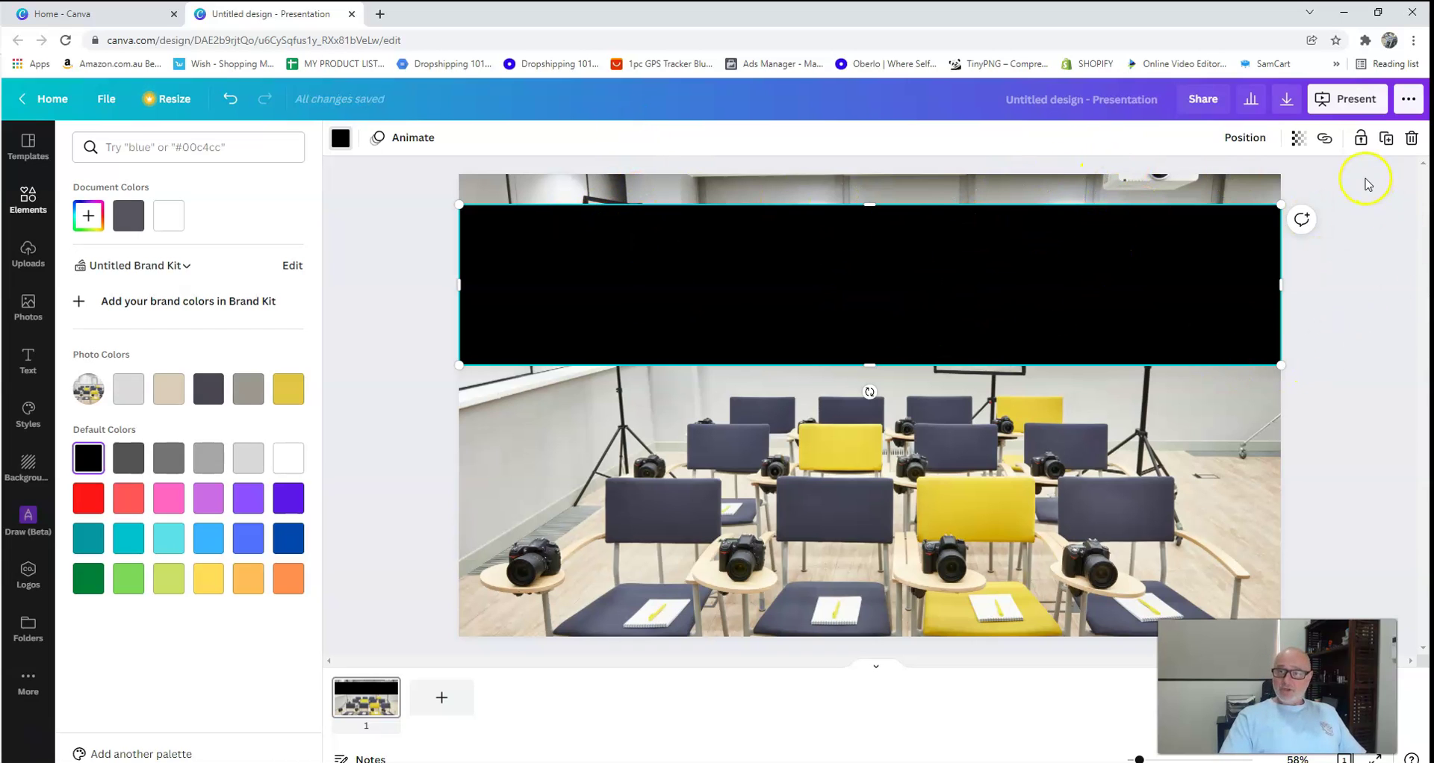
click(1300, 141)
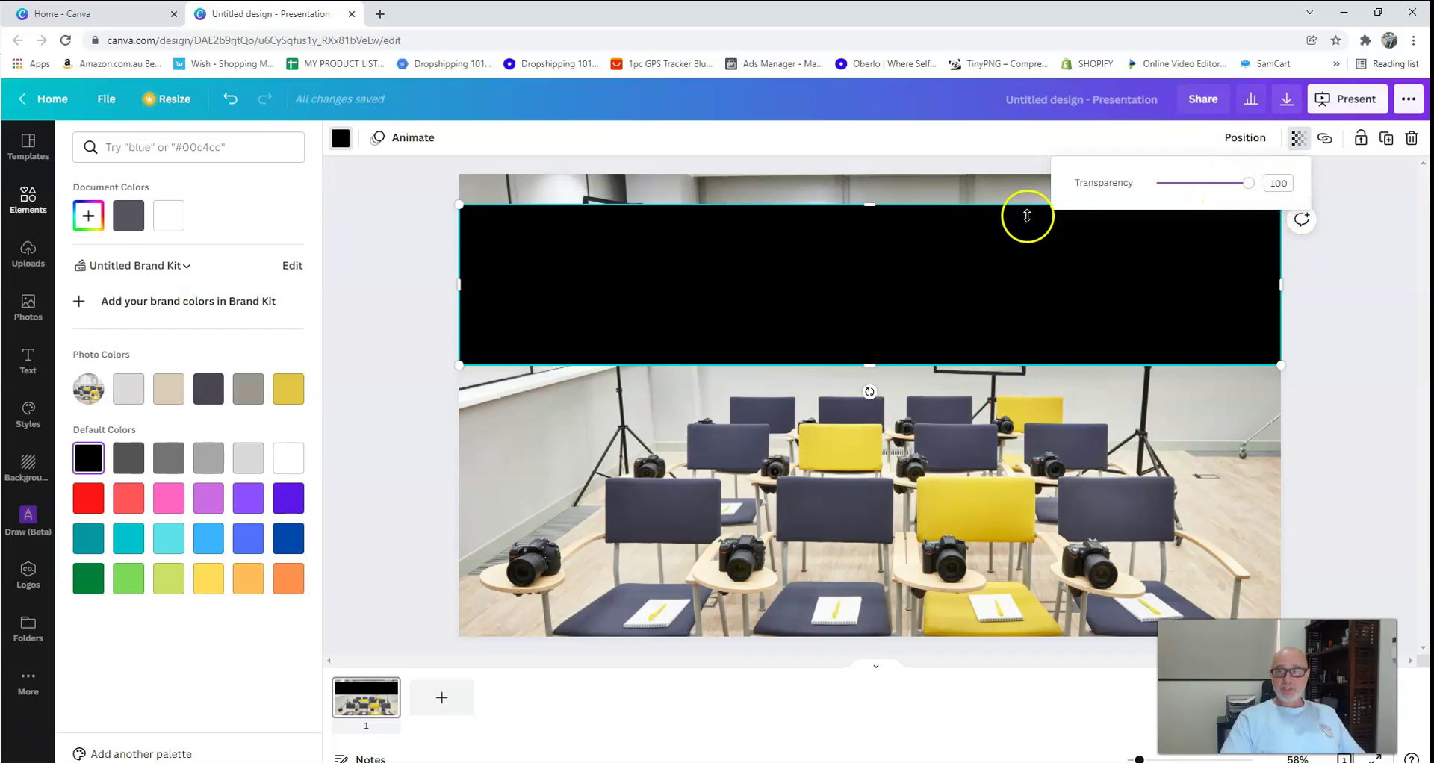
drag(1248, 192, 1151, 189)
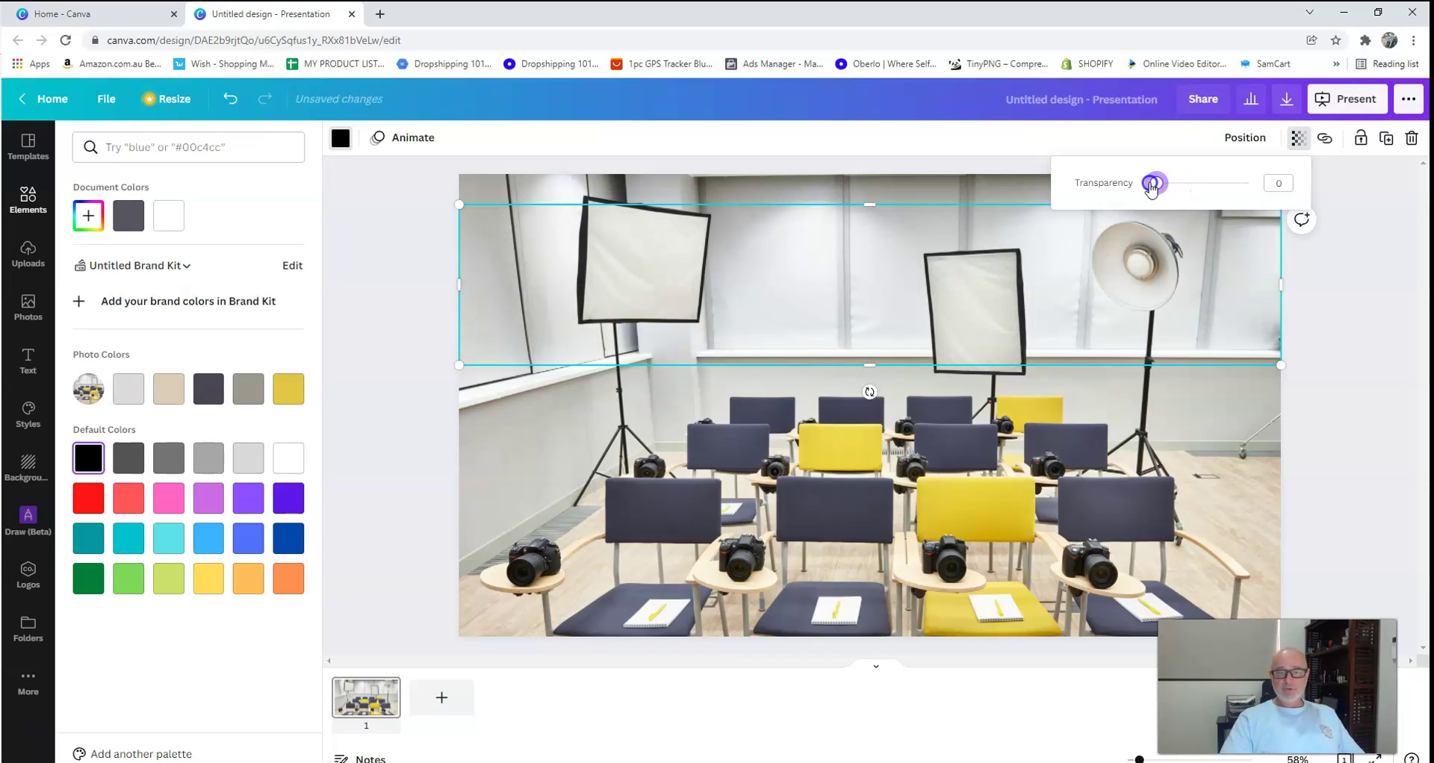
drag(1151, 188, 1202, 182)
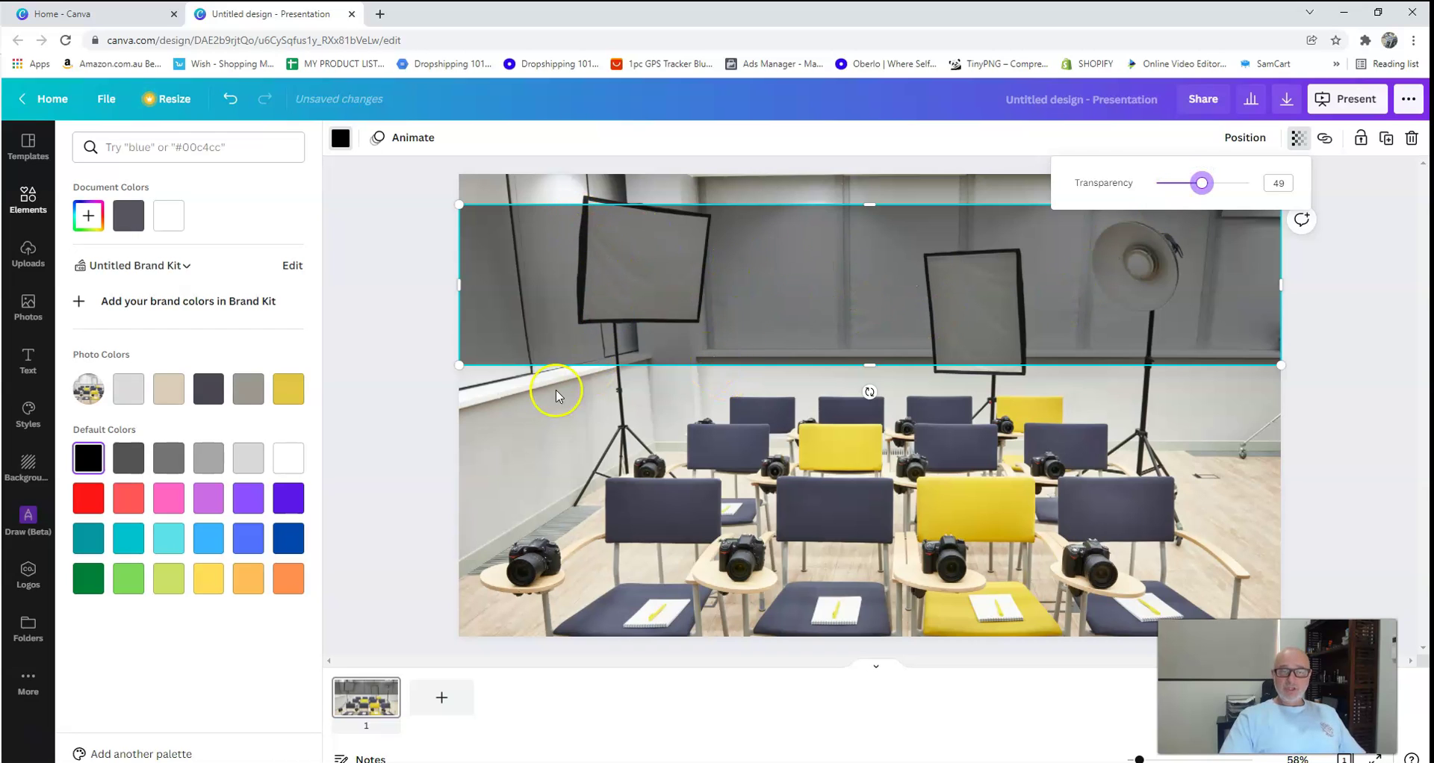
click(376, 231)
click(378, 312)
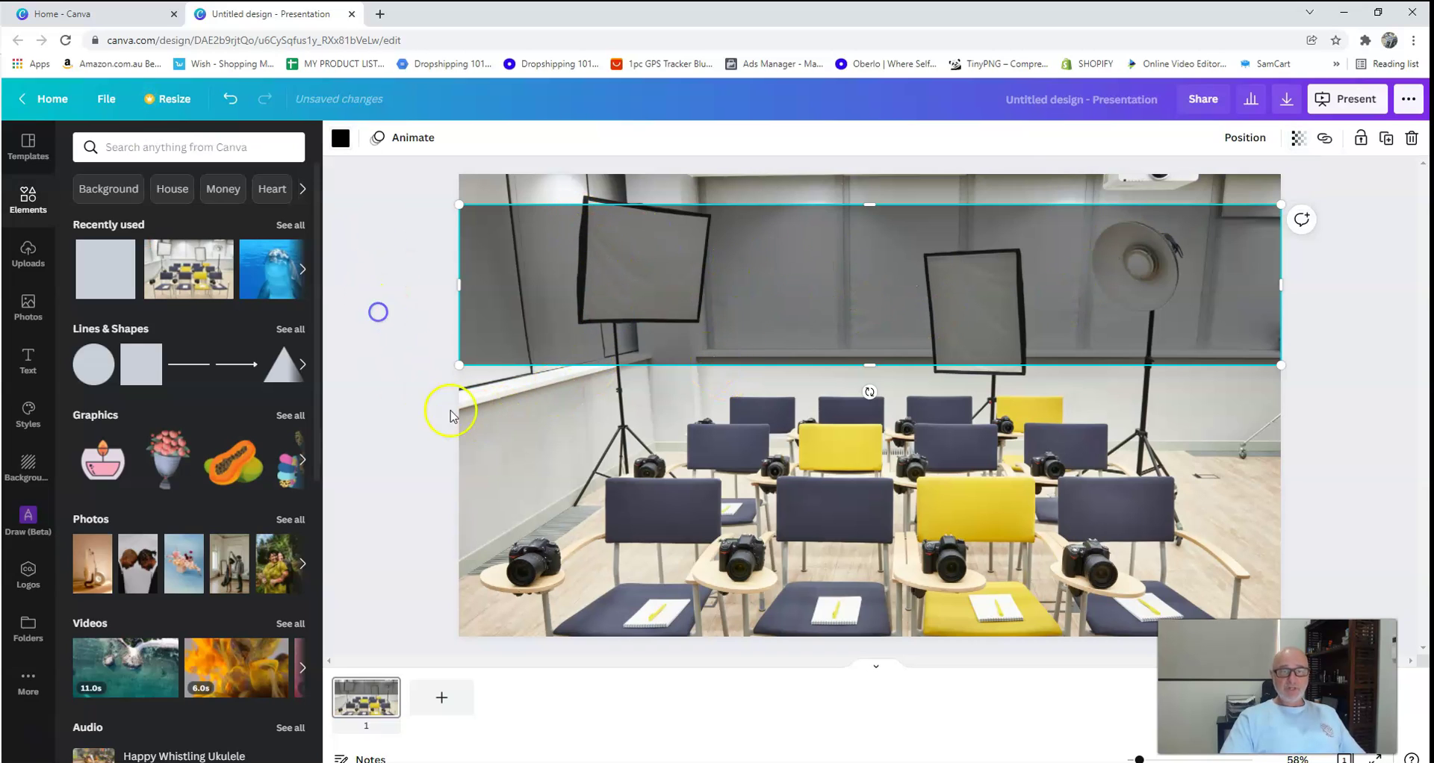
click(413, 464)
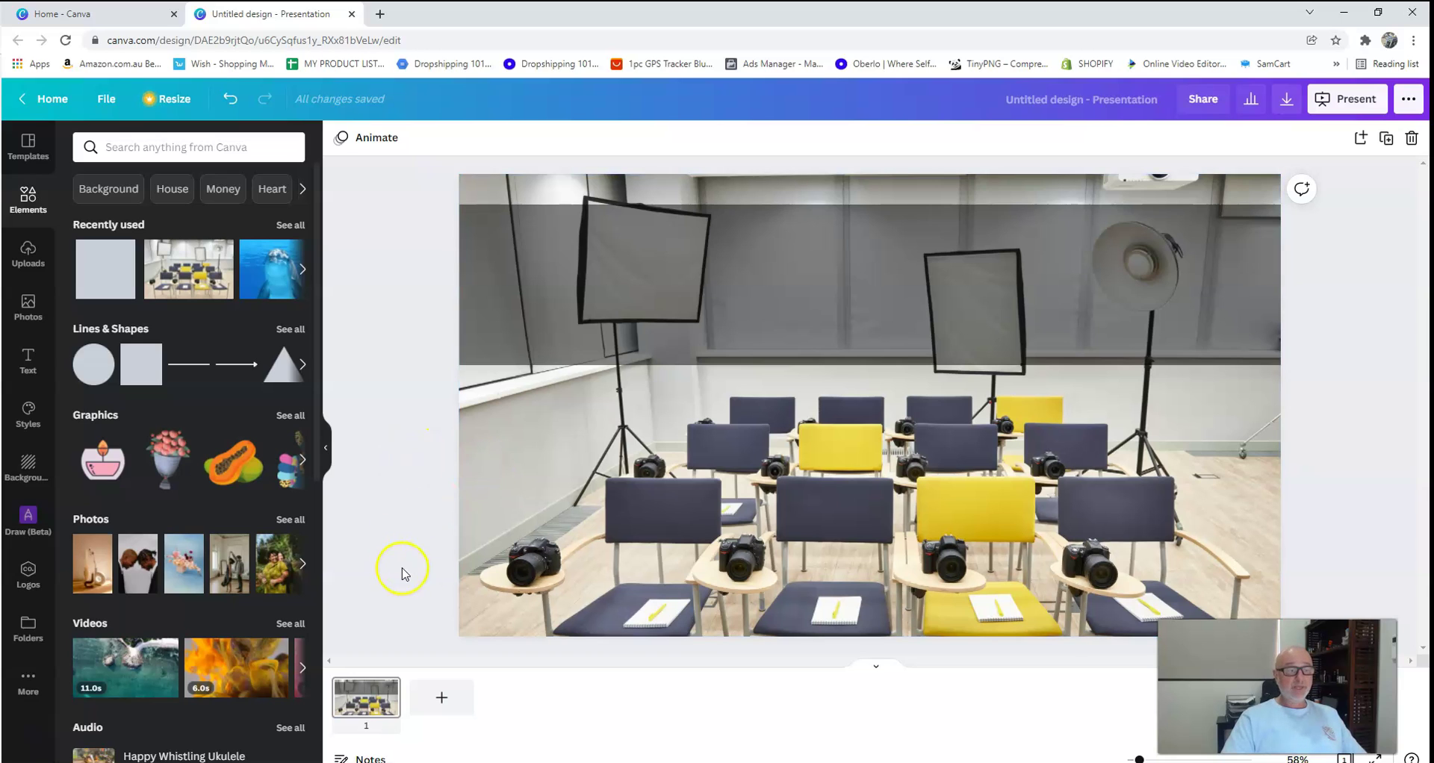
Place an 'Add a heading' text box (Open Sans Extra Bold, 90) on the slide.
click(27, 365)
click(150, 231)
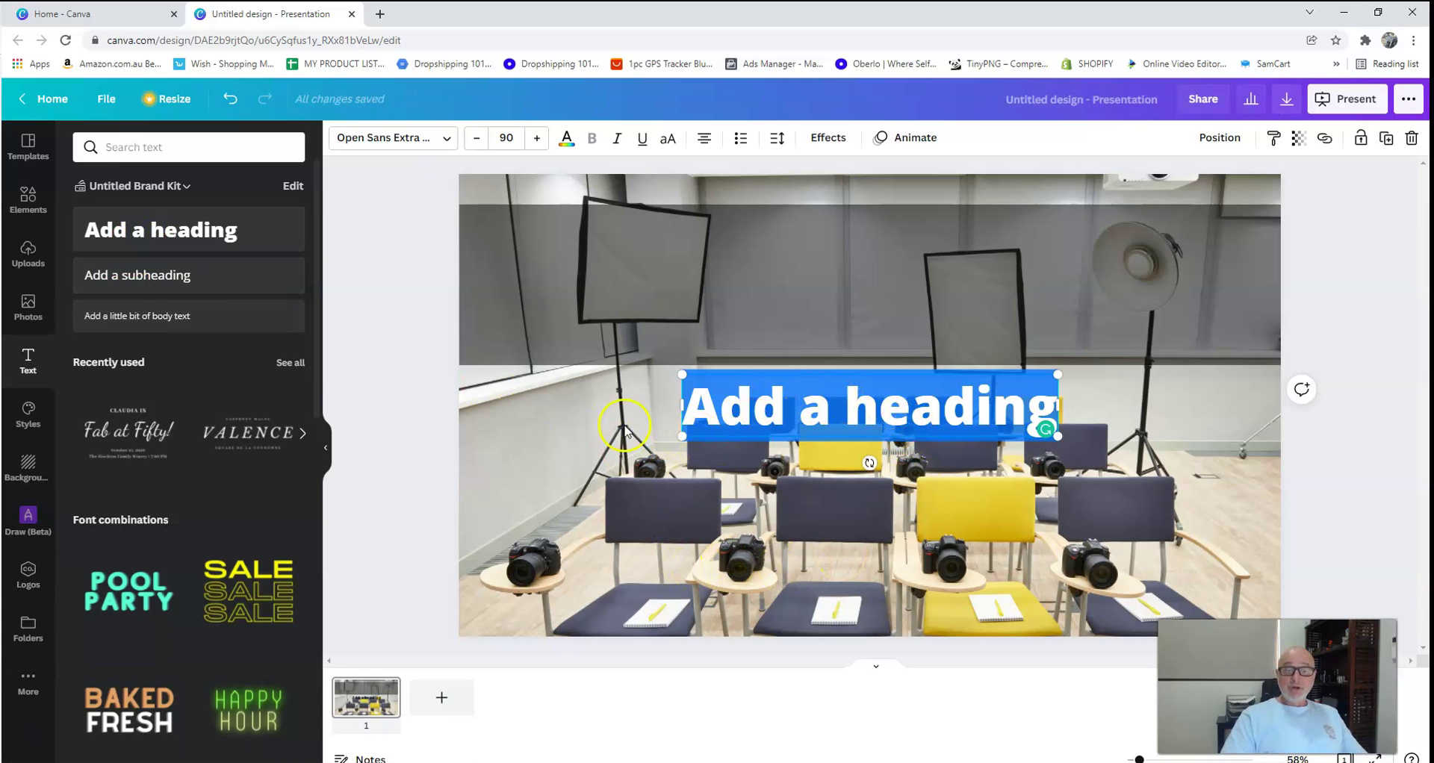
Move the heading into the top banner and widen it to the full 1,919 px width.
click(421, 393)
drag(841, 405, 618, 237)
drag(835, 237, 1279, 251)
click(906, 255)
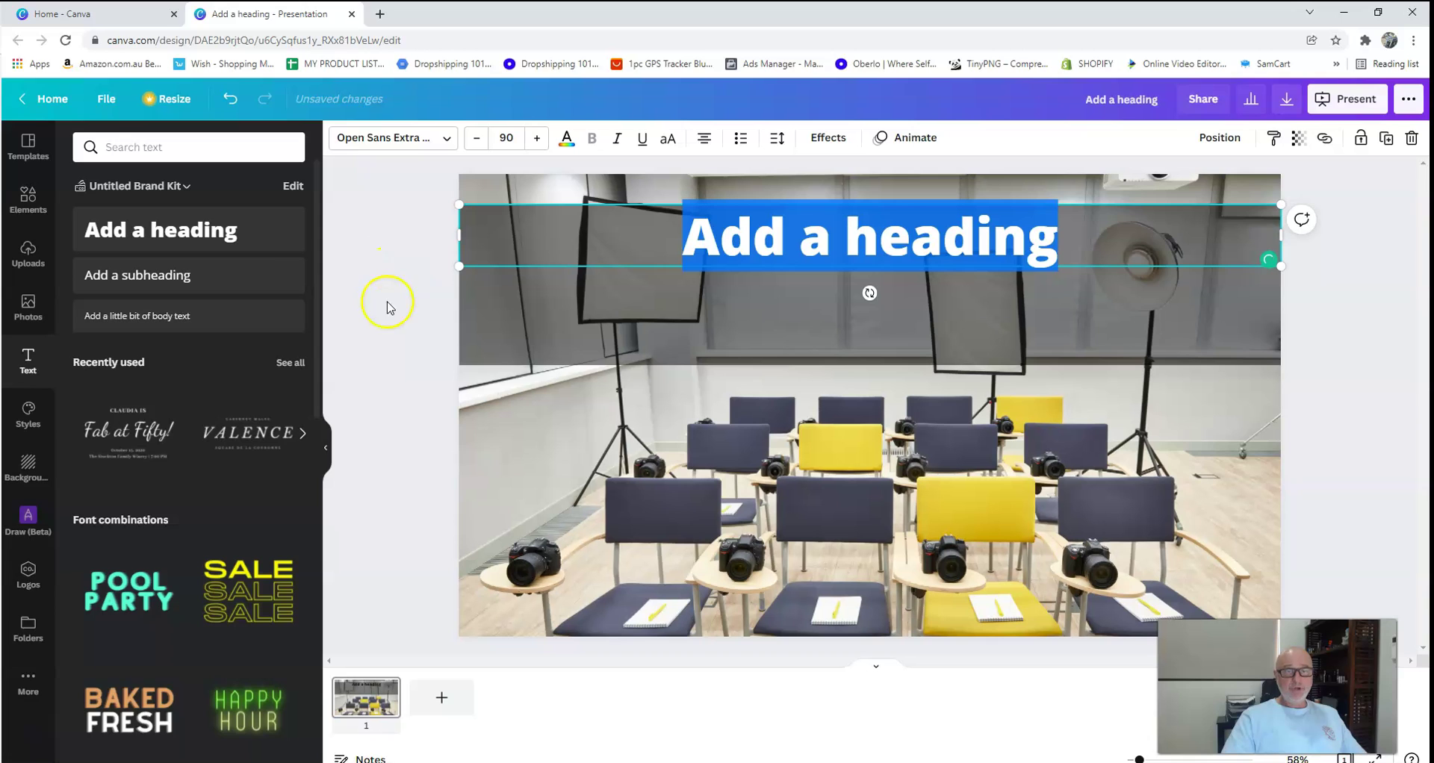
Switch the heading font to Norwester and reselect the heading text.
click(438, 142)
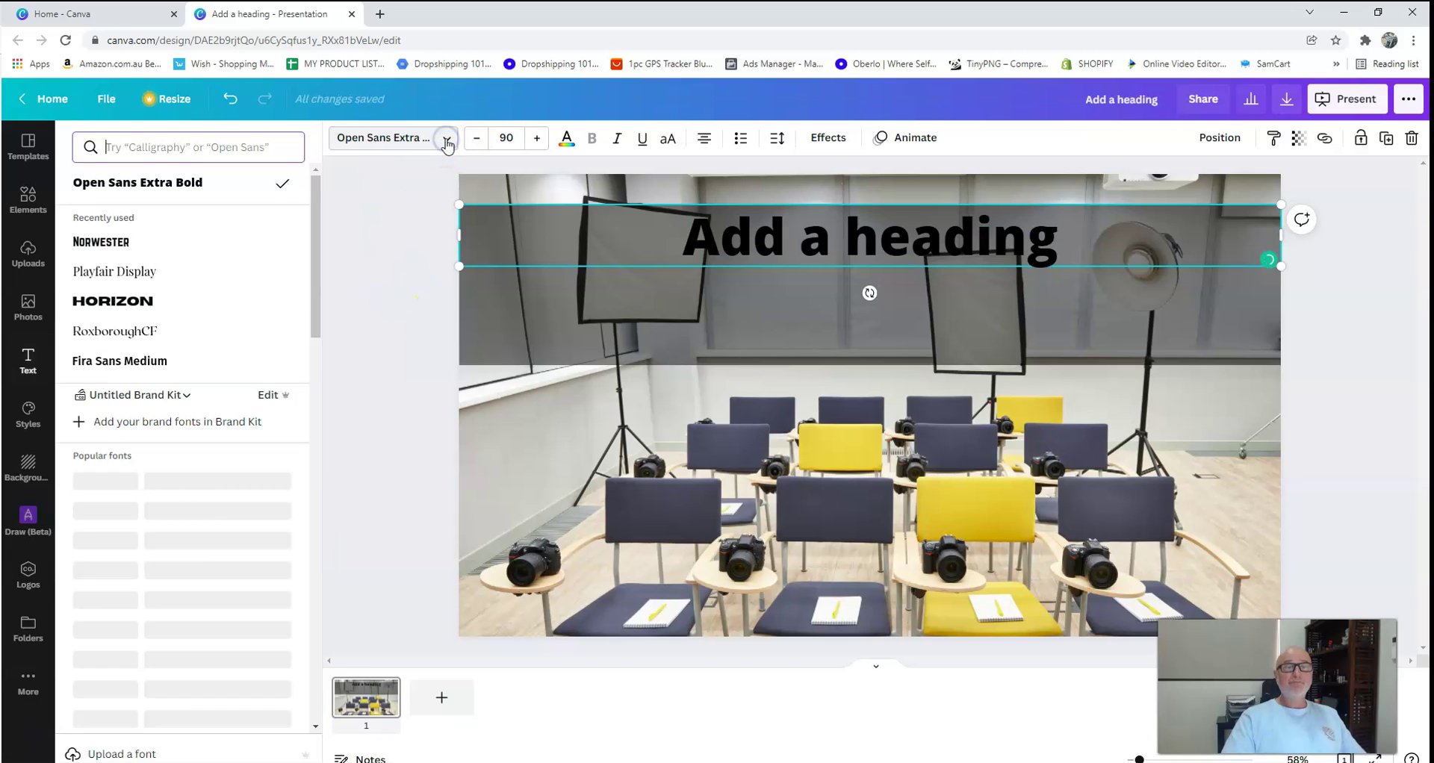
click(105, 241)
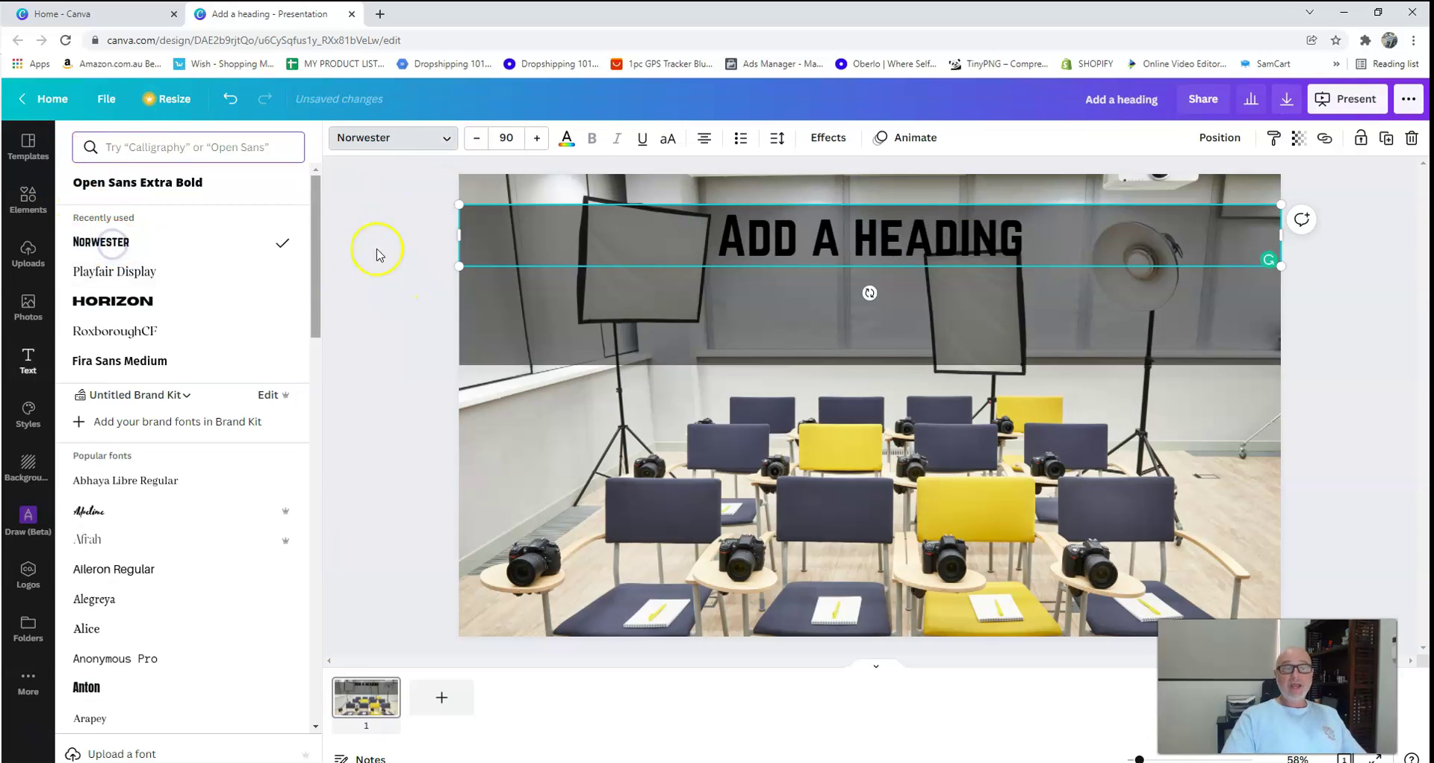
click(404, 209)
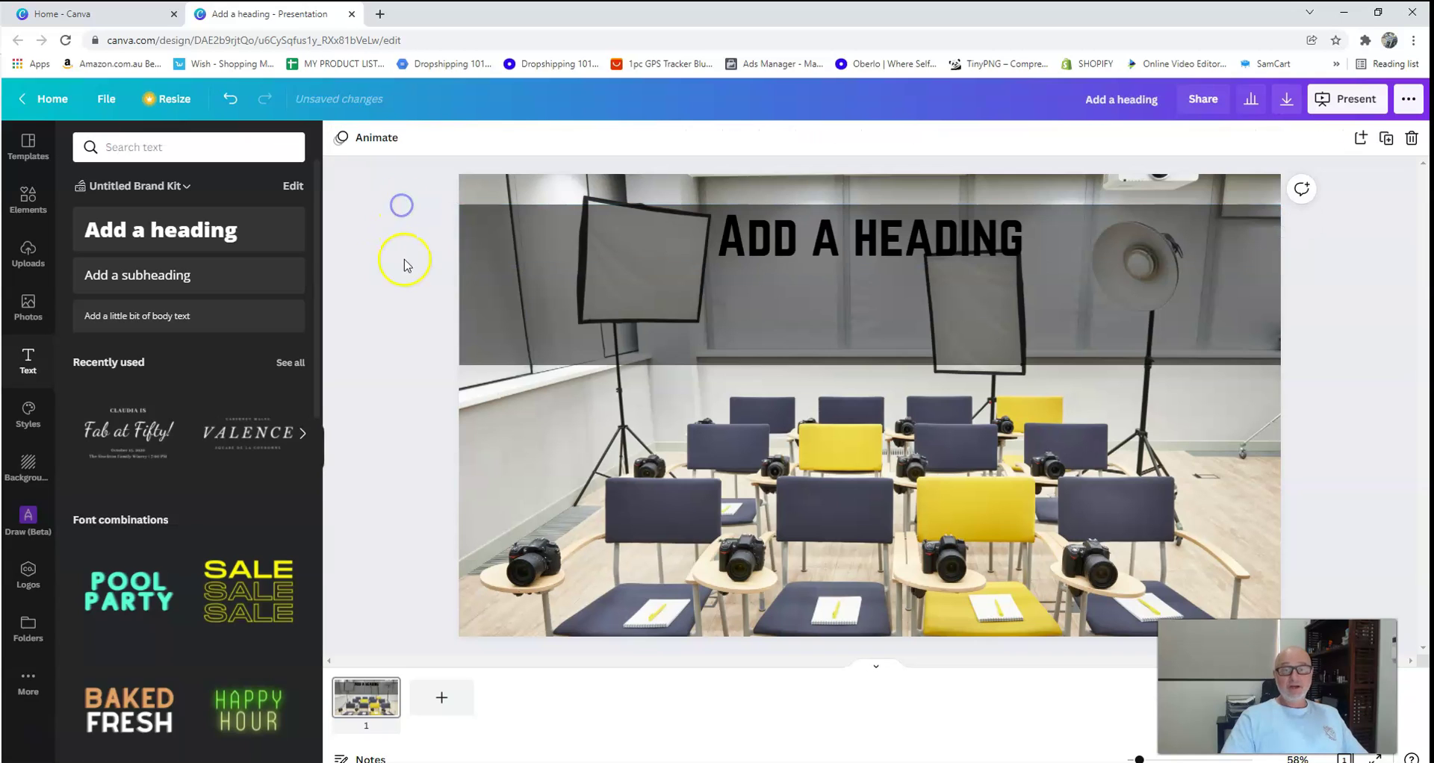
click(847, 240)
click(847, 241)
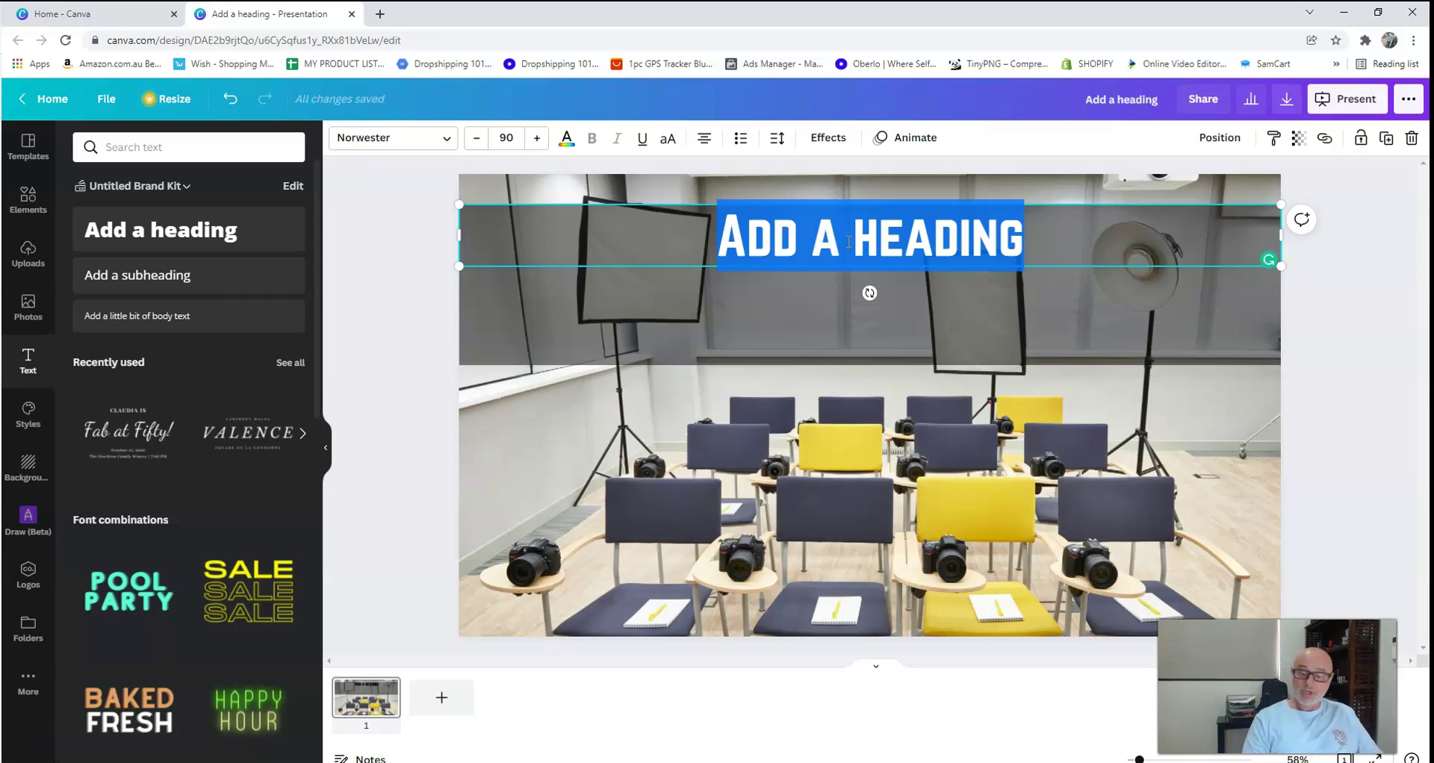
Replace the heading with 'How To Use Canva To Create A Youtube Thumbnail'.
text(H)
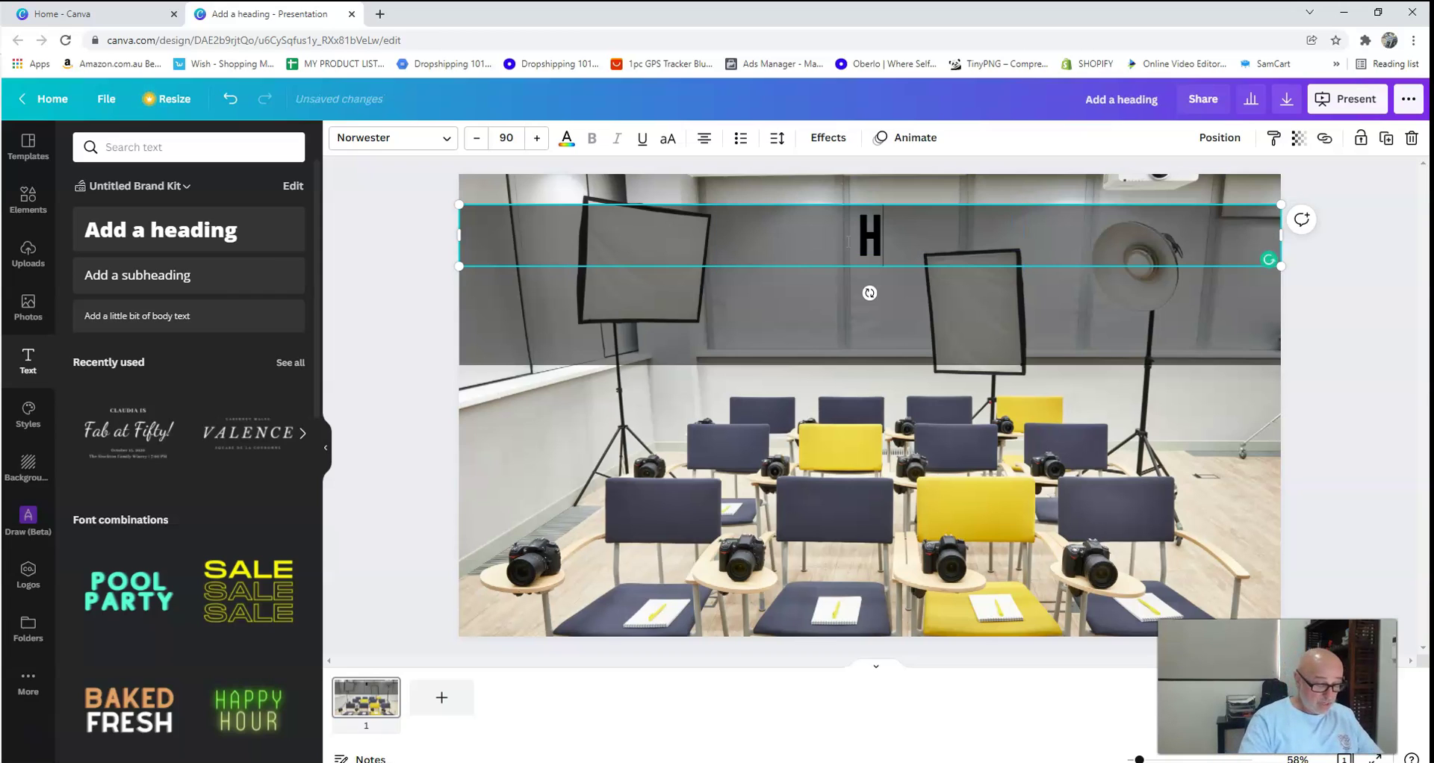
text(ow To)
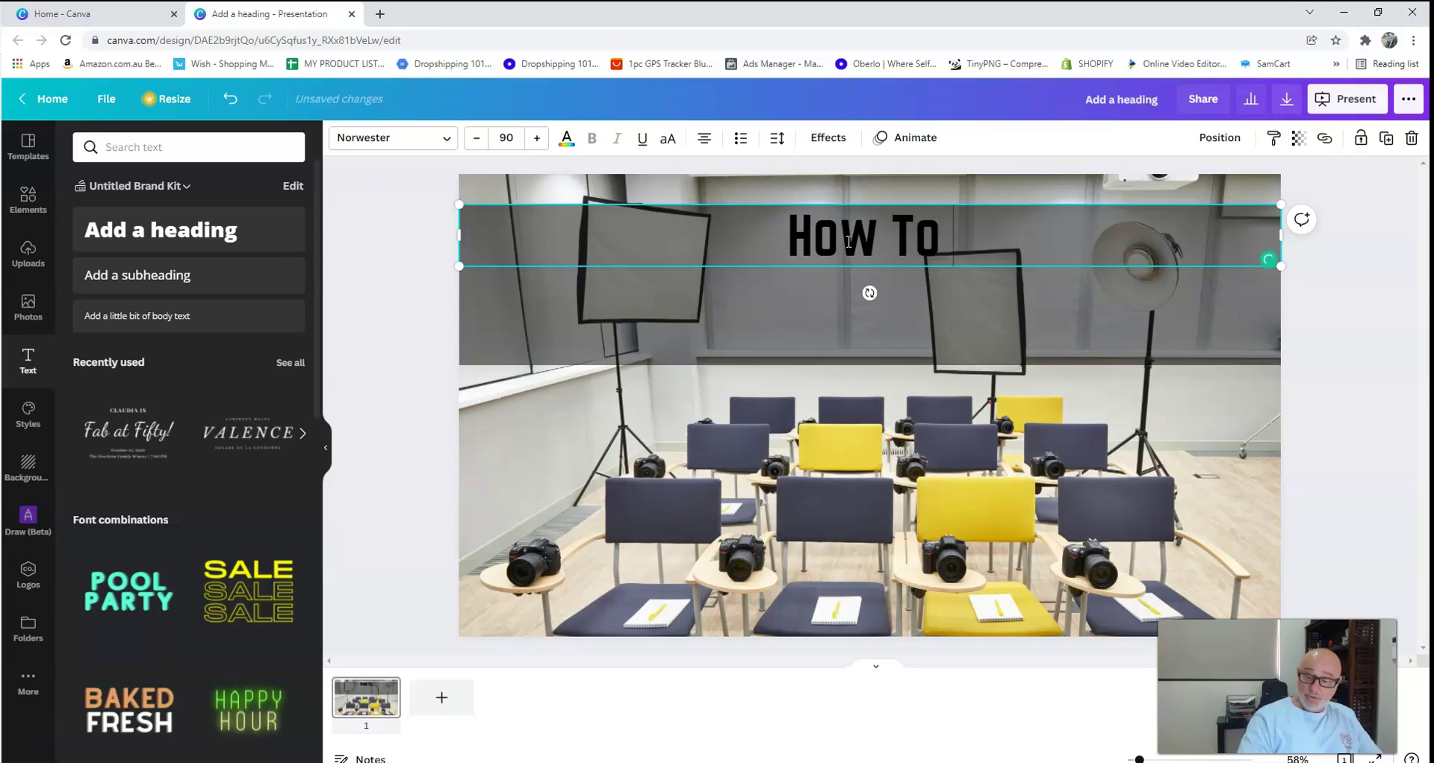
text( Use)
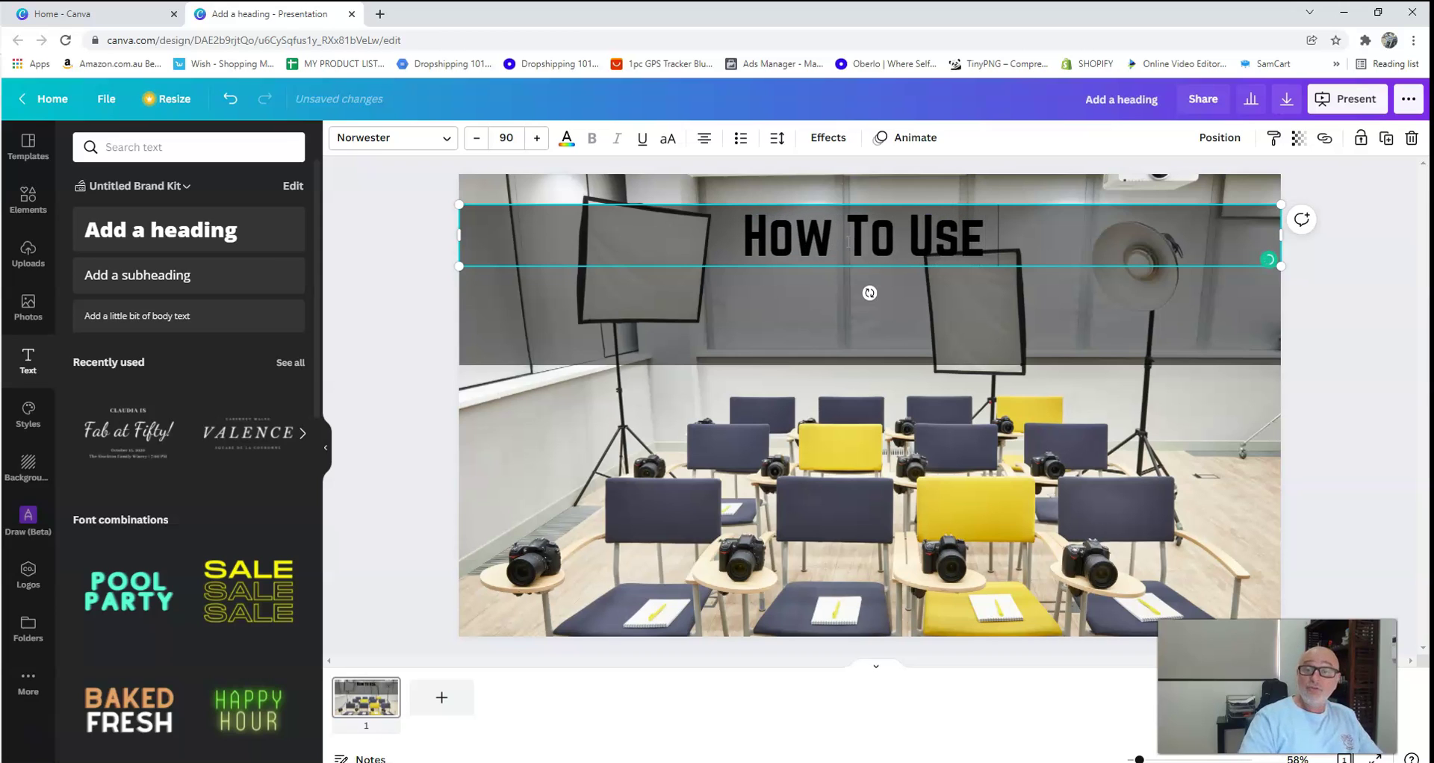
text( Canva)
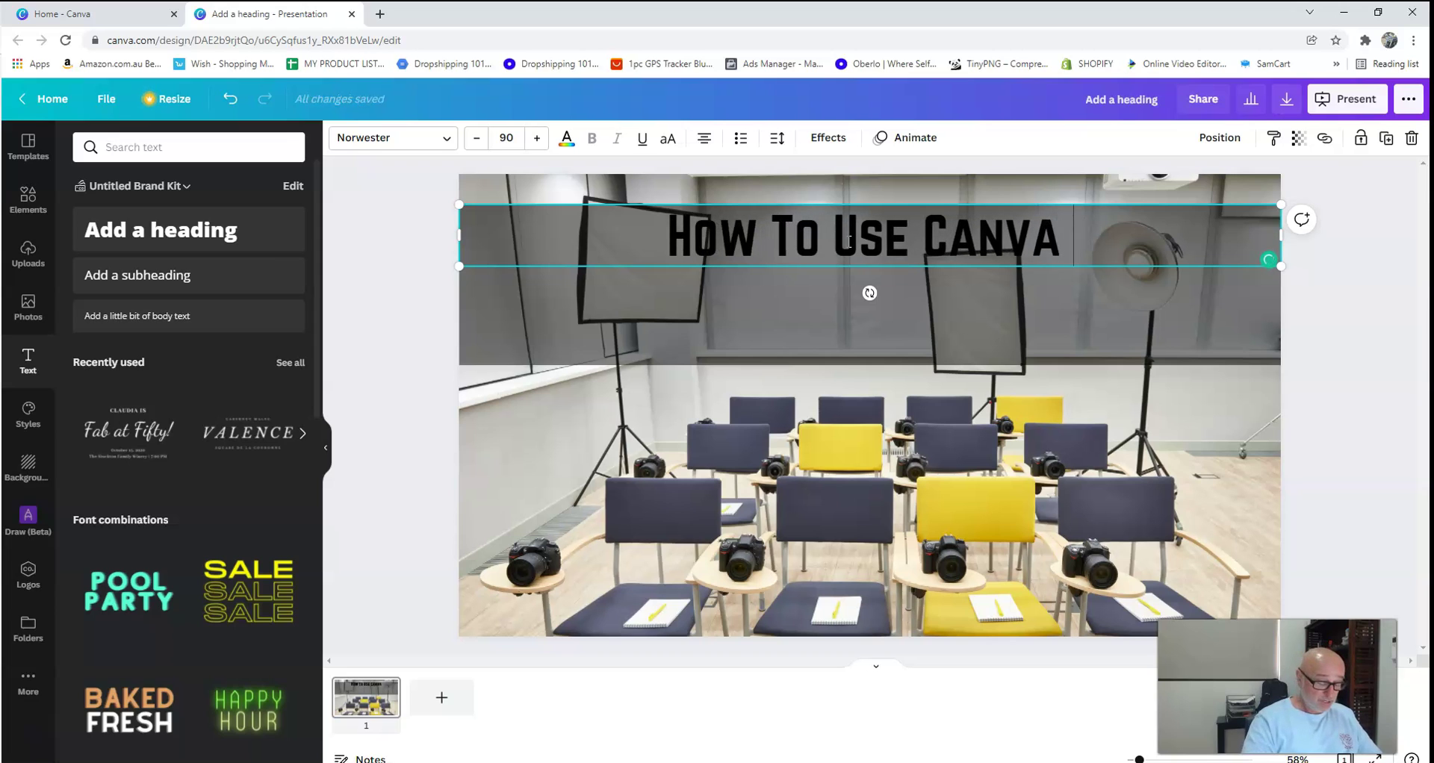
text( To C)
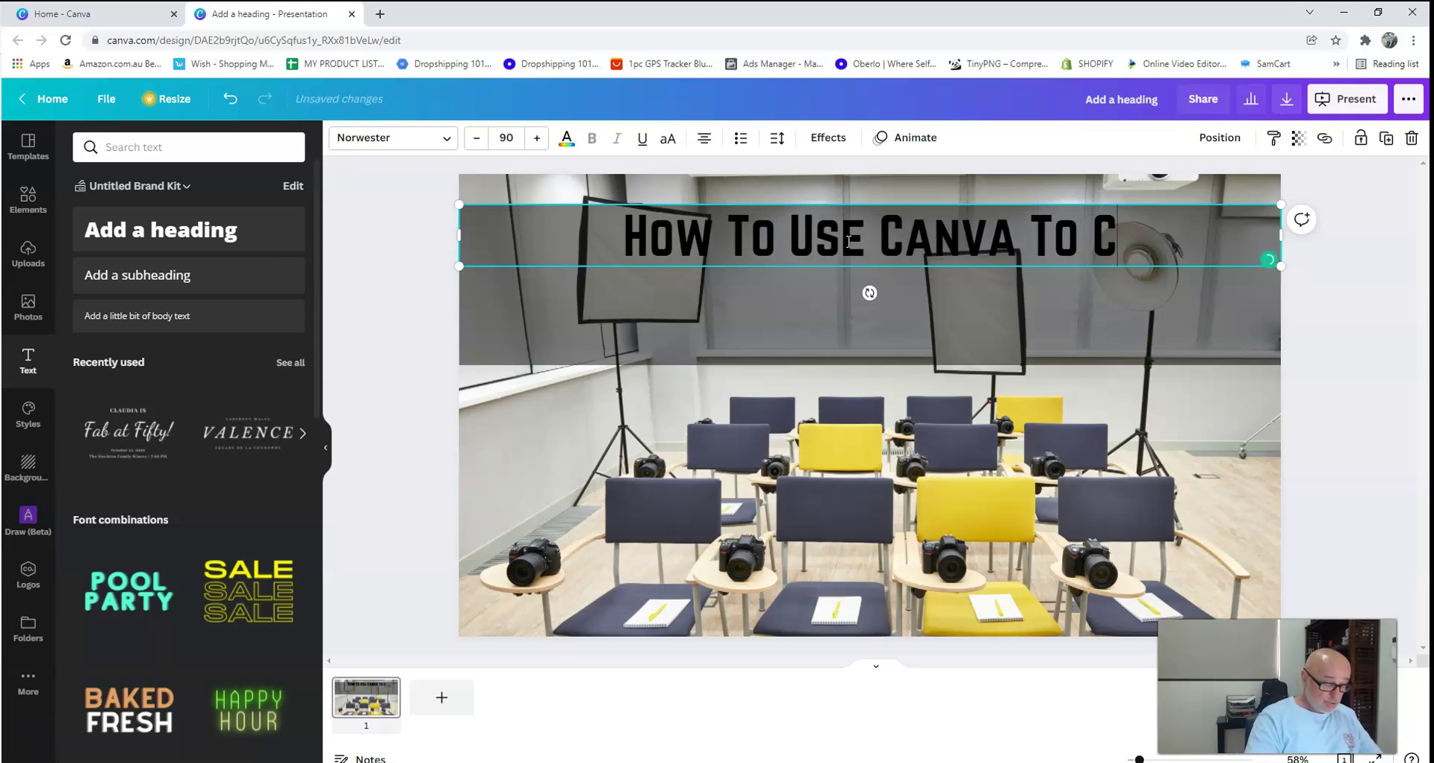
text(reate A)
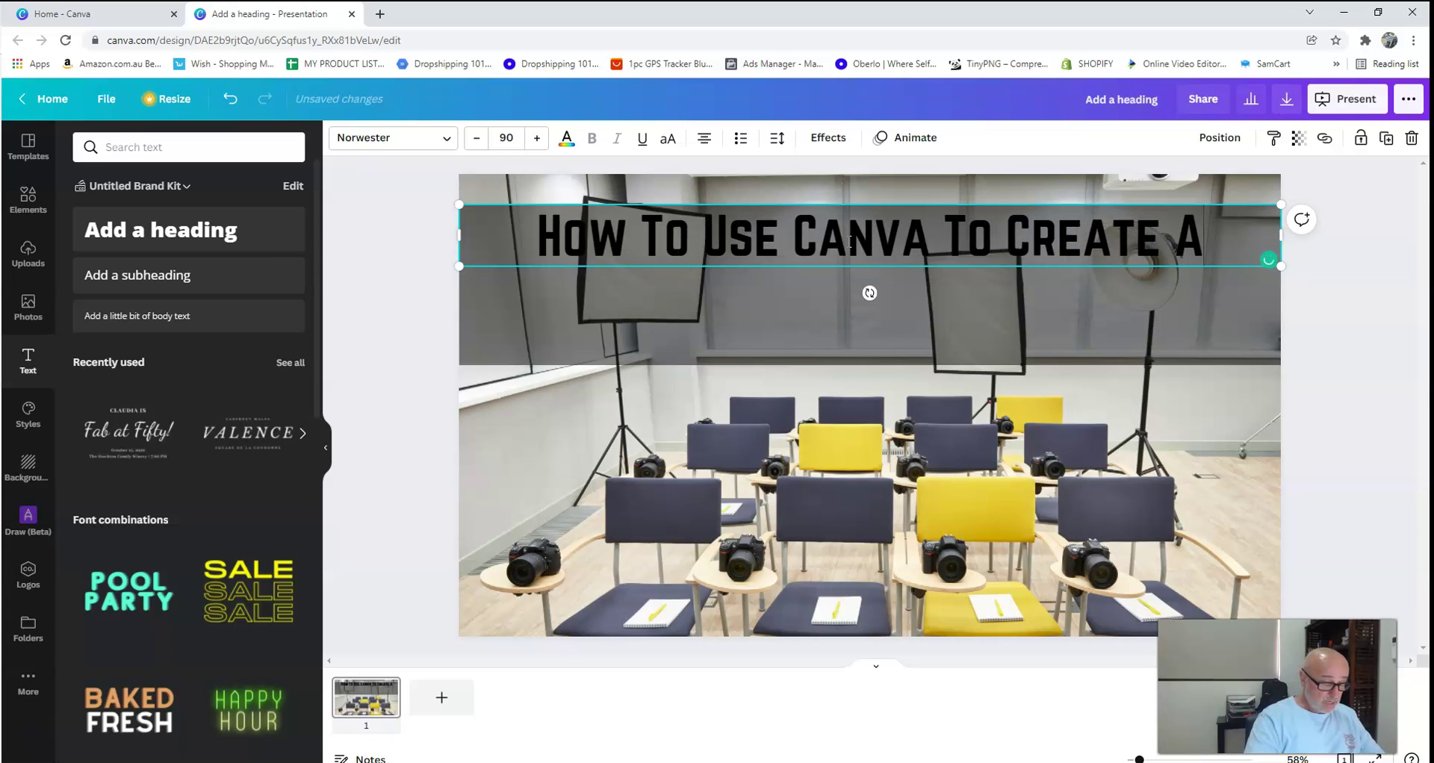
text( You)
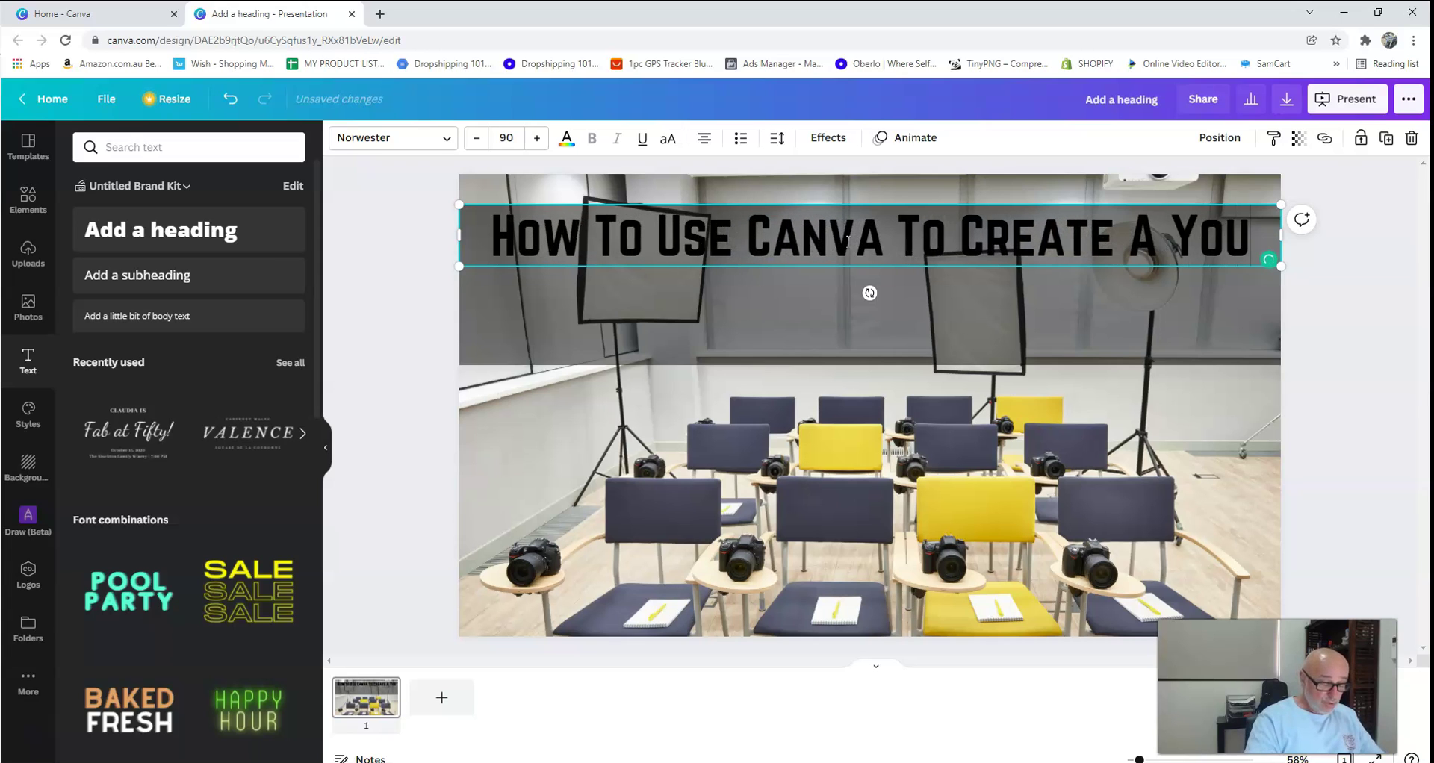
text(tube Th)
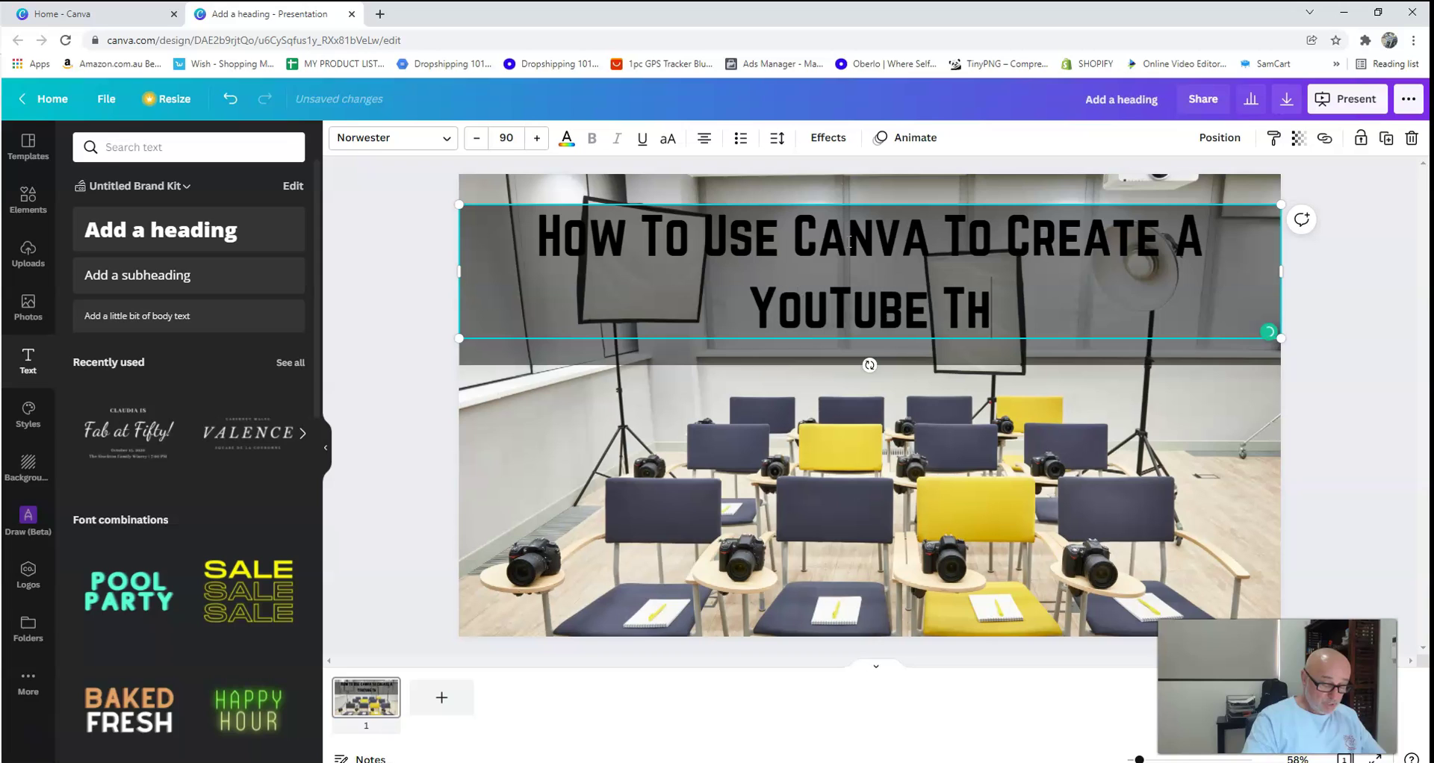
text(umb)
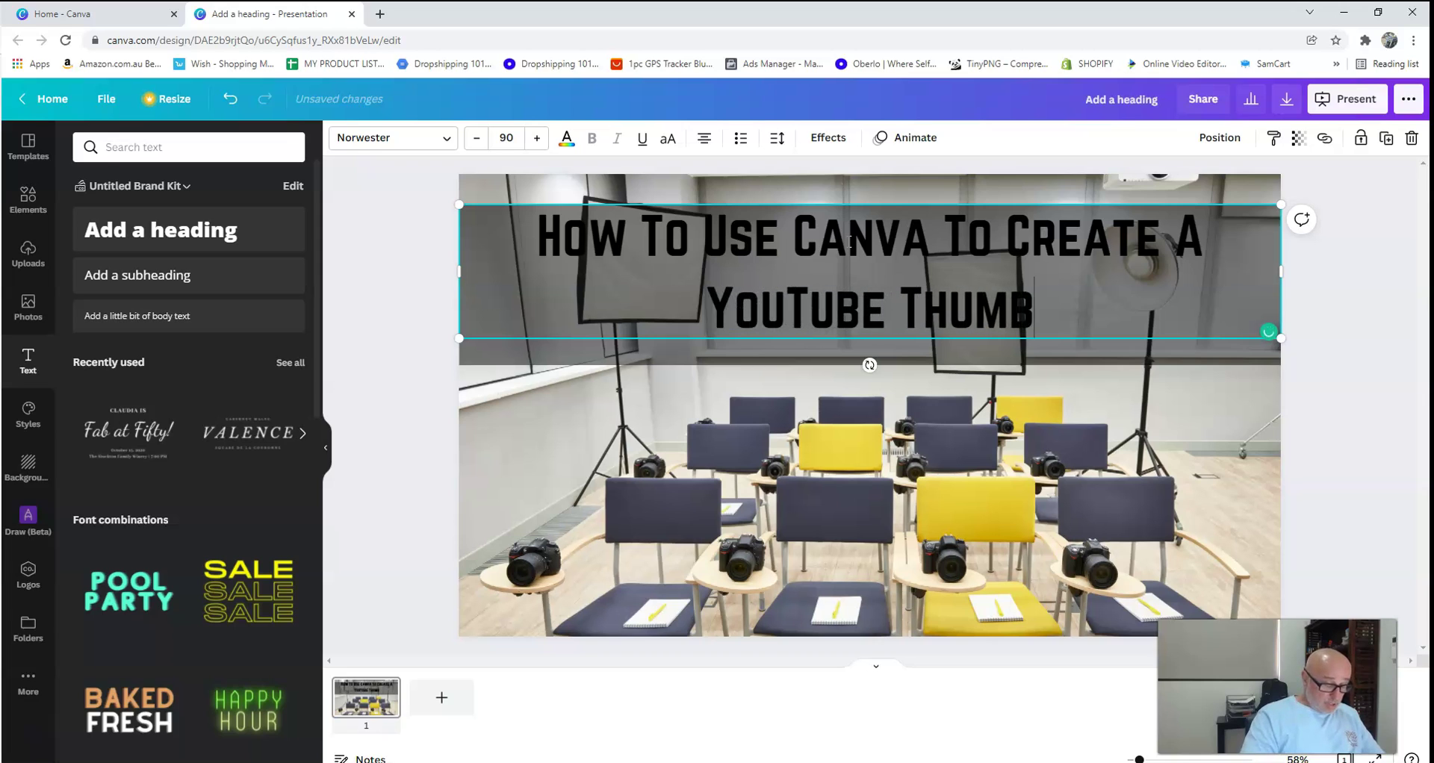
text(nail)
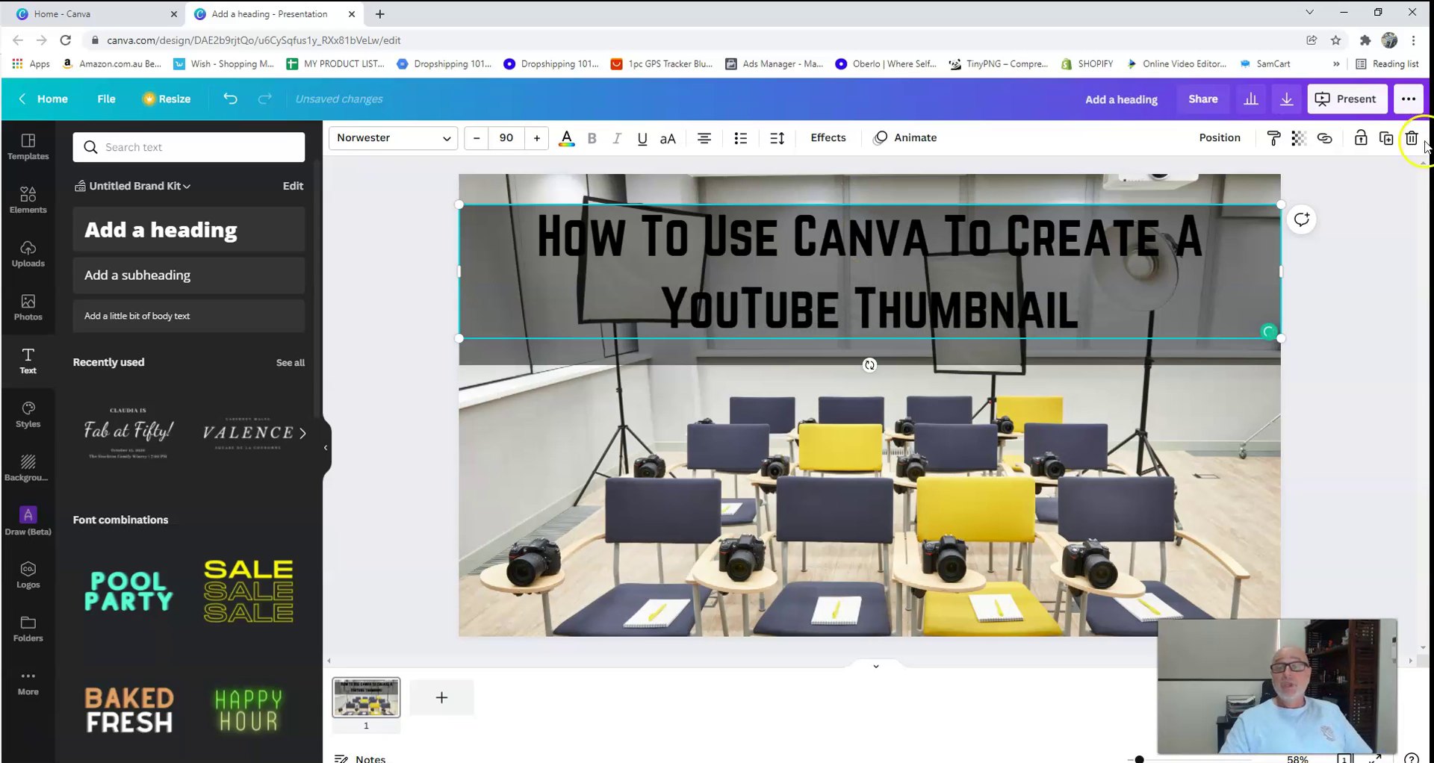
Trim the dark banner to 323 px high so it fits the two-line heading.
click(376, 244)
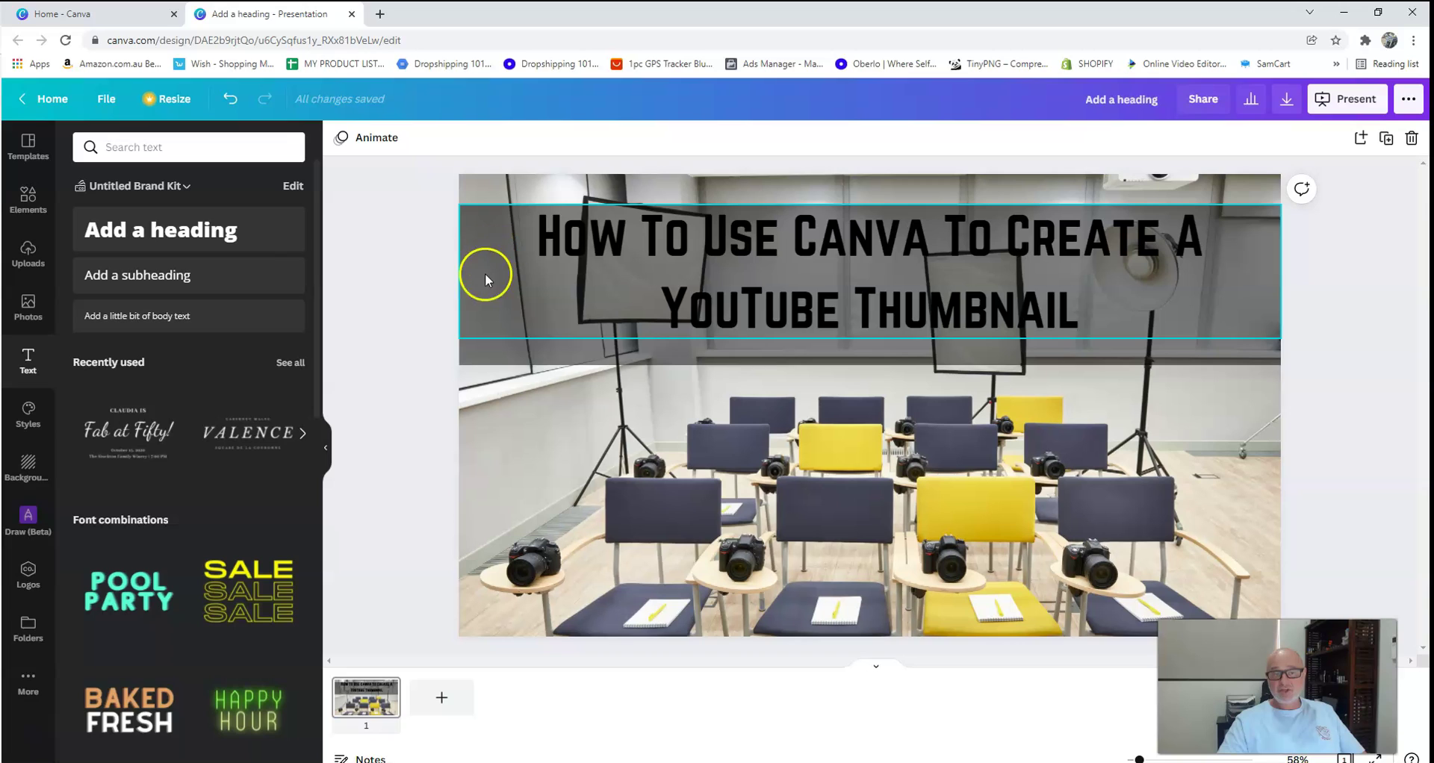
click(956, 351)
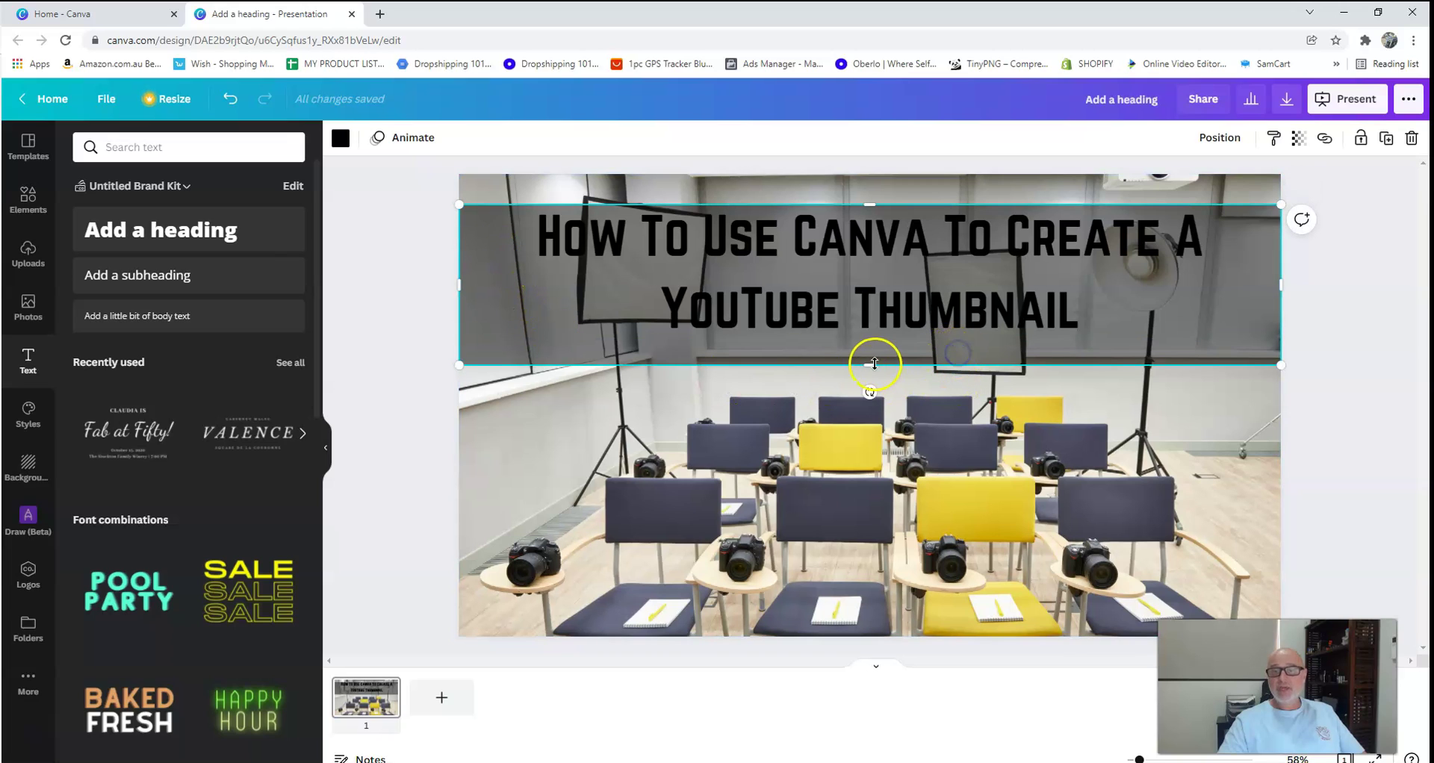
drag(874, 366, 873, 339)
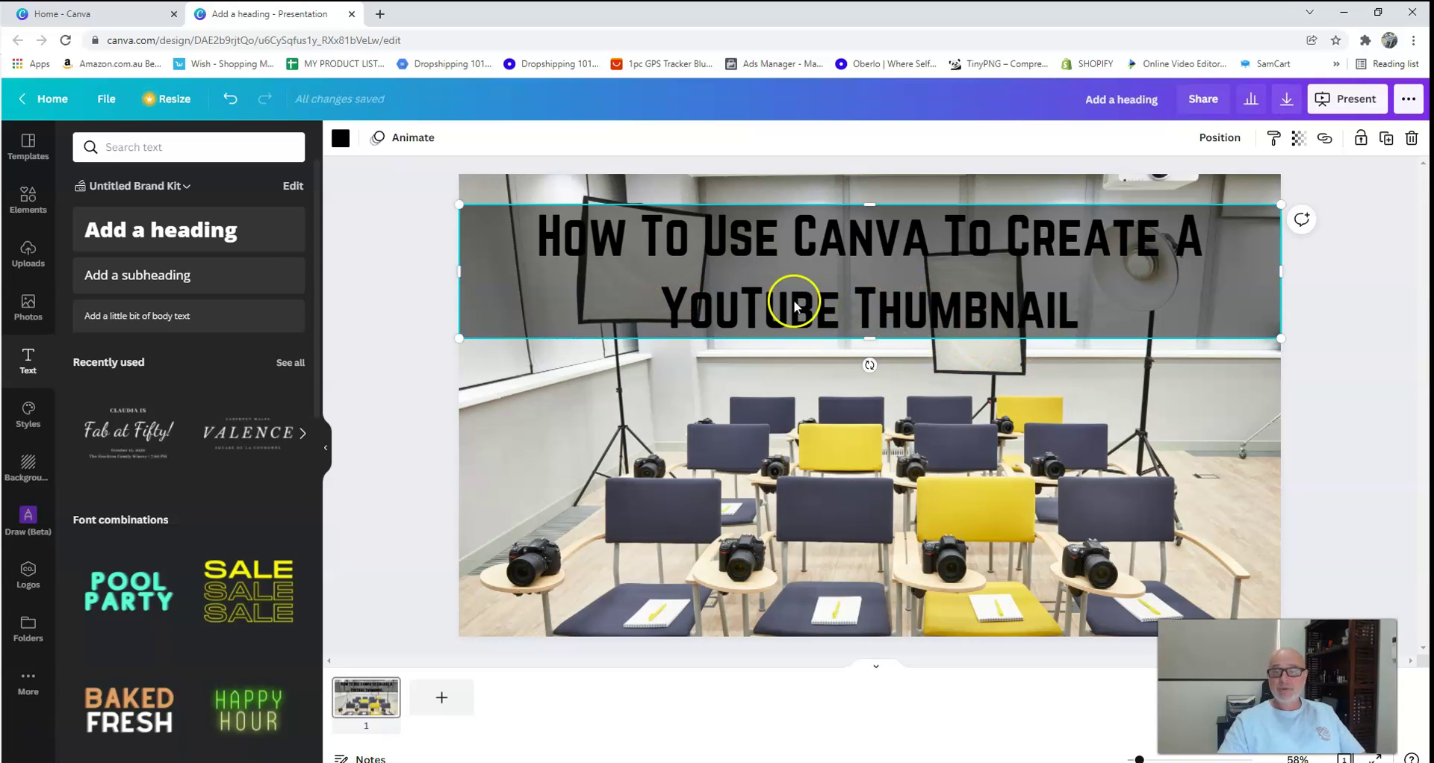
click(406, 214)
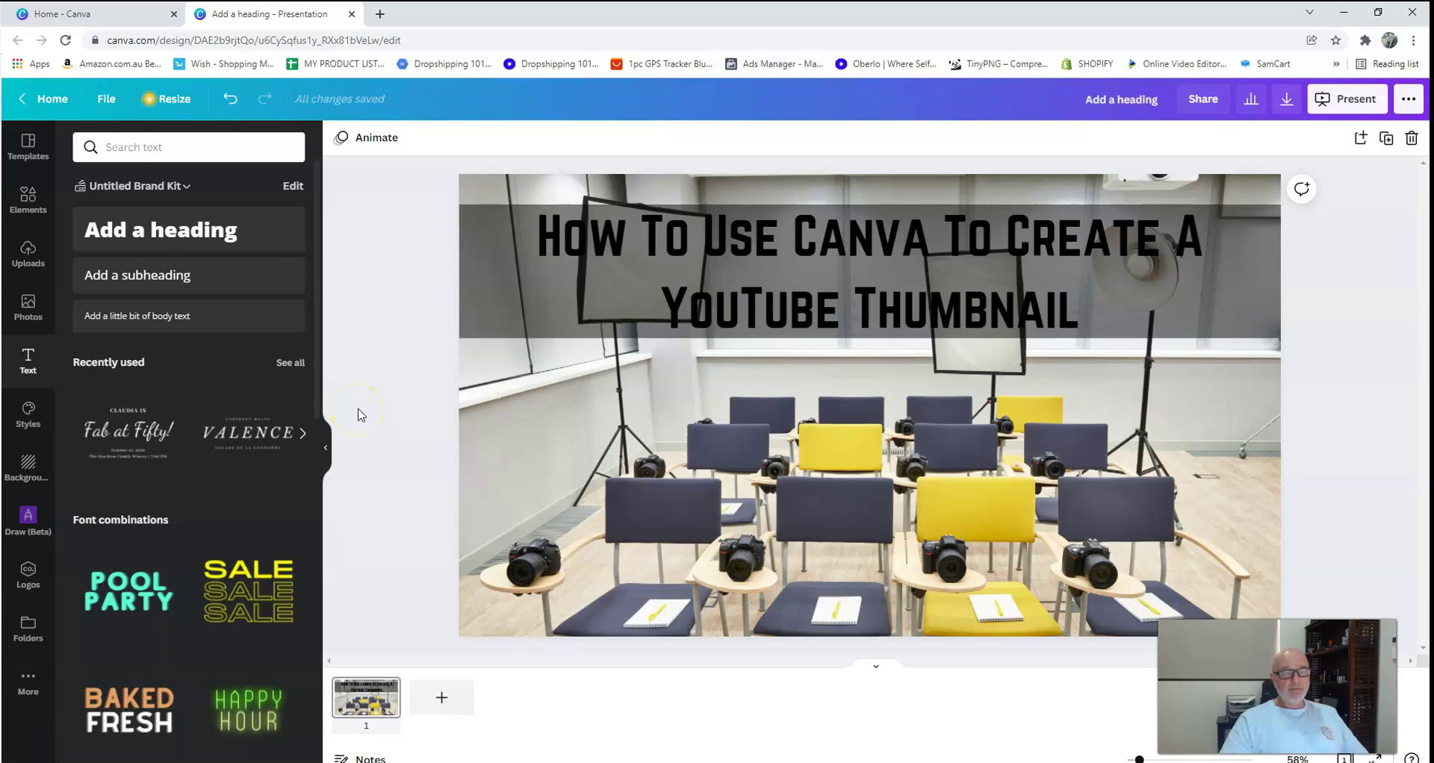
Add a new heading box, move it onto the top banner and widen it to 1,920 px.
click(163, 227)
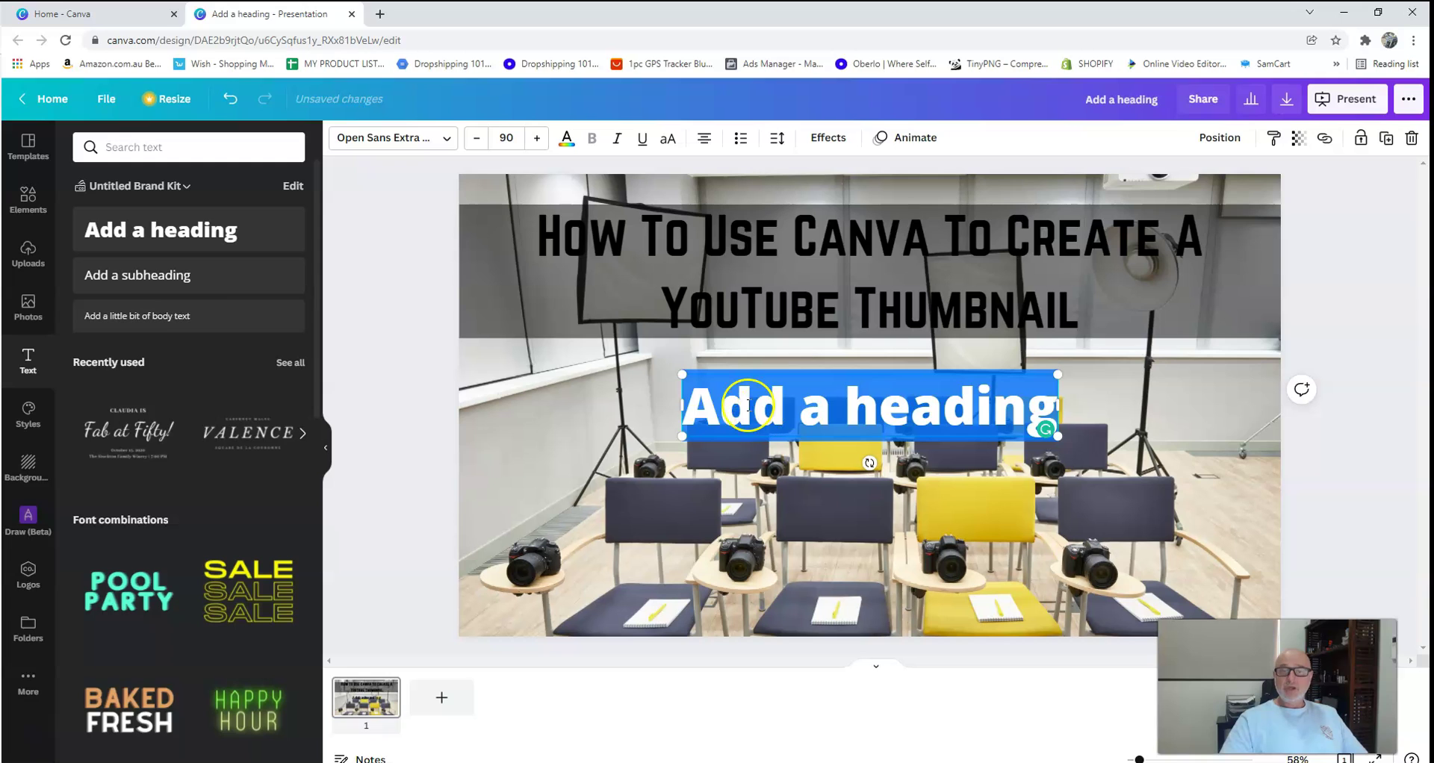
drag(719, 410, 686, 371)
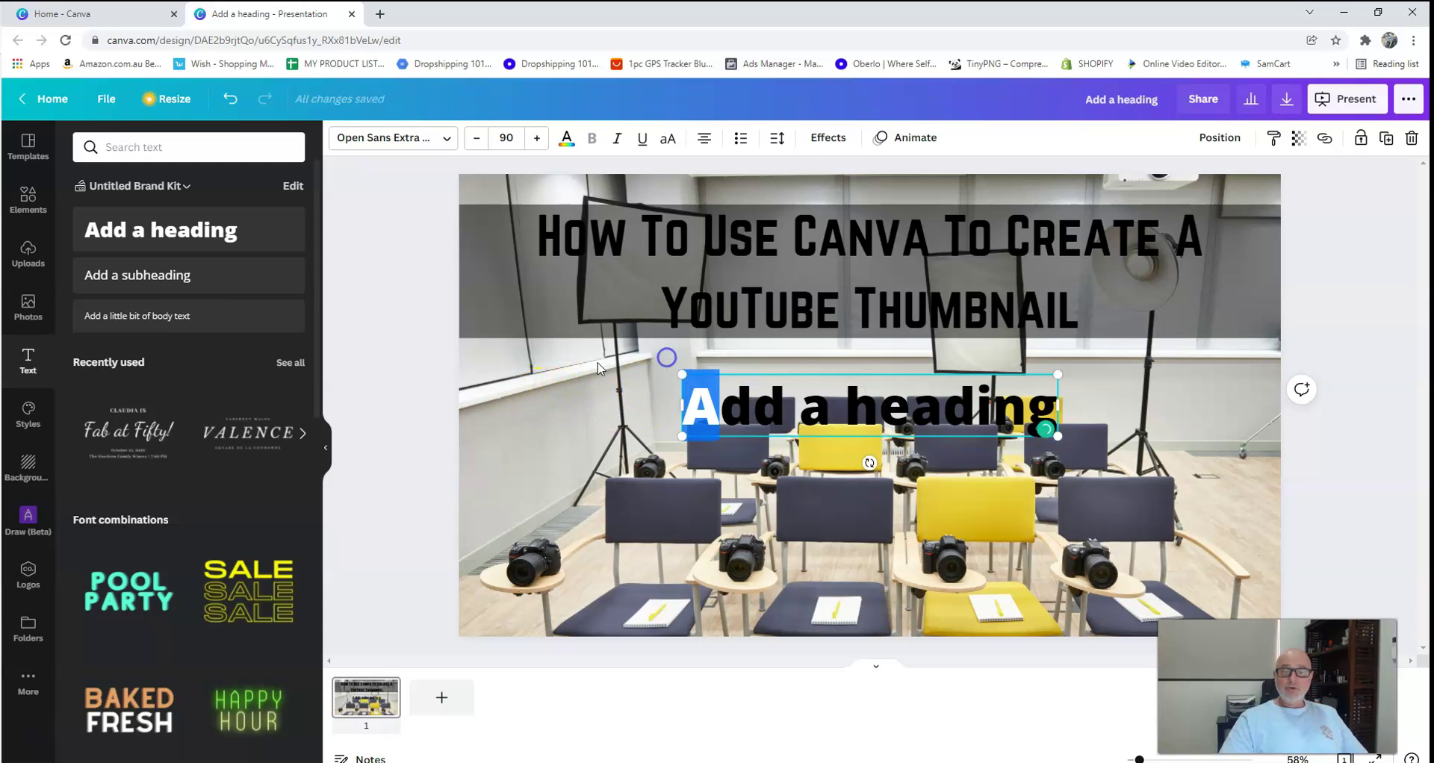
click(574, 372)
drag(745, 405, 517, 236)
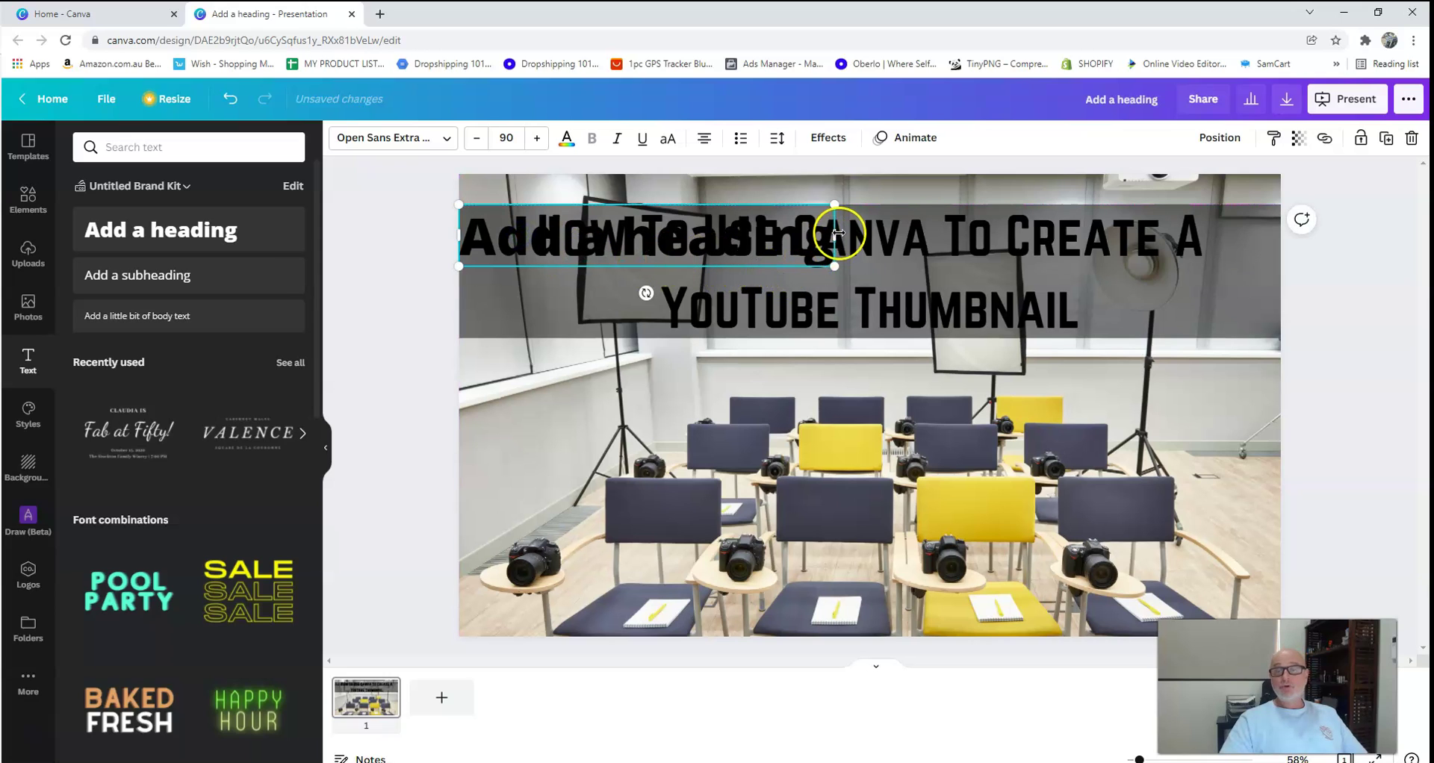
drag(832, 234, 1277, 244)
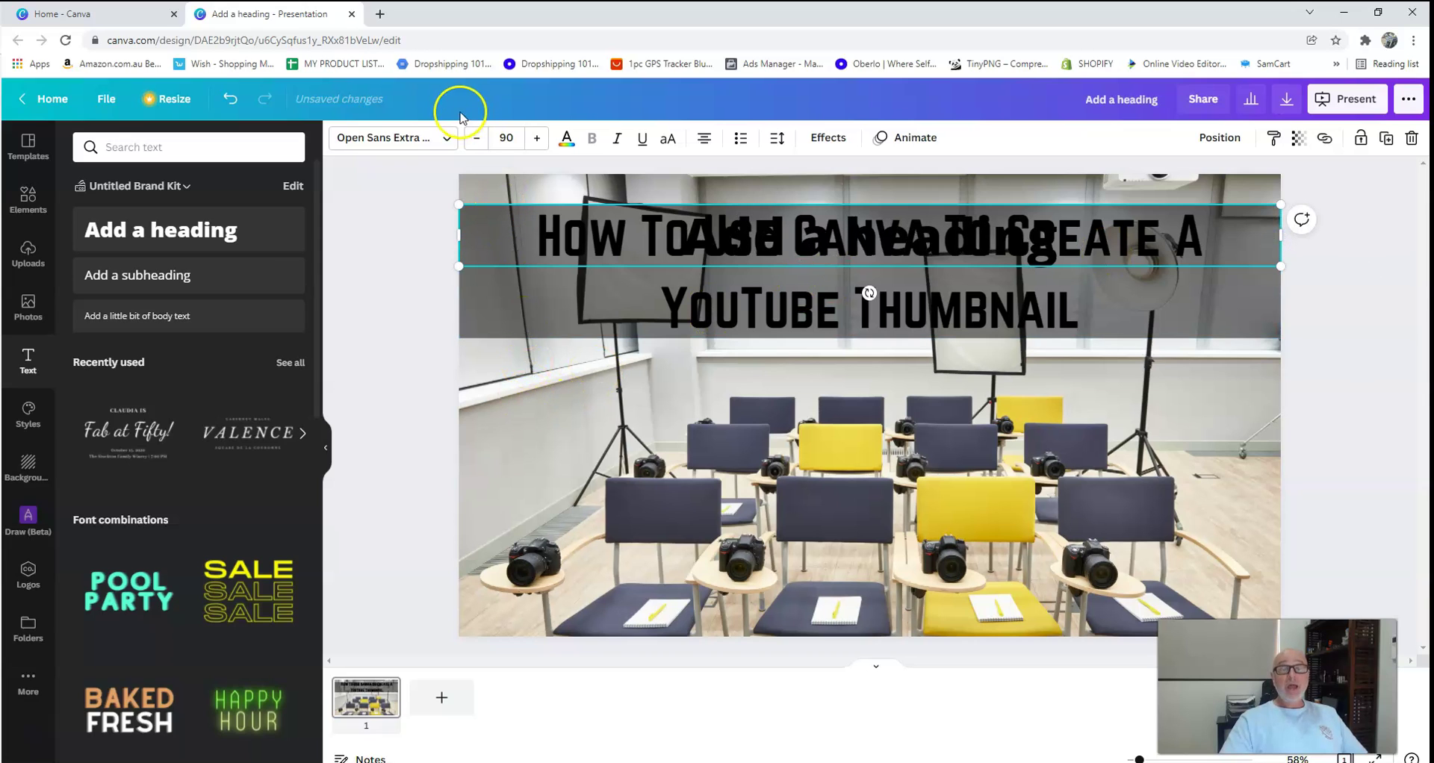
Set the new heading's font to Norwester and select its placeholder text.
click(449, 140)
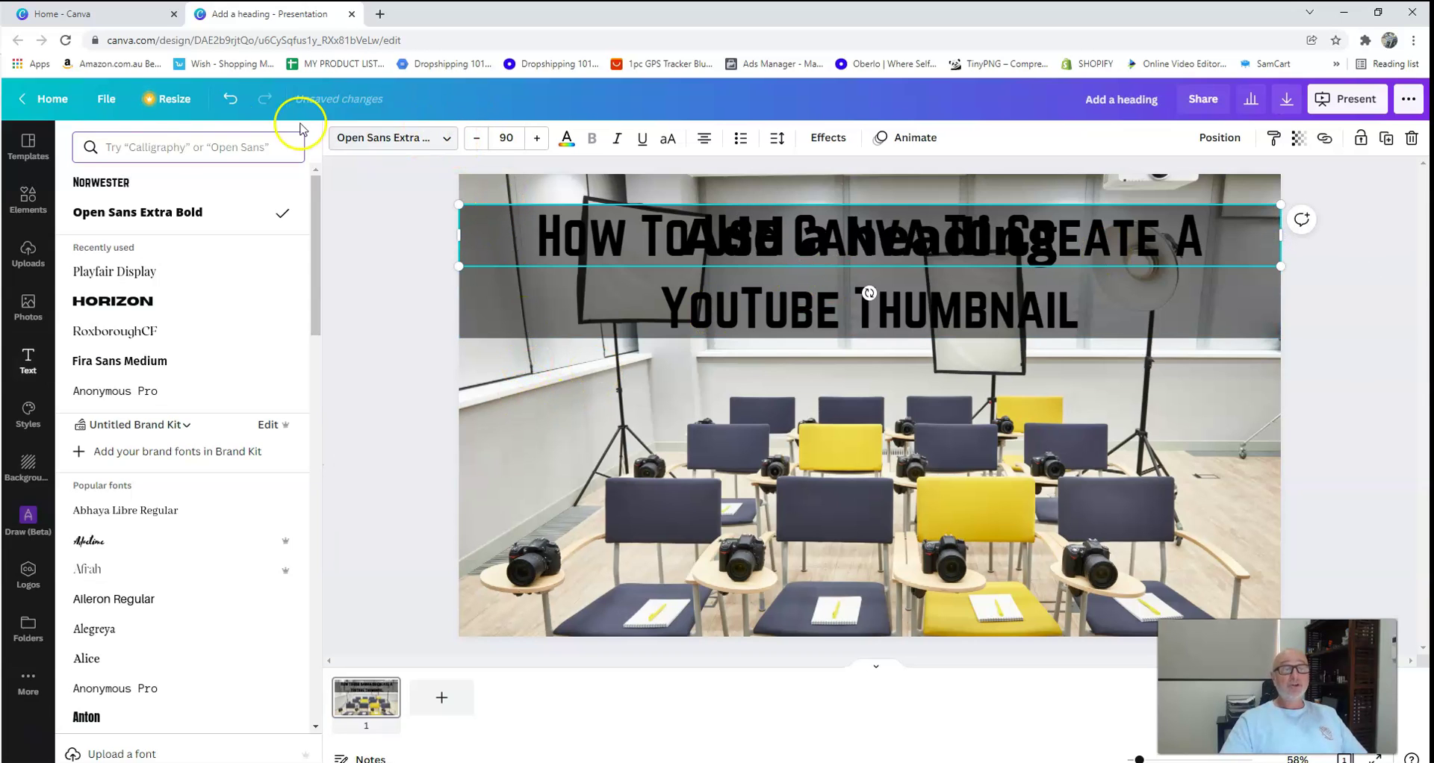
click(109, 183)
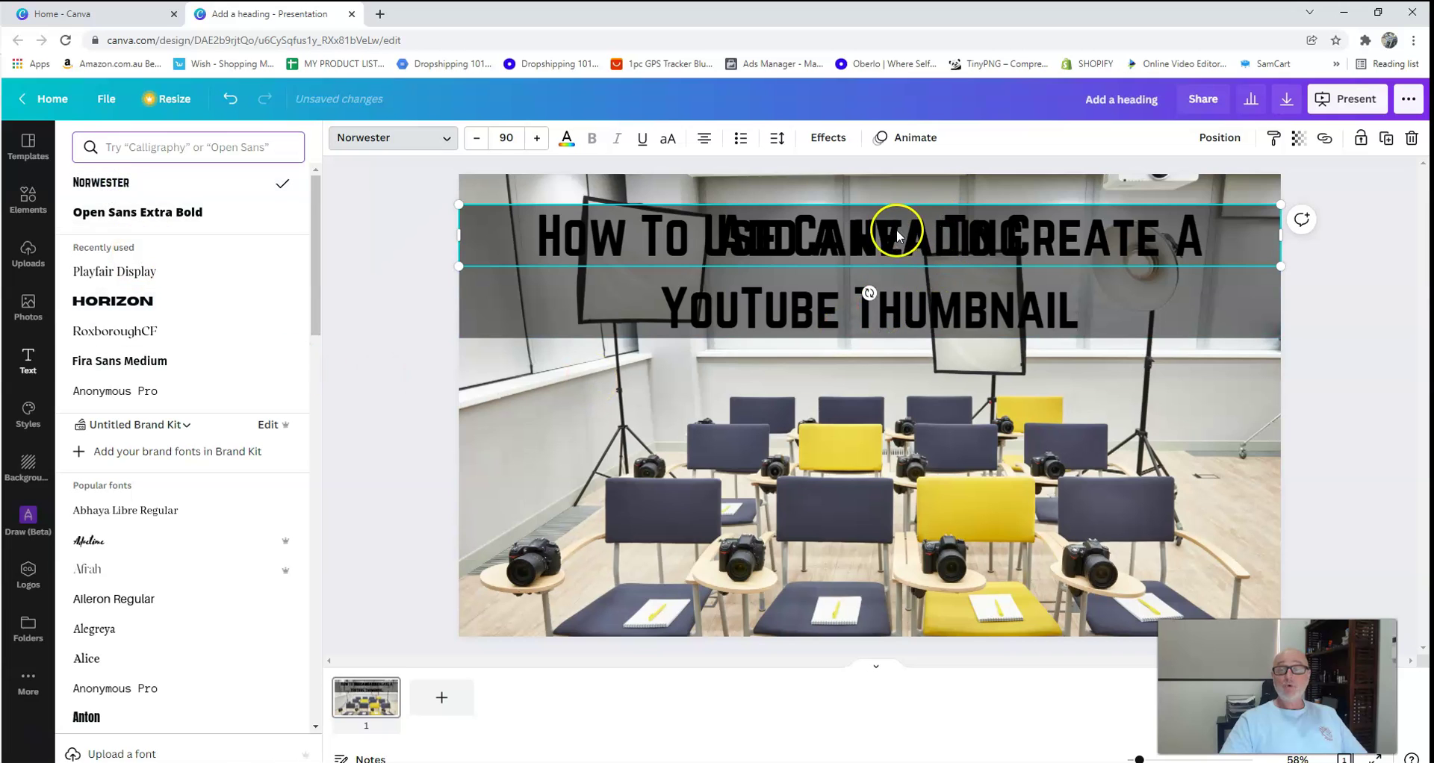
double_click(891, 236)
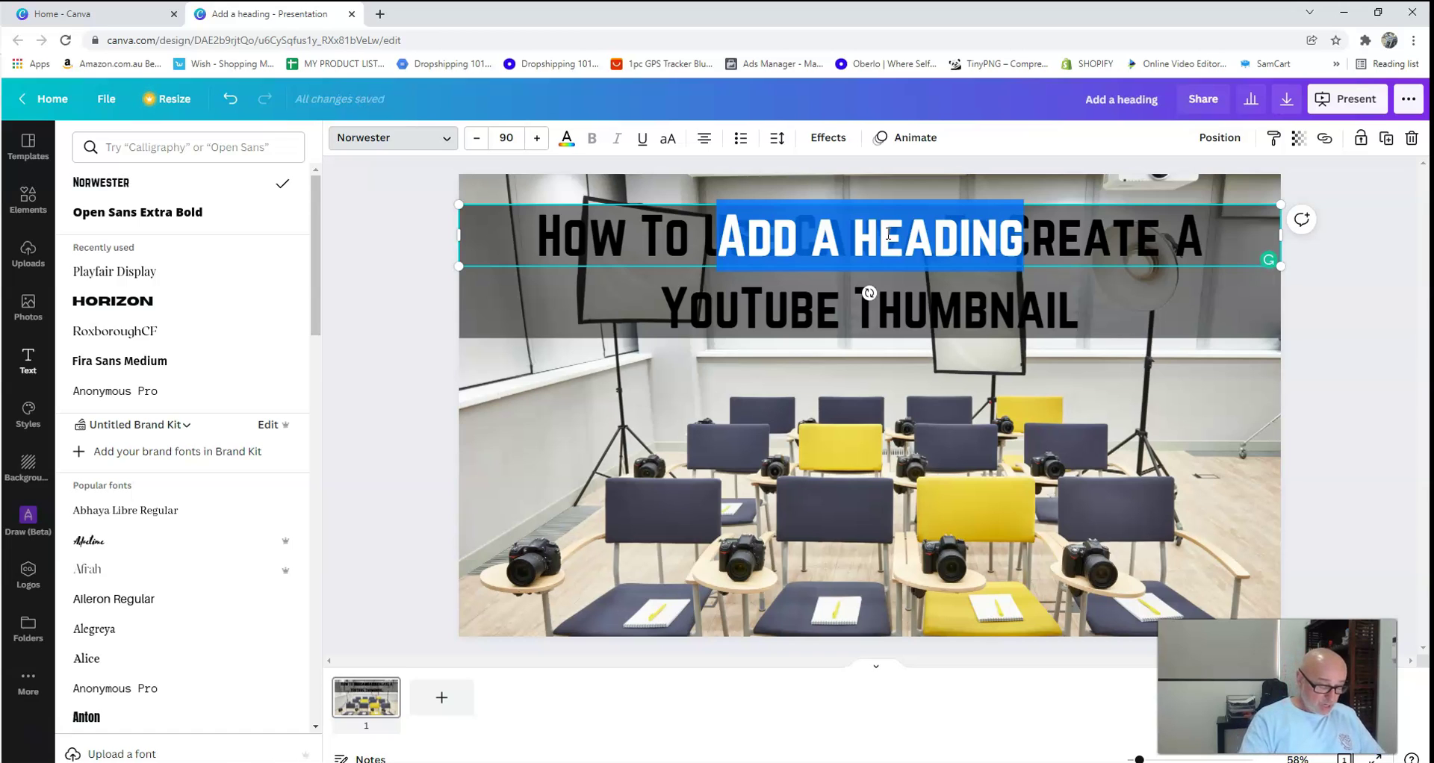
Type 'How To Use Canva To Create A YouTube Thumbnail' as the new heading's text.
text(How)
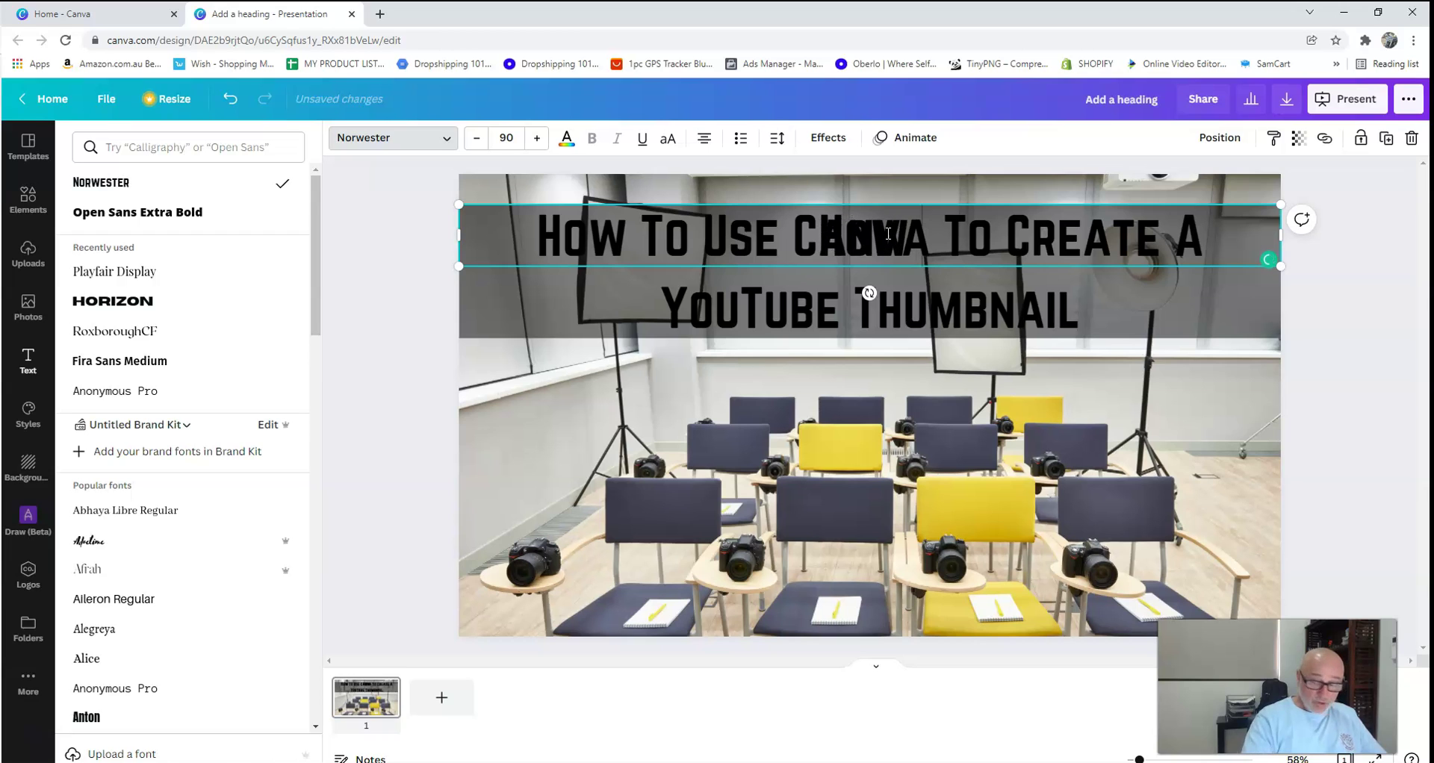
text( To Us)
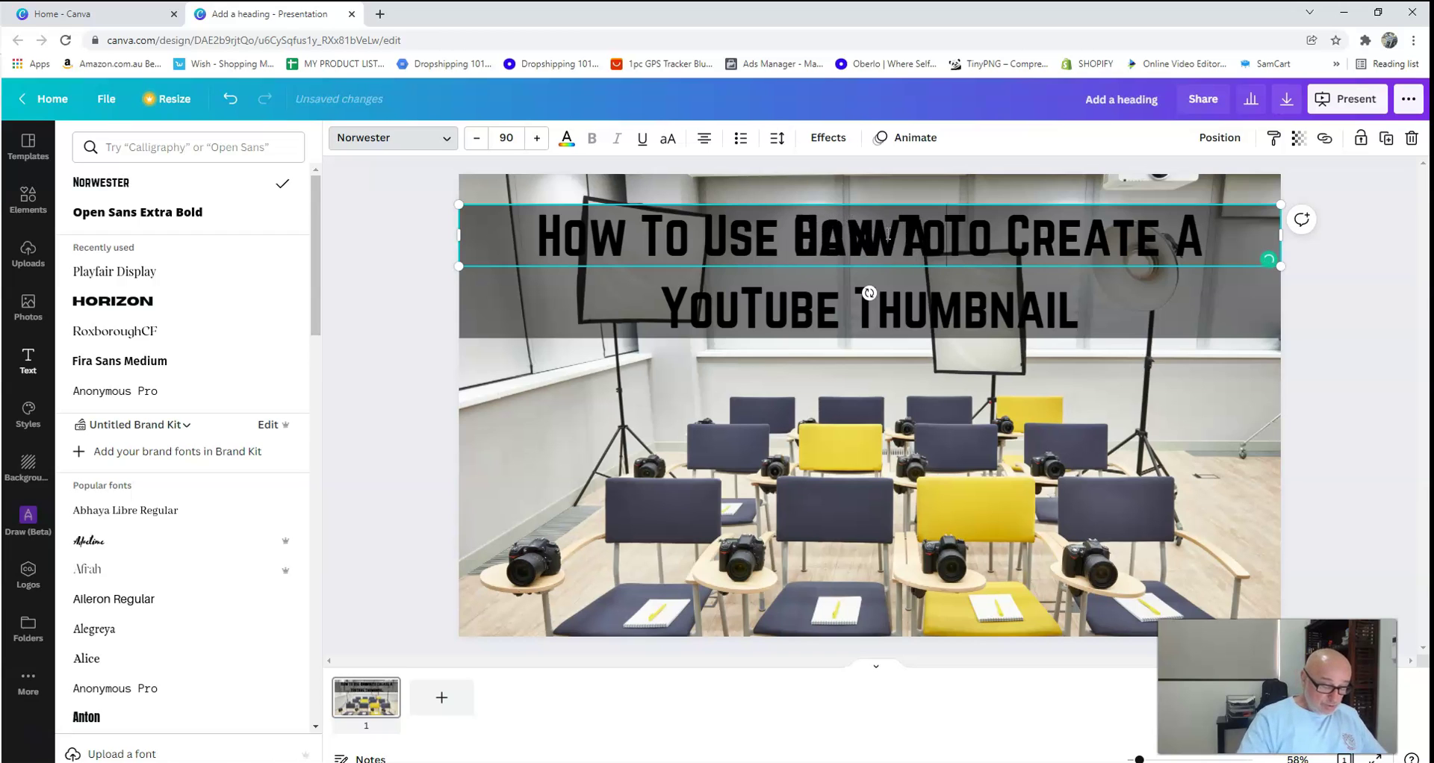
text(e)
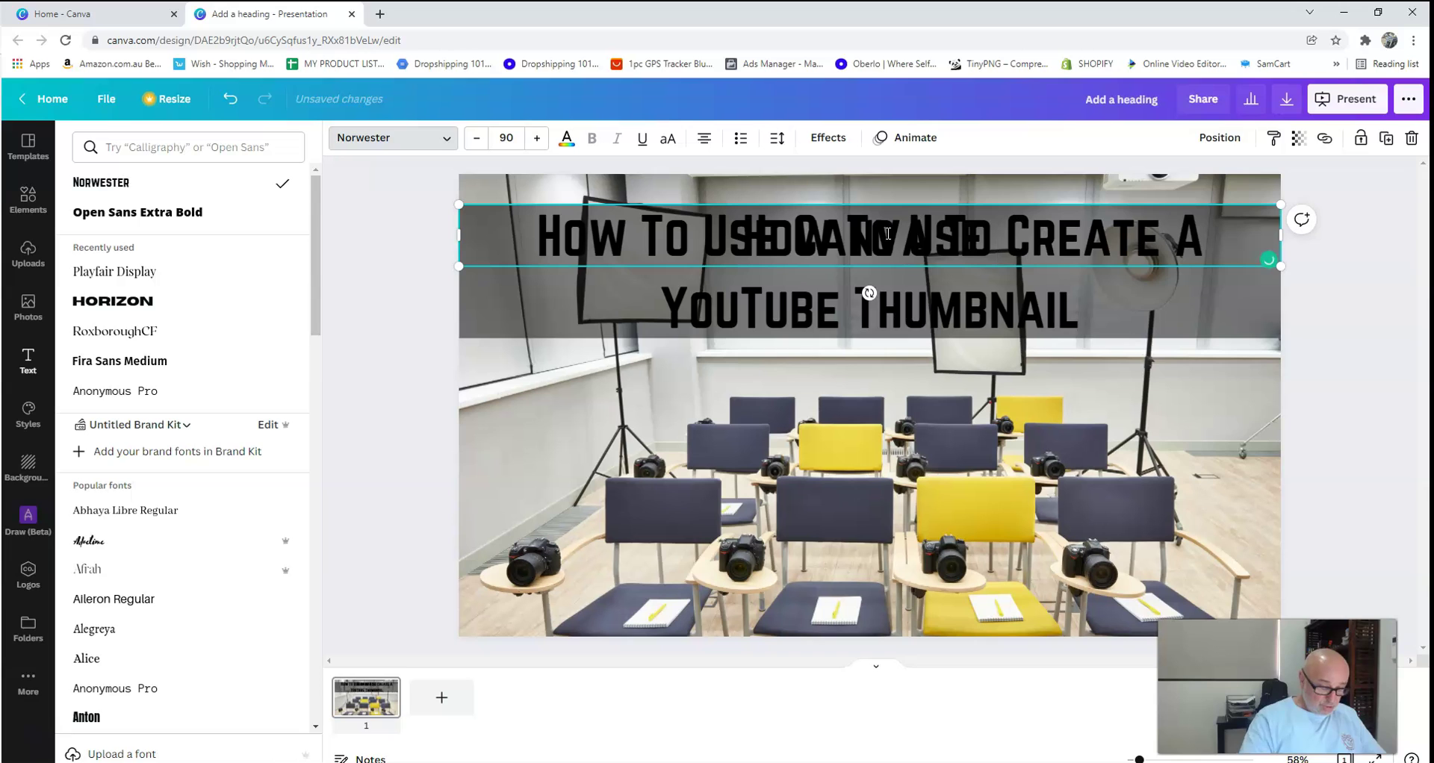
text( Canva)
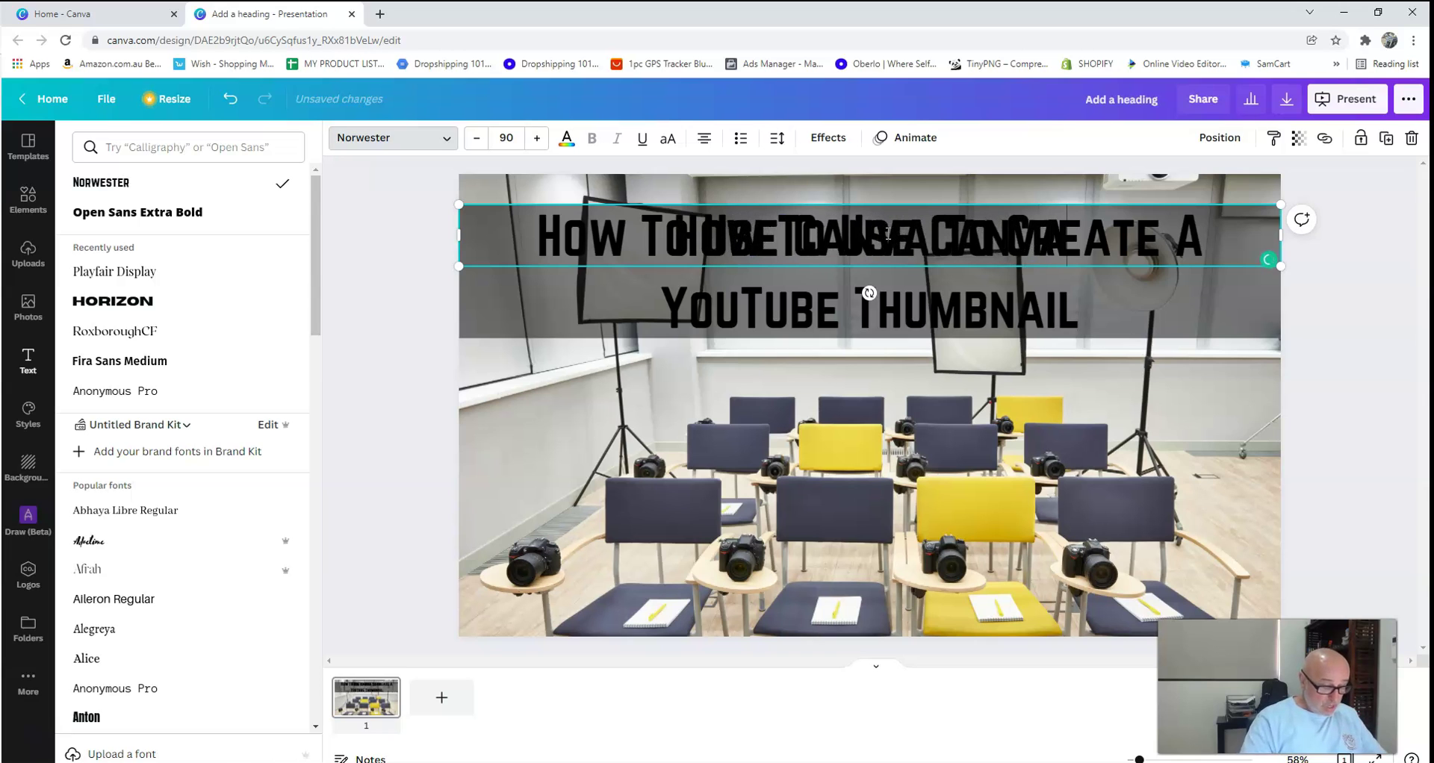
text( T)
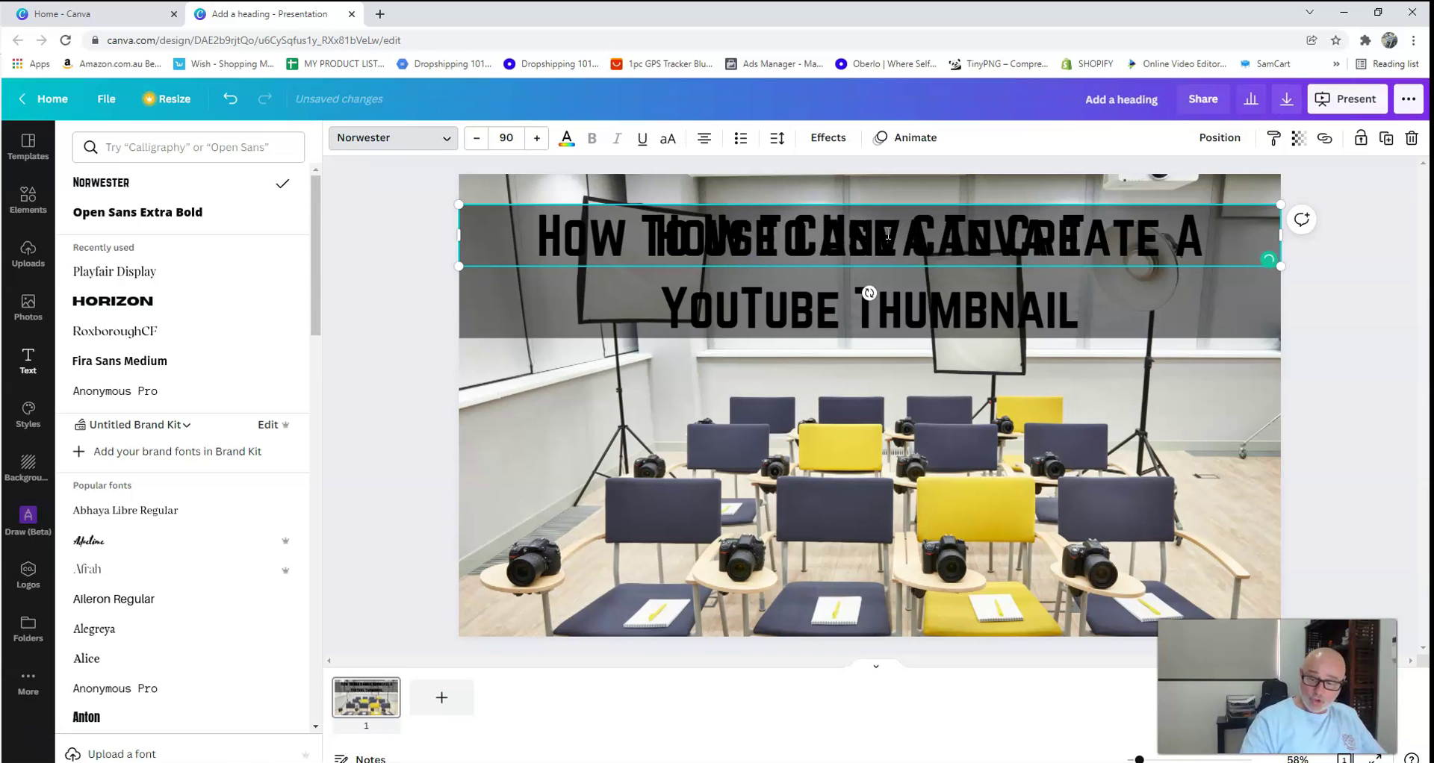
text(o Create)
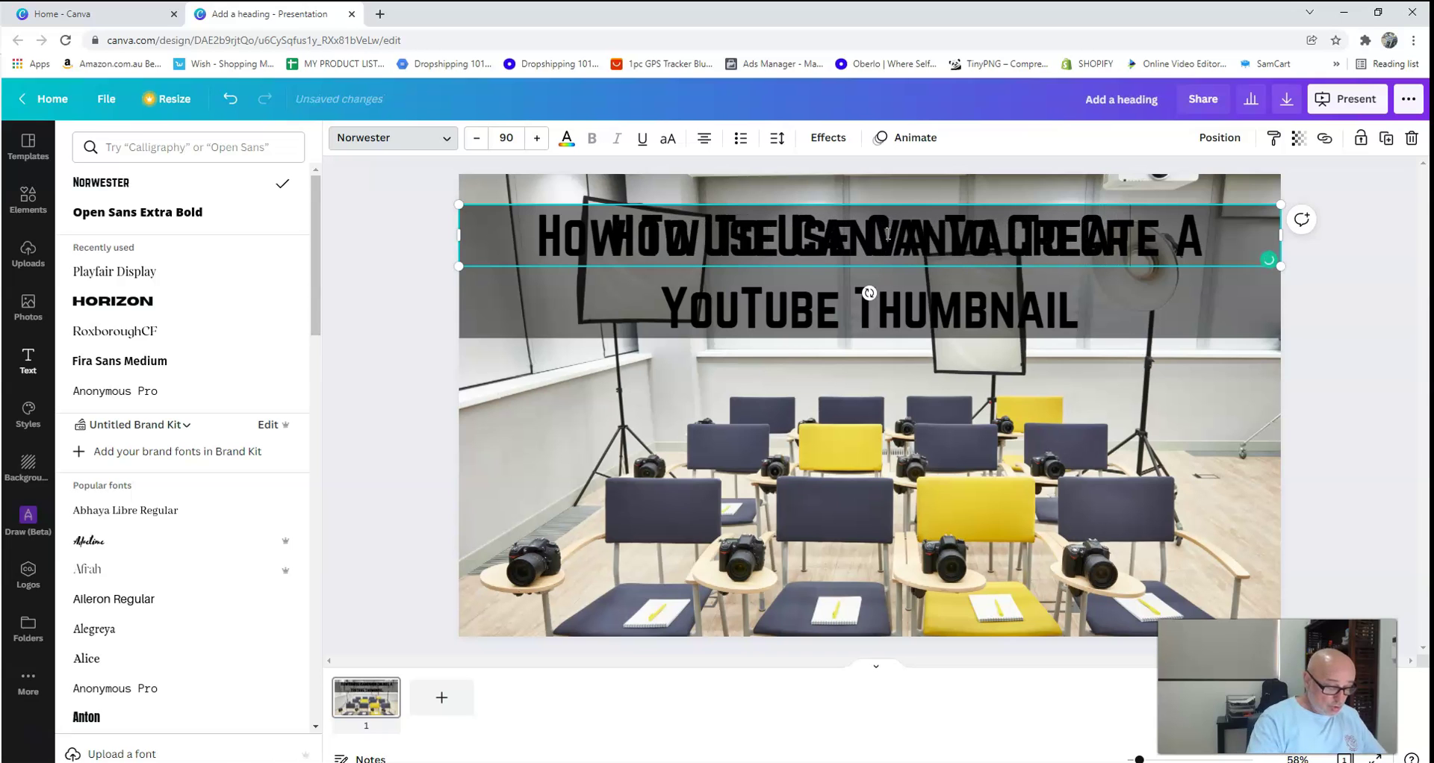
text( A)
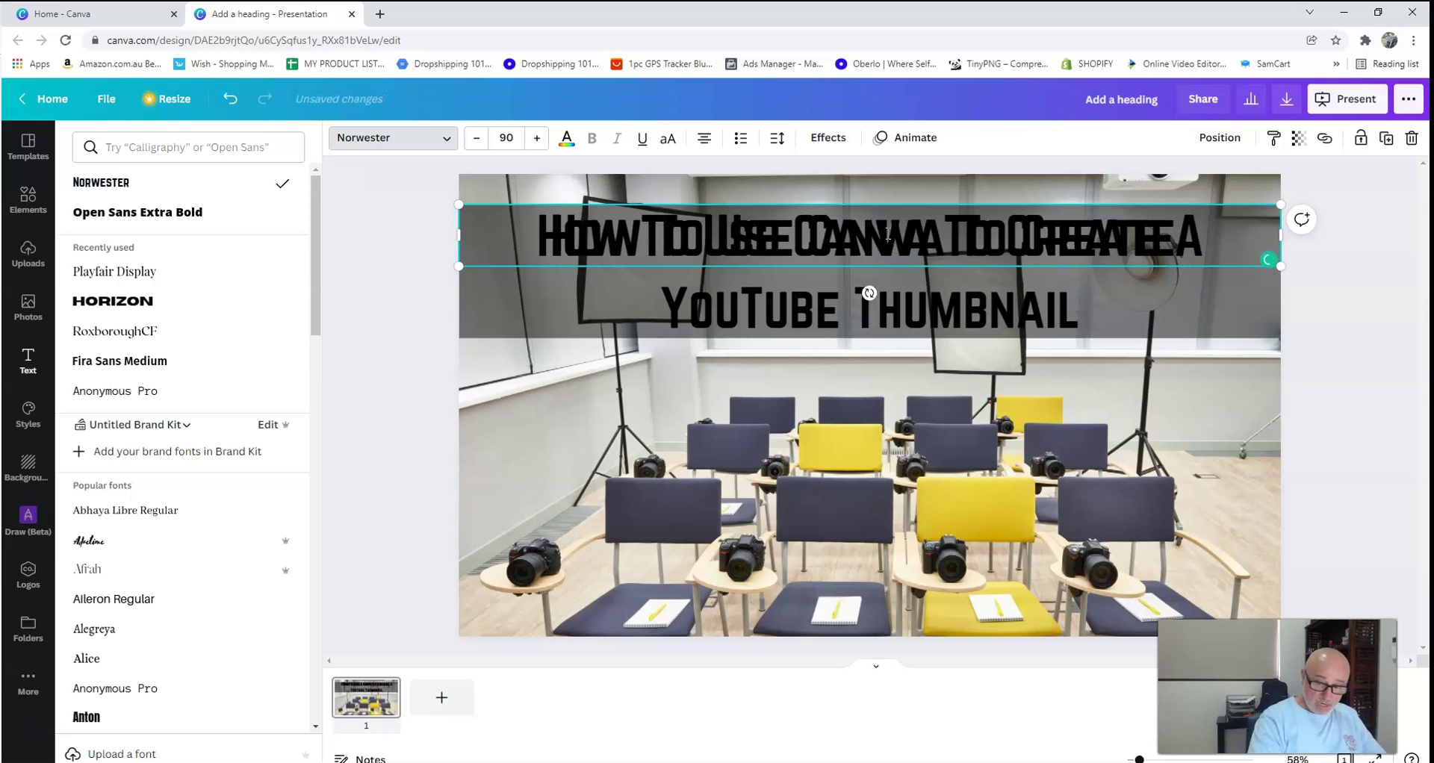
text( Yo)
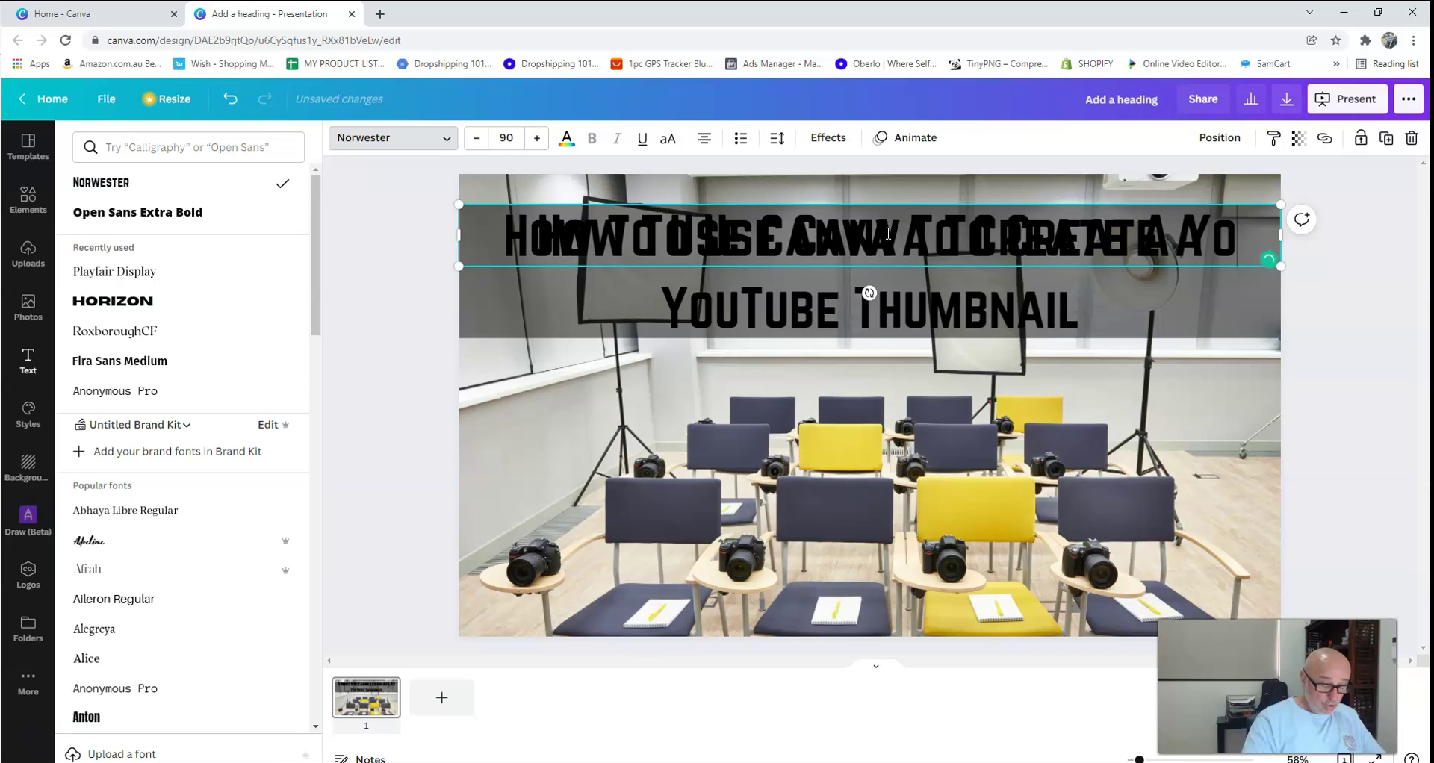
text(uTube)
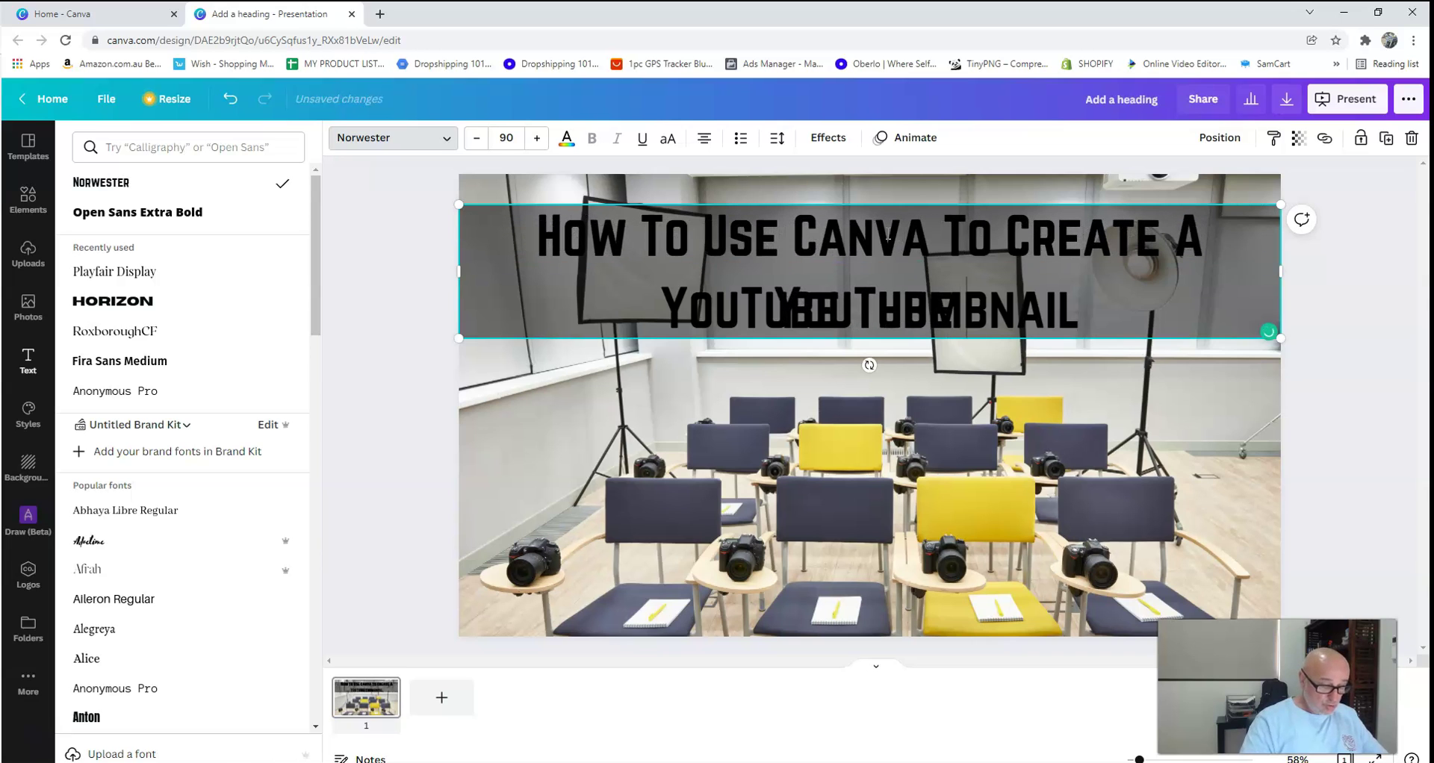
text( Thu)
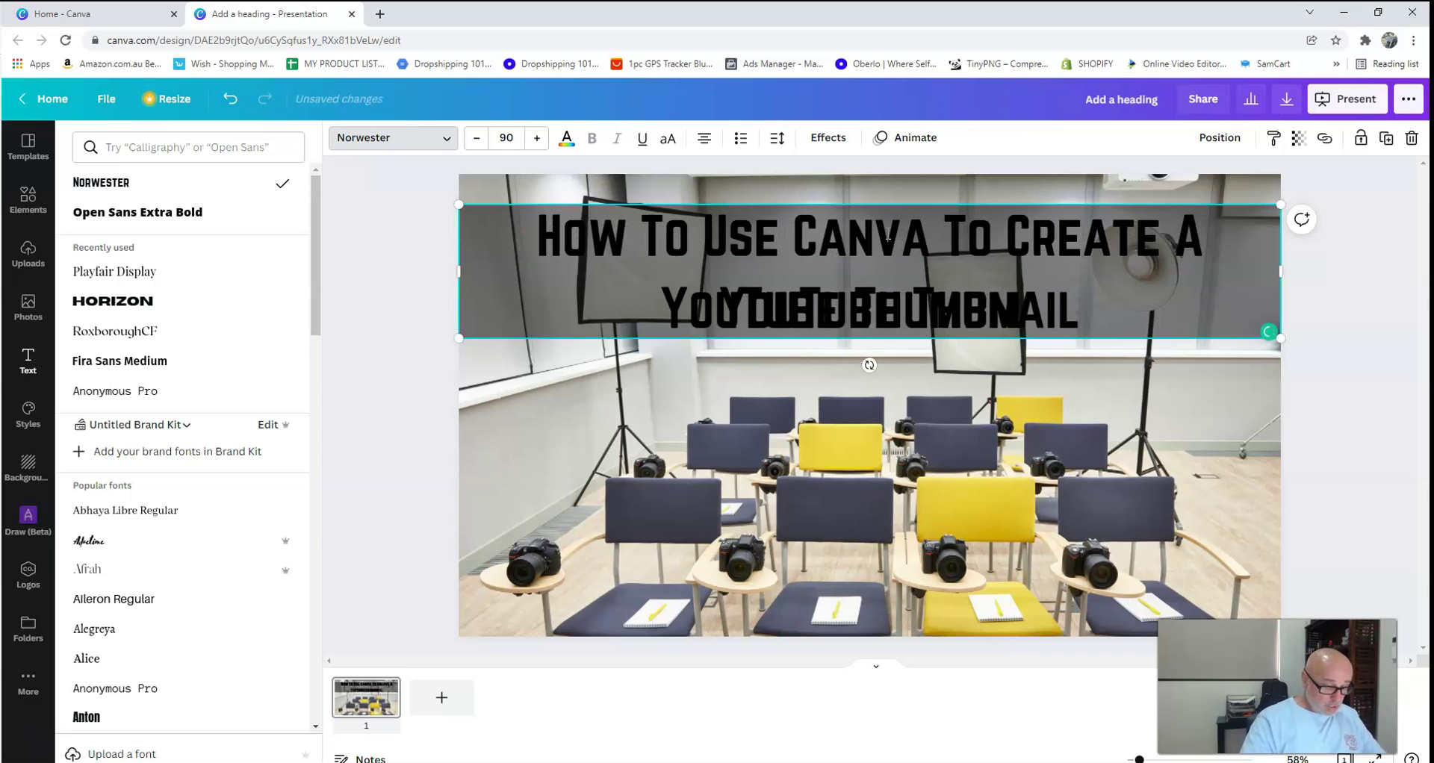
text(mbnail)
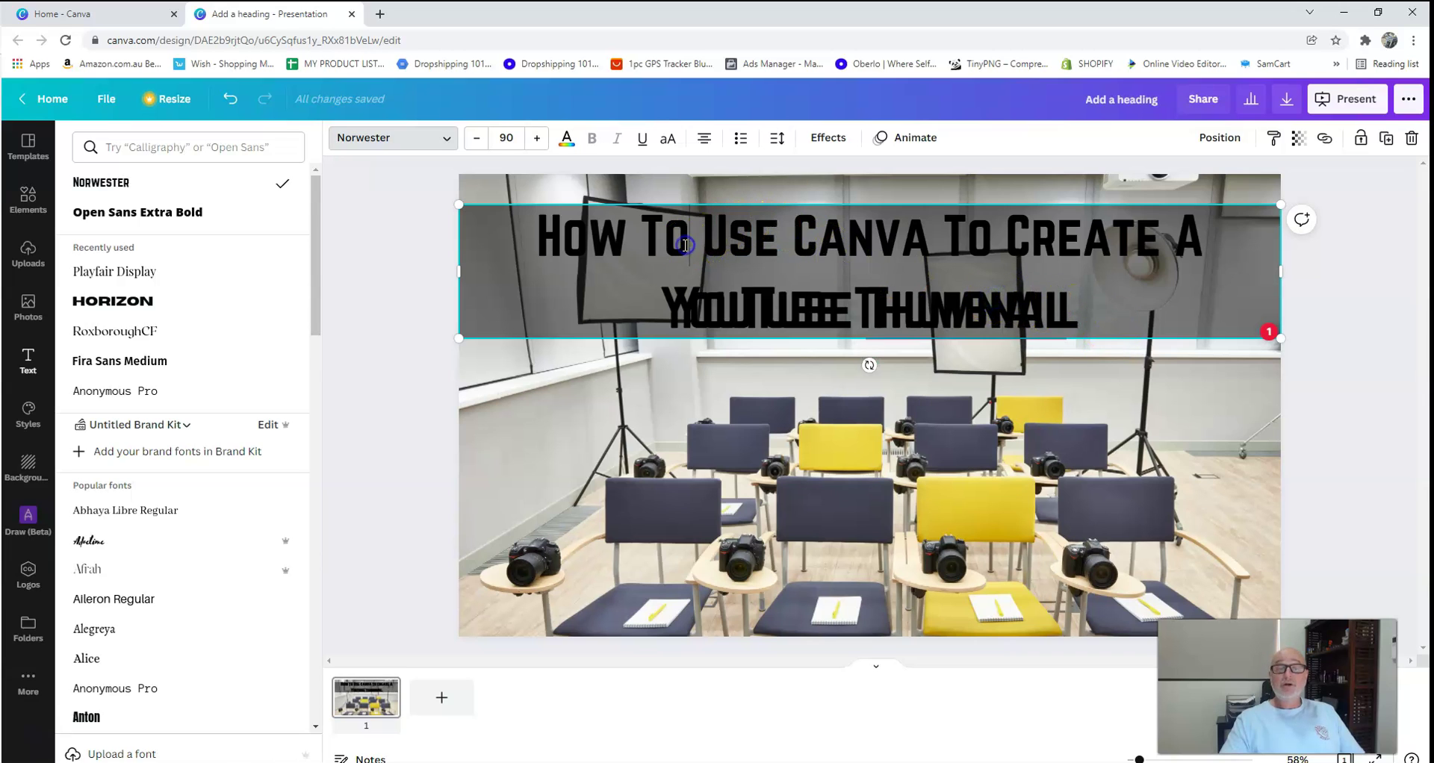
Select all of the new heading's text over the original title.
double_click(568, 235)
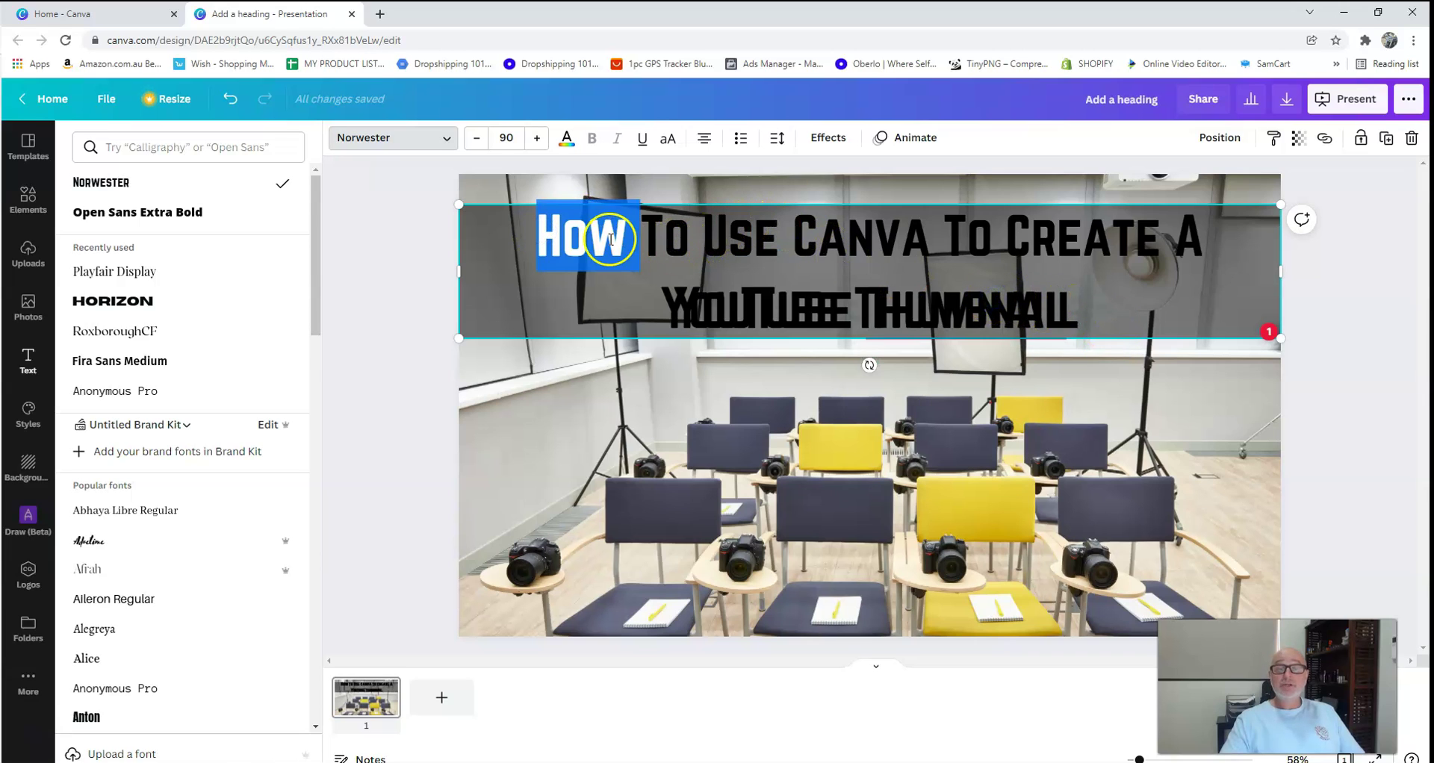
click(570, 238)
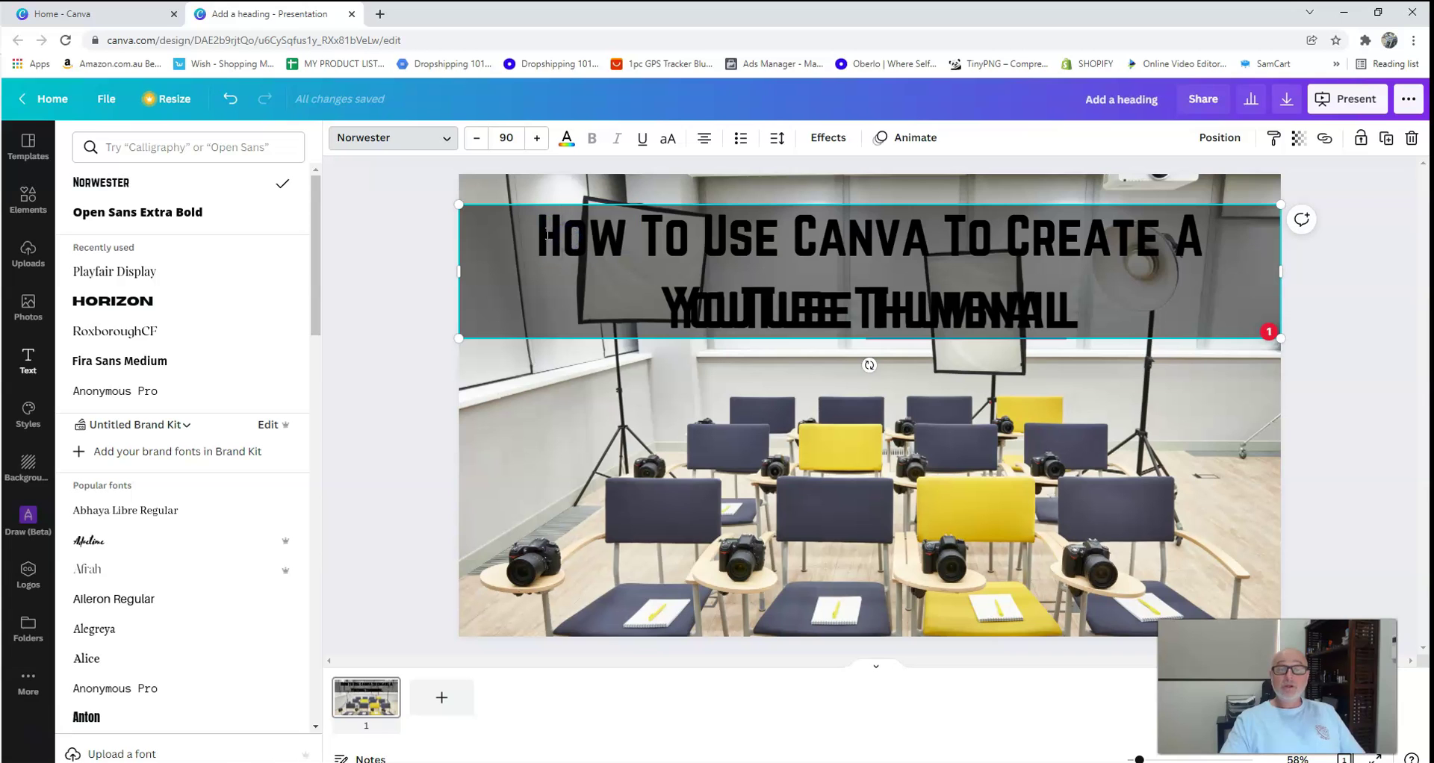
drag(531, 237, 1070, 326)
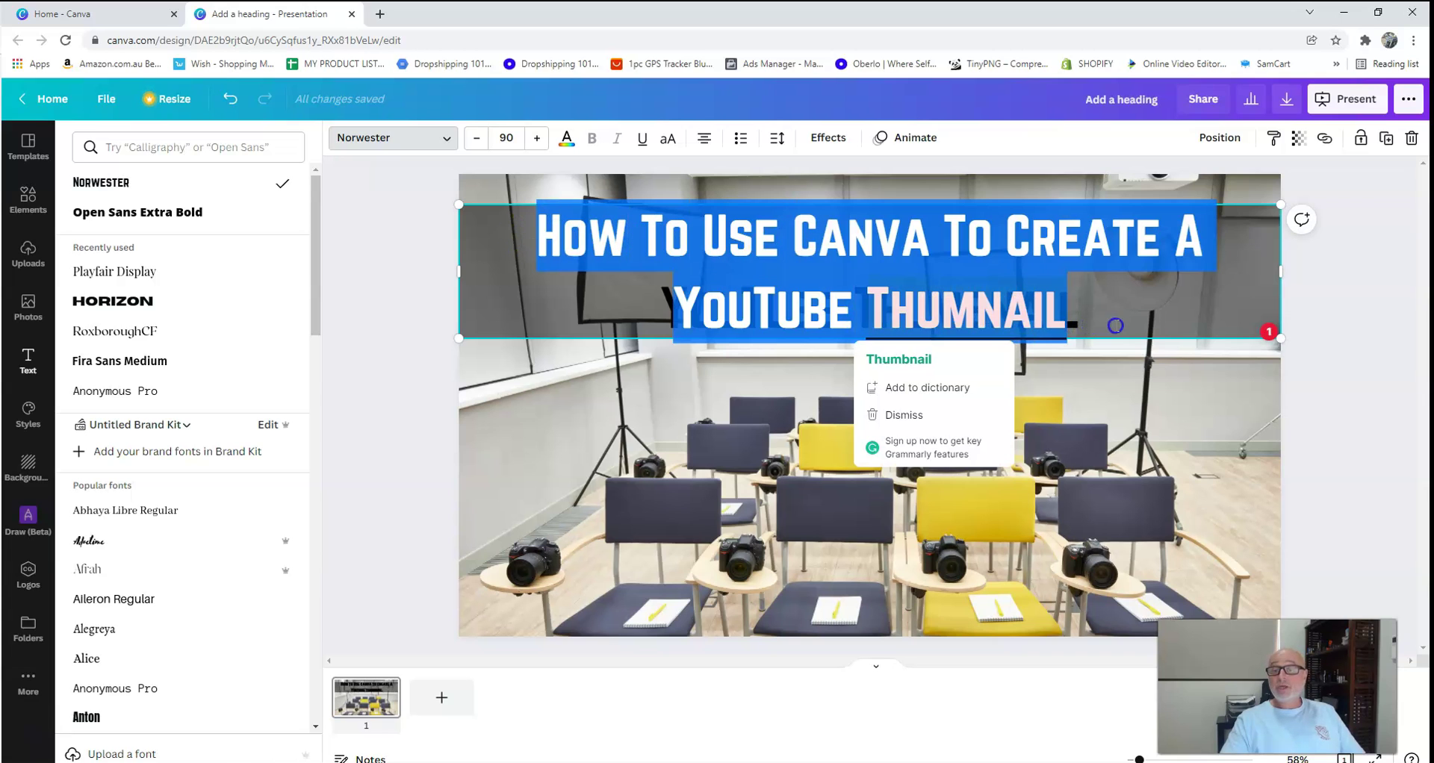
click(976, 308)
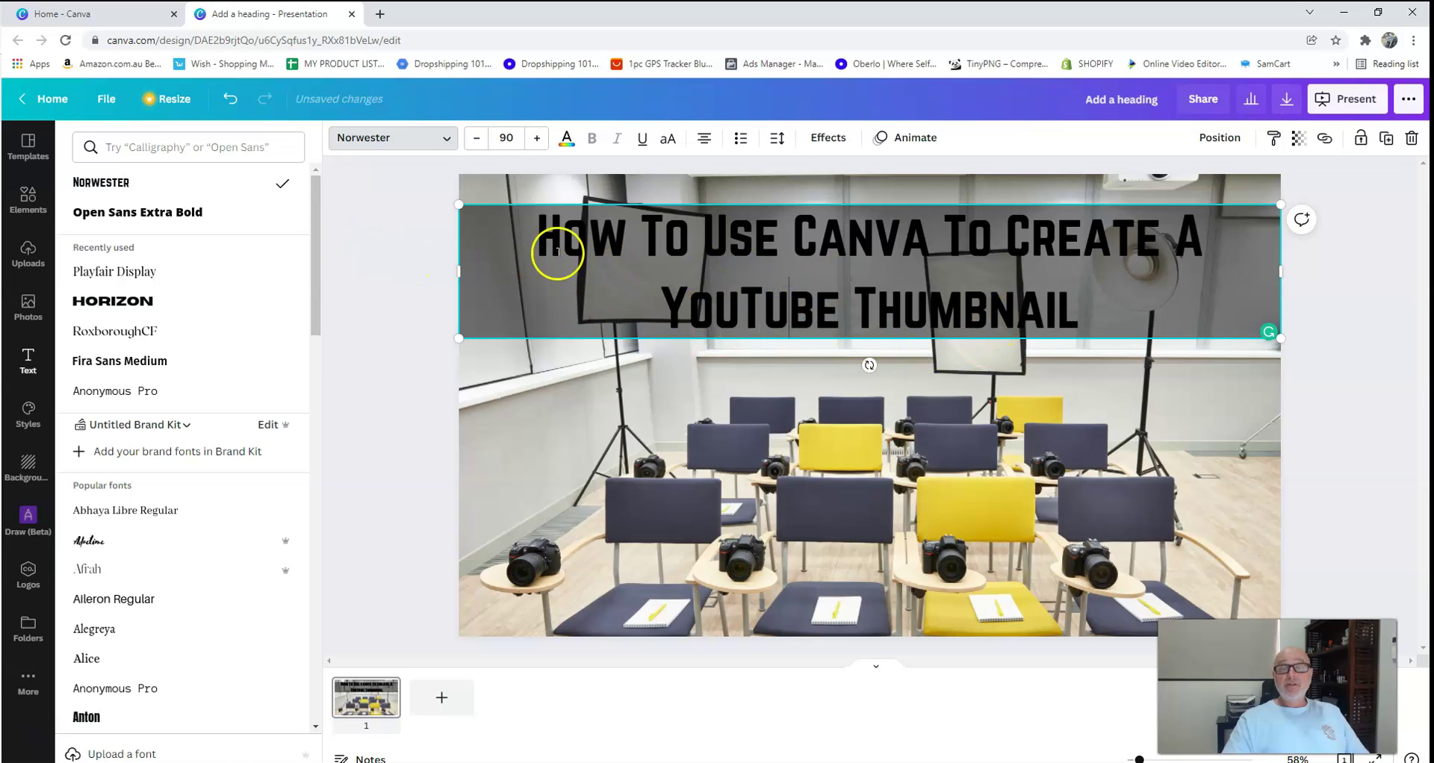
drag(534, 224, 1105, 310)
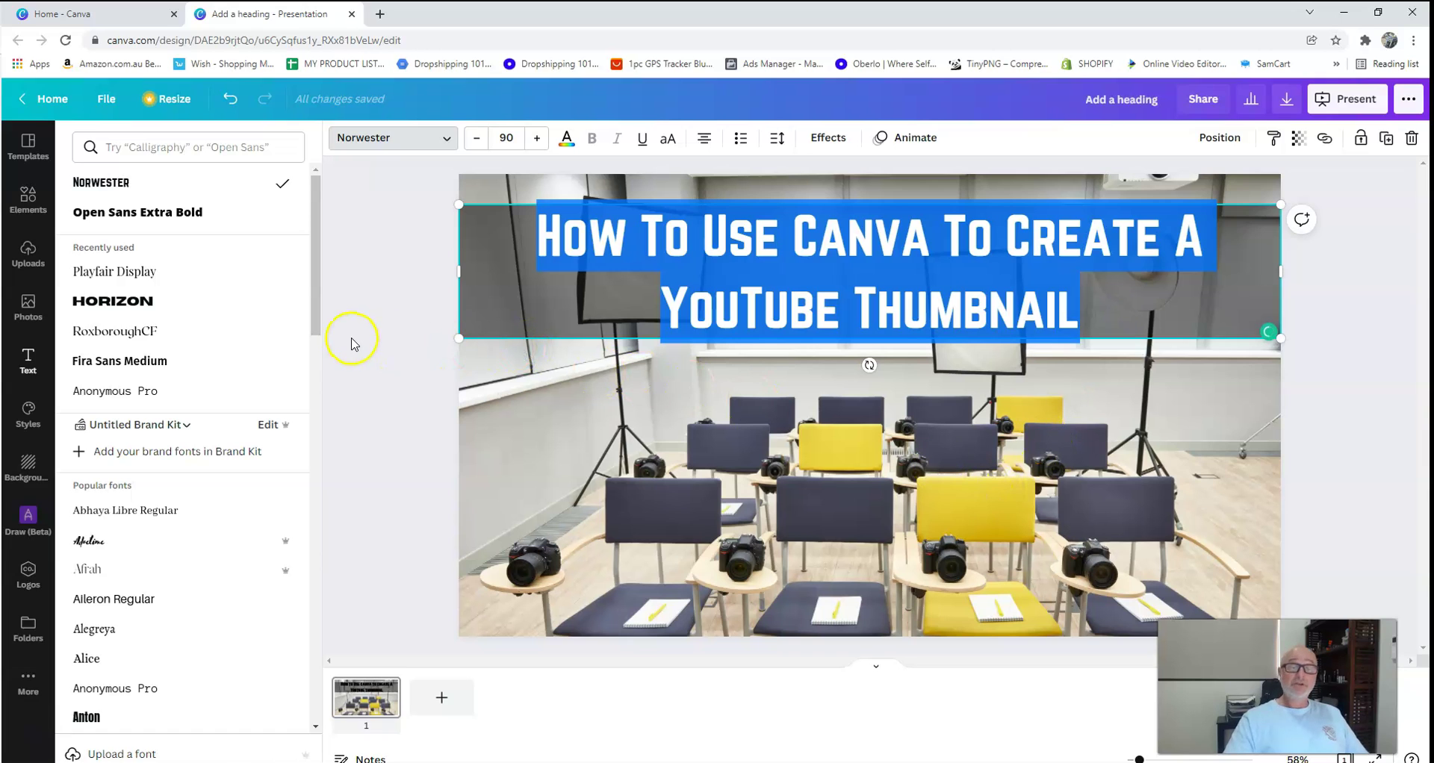
Colour the overlaid heading text white, then reselect its text box.
click(567, 146)
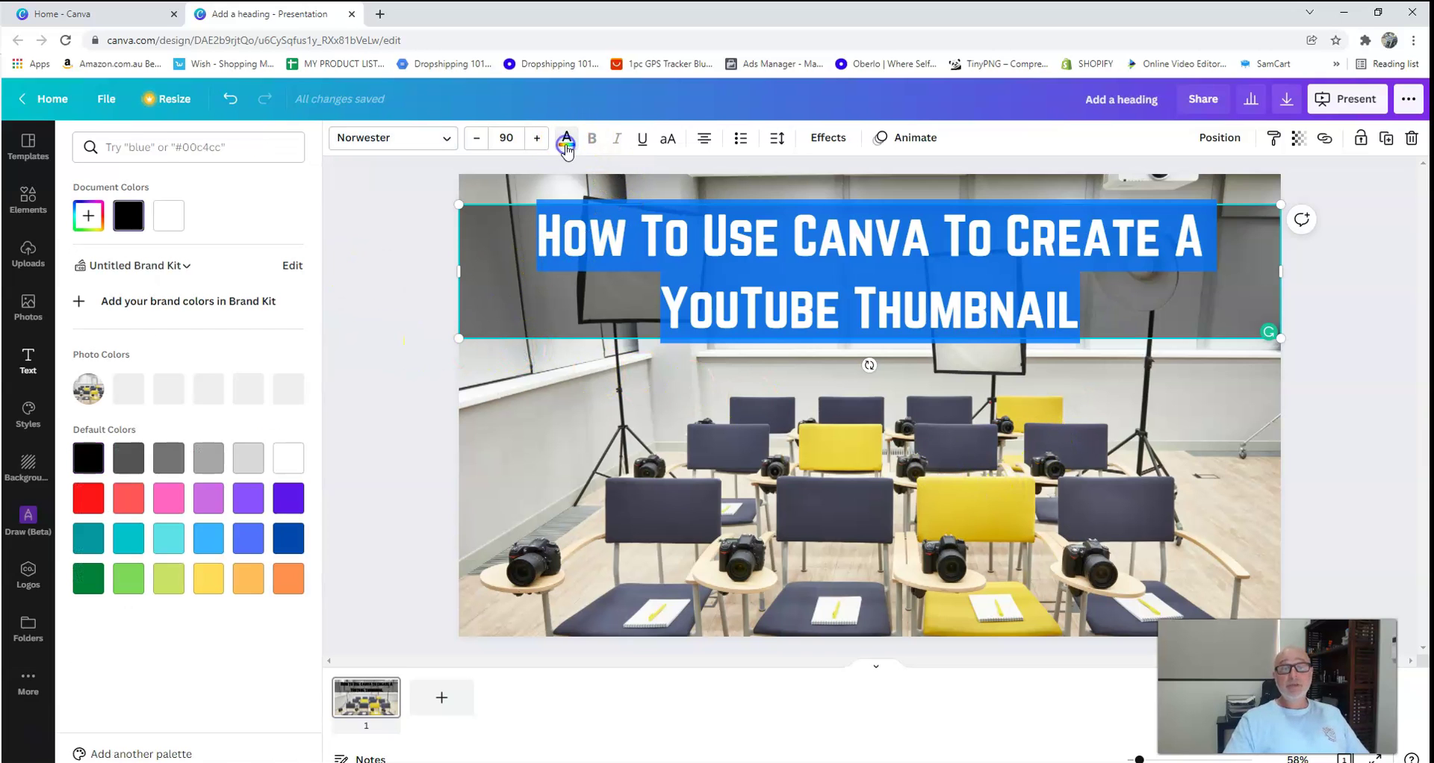
click(288, 463)
click(371, 236)
click(510, 439)
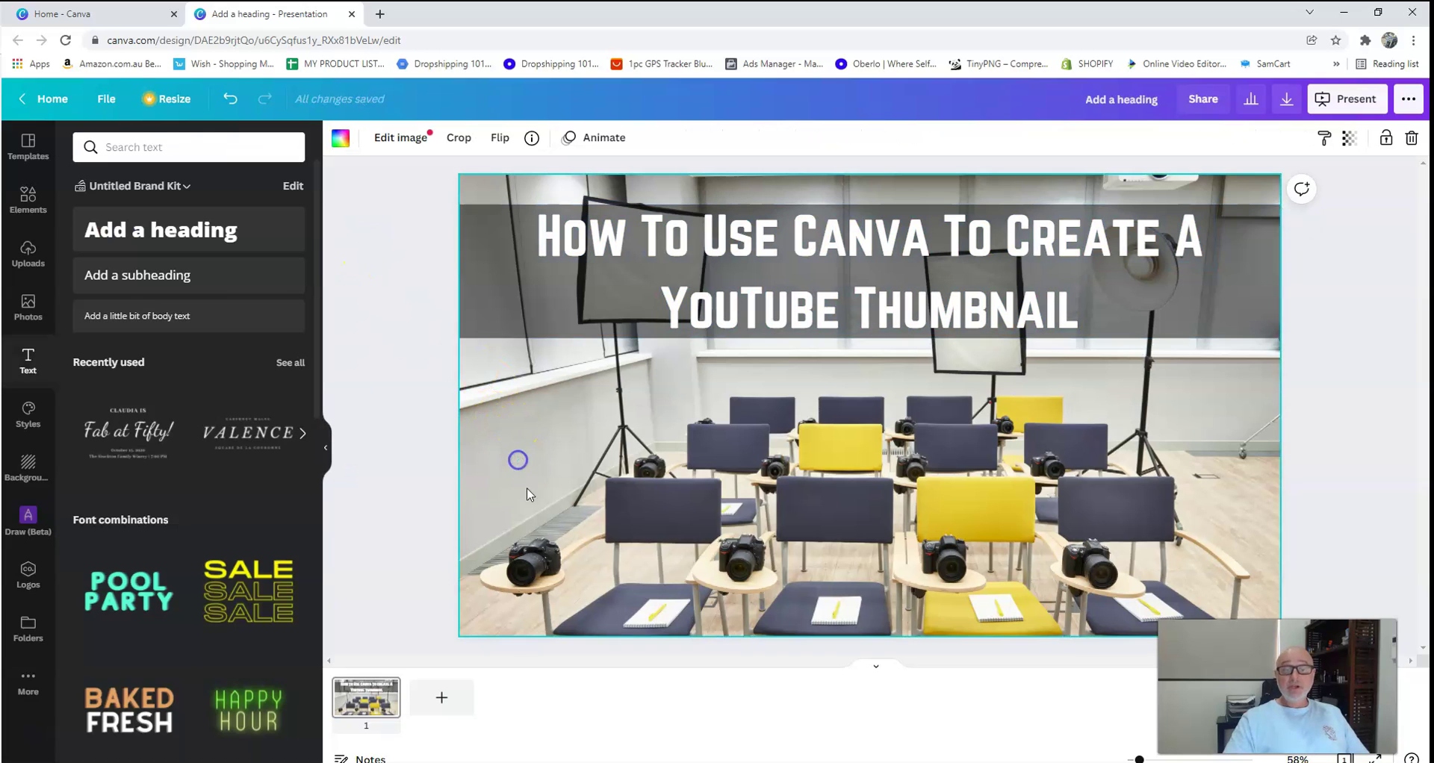
click(682, 455)
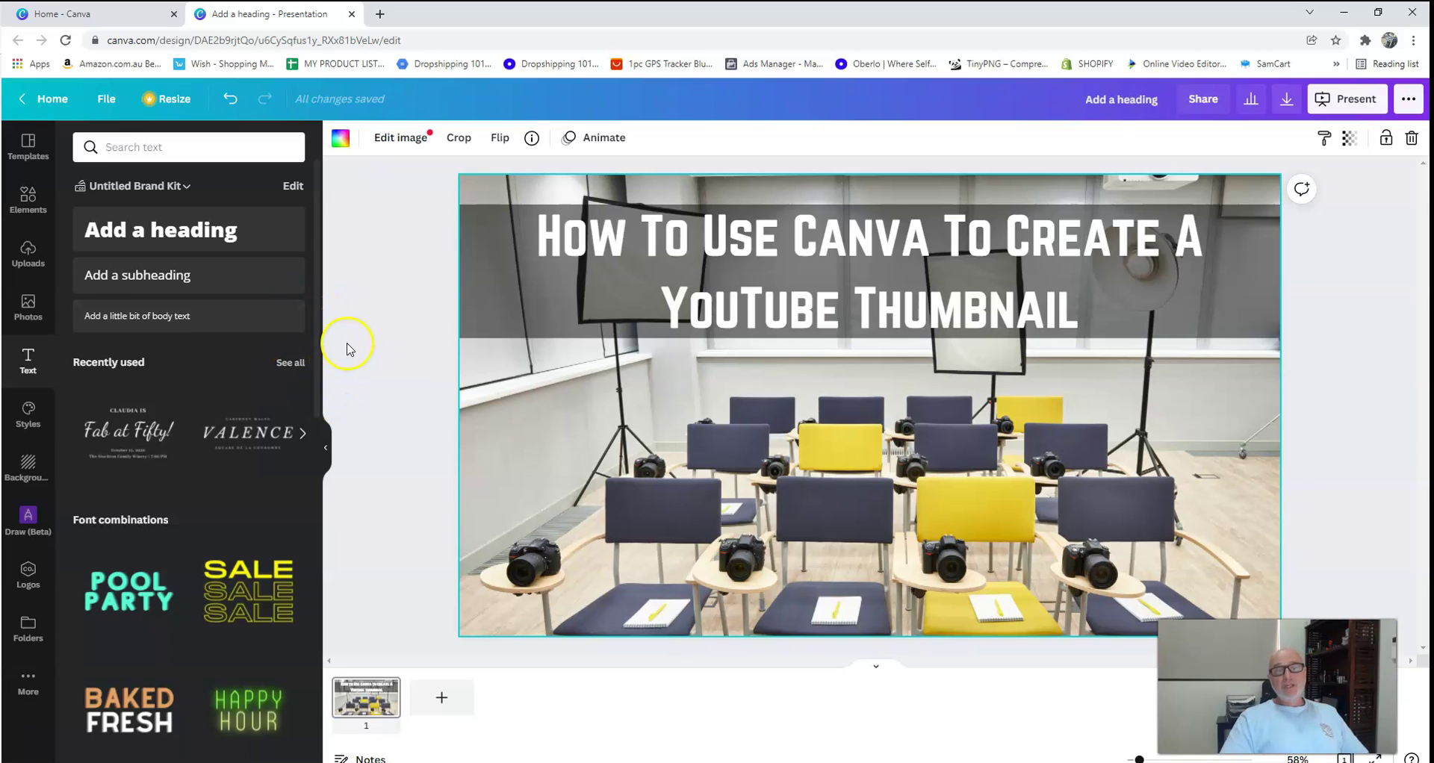
click(505, 319)
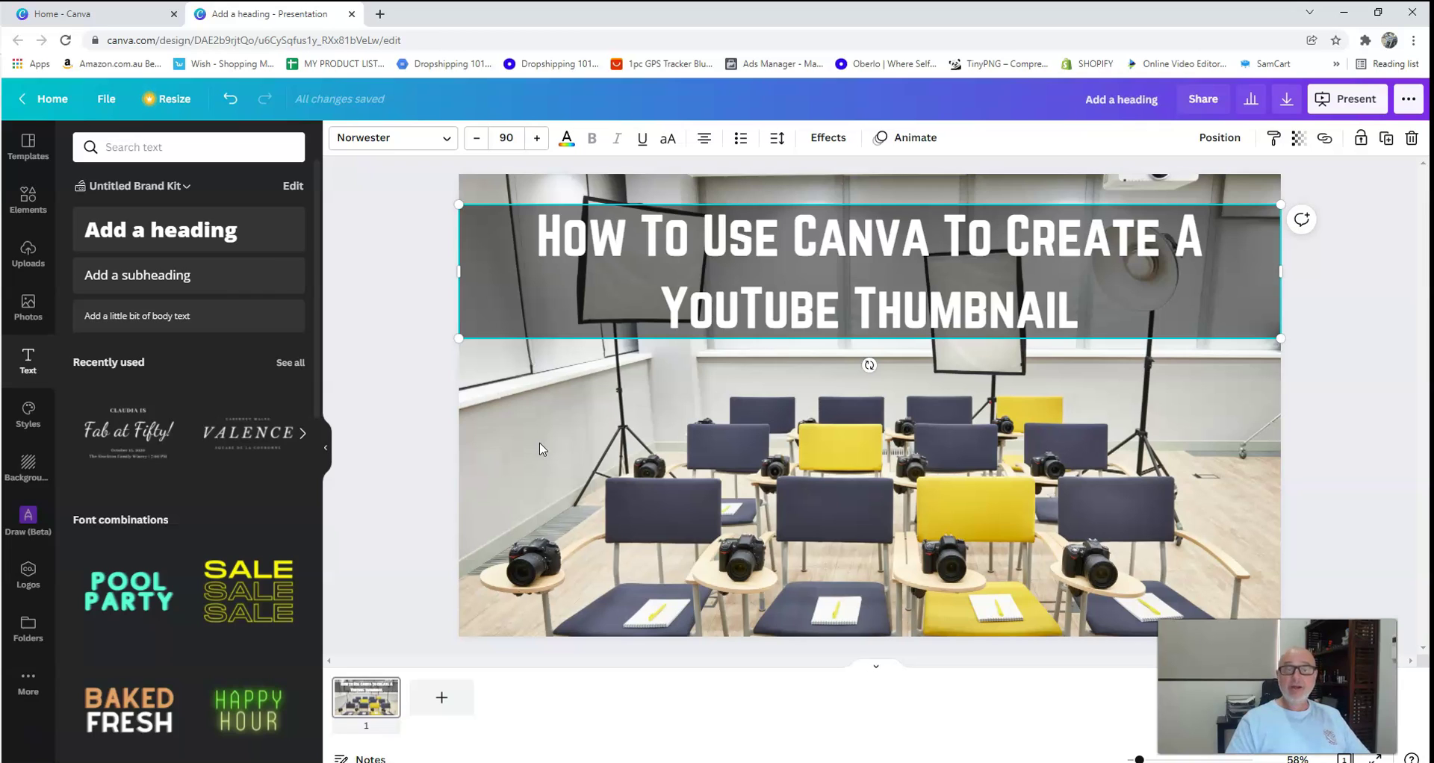
Nudge the white heading a few steps right so the black title shows as an offset shadow.
key(Right)
key(Right)
key(Right)
key(Right)
key(Right)
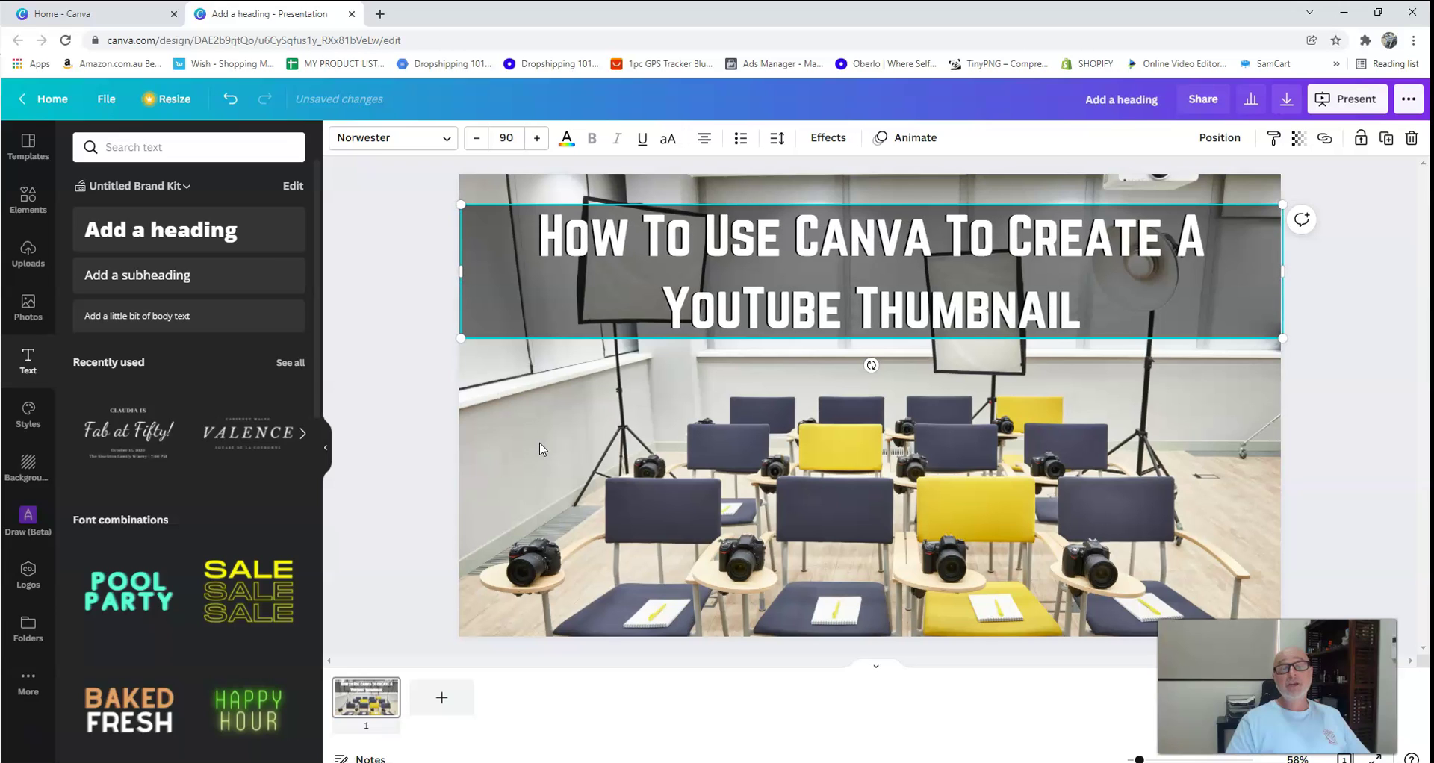
key(Right)
key(Right)
key(Right)
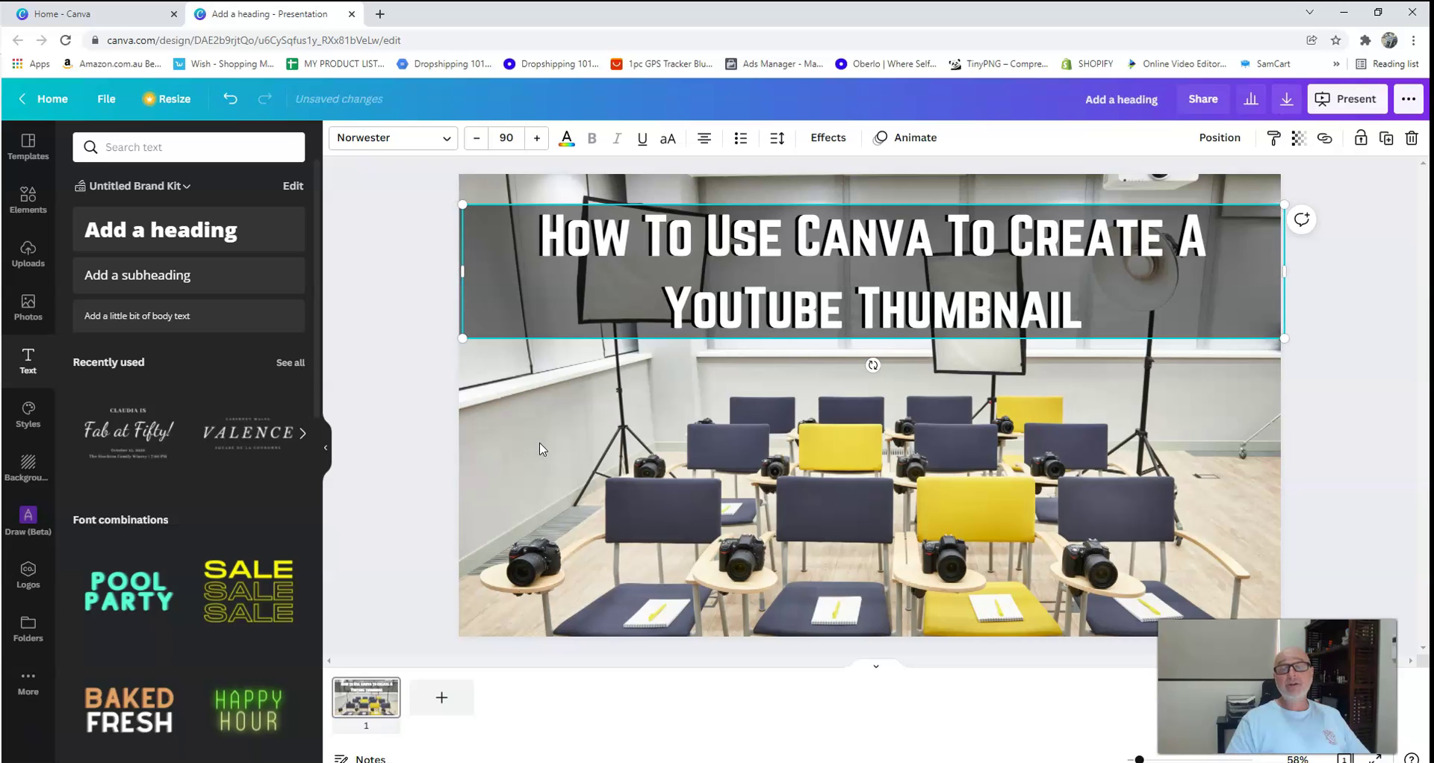
key(Down)
key(Down)
key(Down)
key(Right)
key(Up)
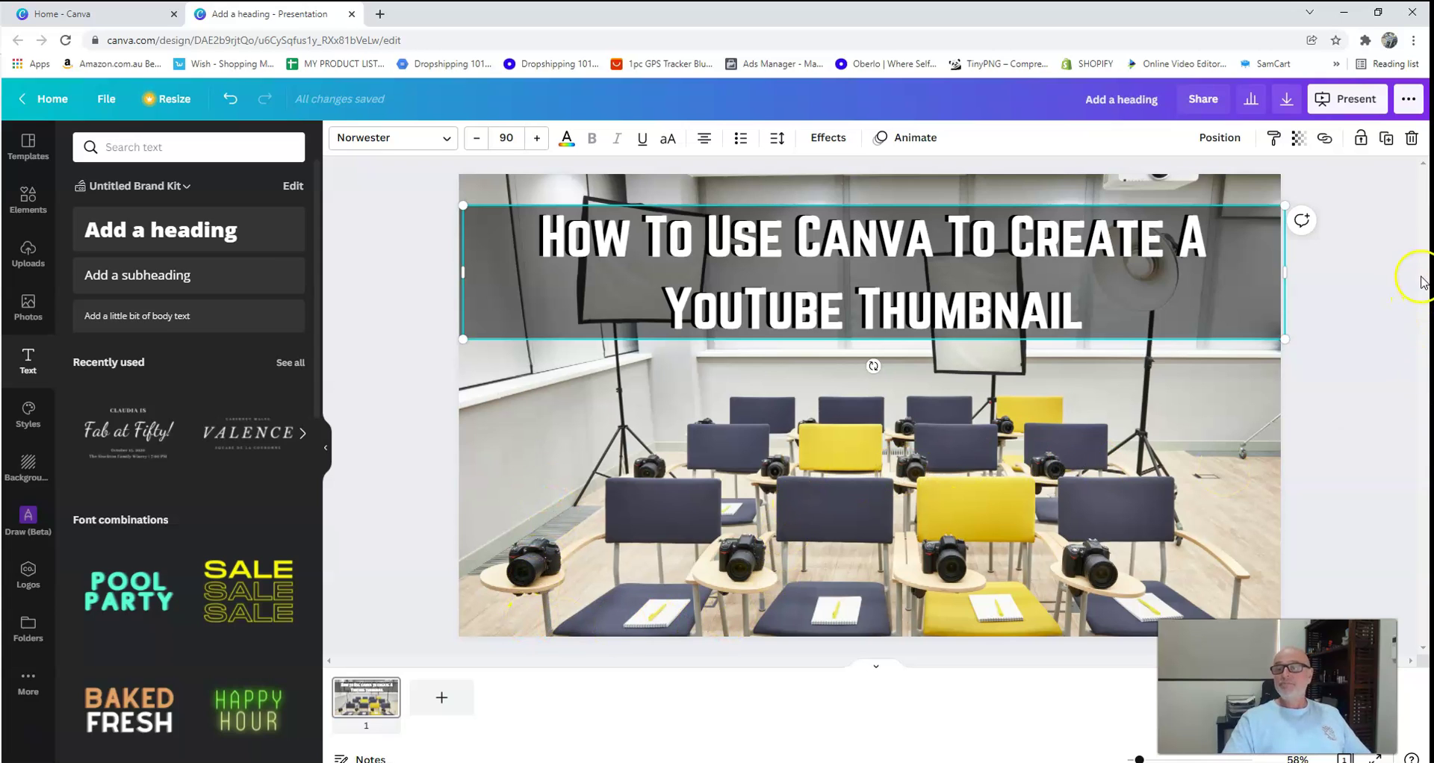
click(1374, 356)
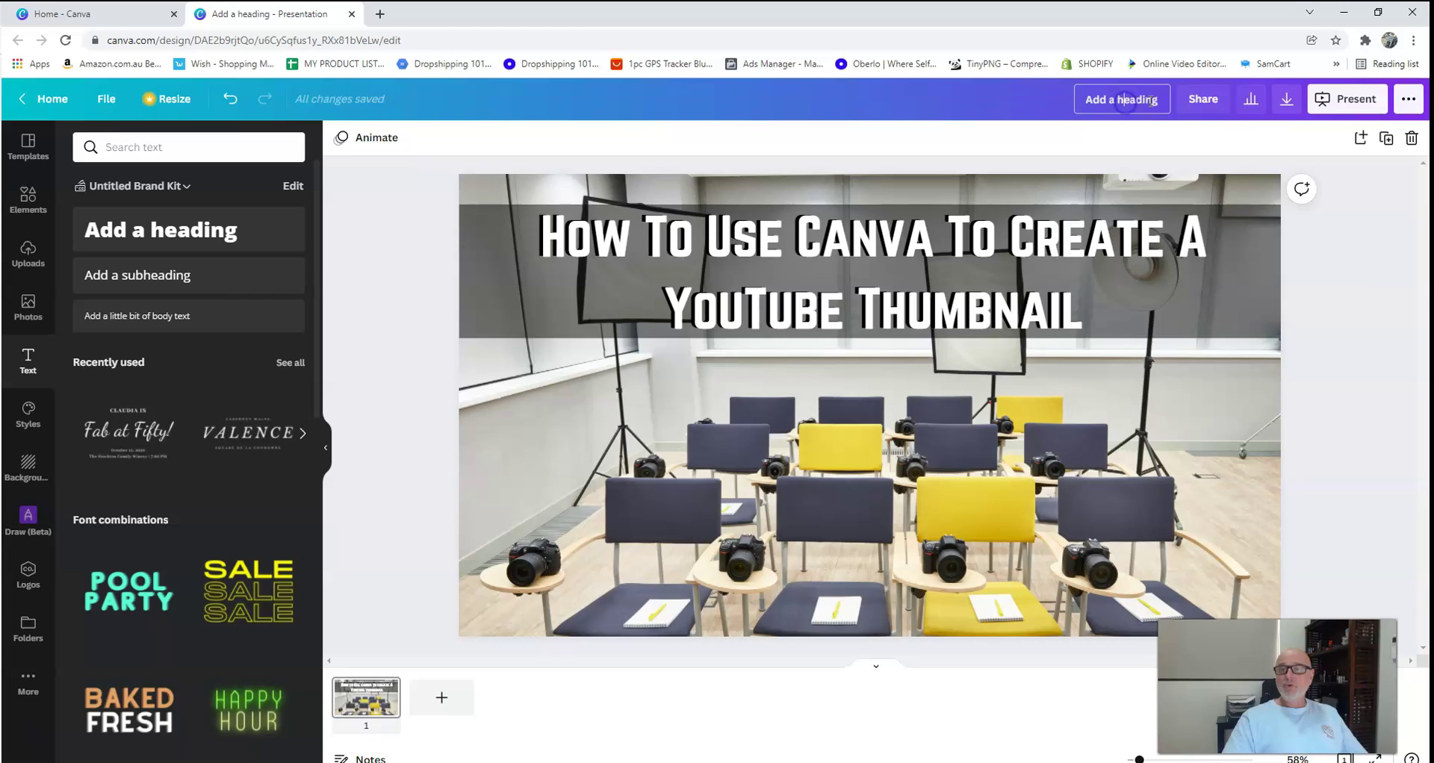
Replace the design title 'Add a heading' in the top bar with 'Topic 1'.
drag(1160, 100, 1077, 101)
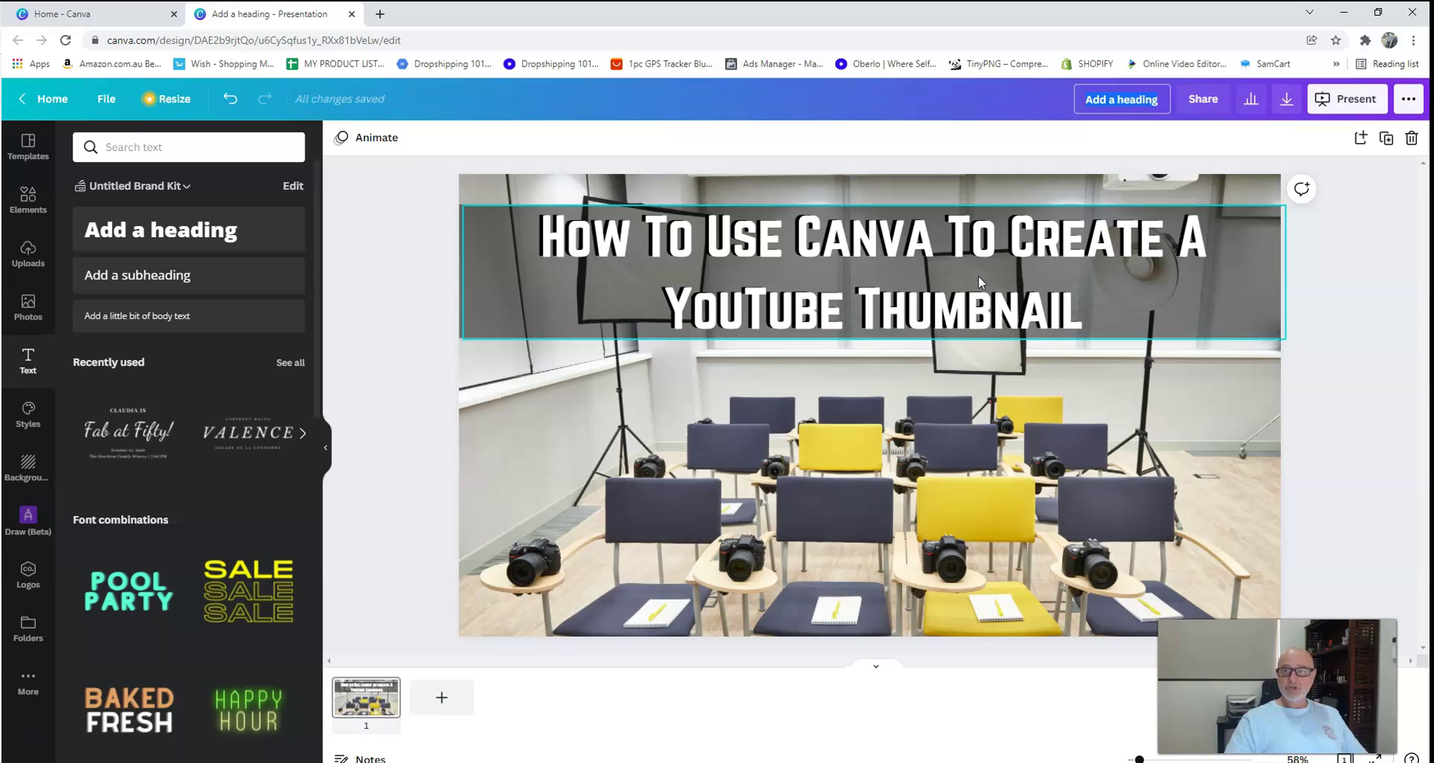
click(1168, 143)
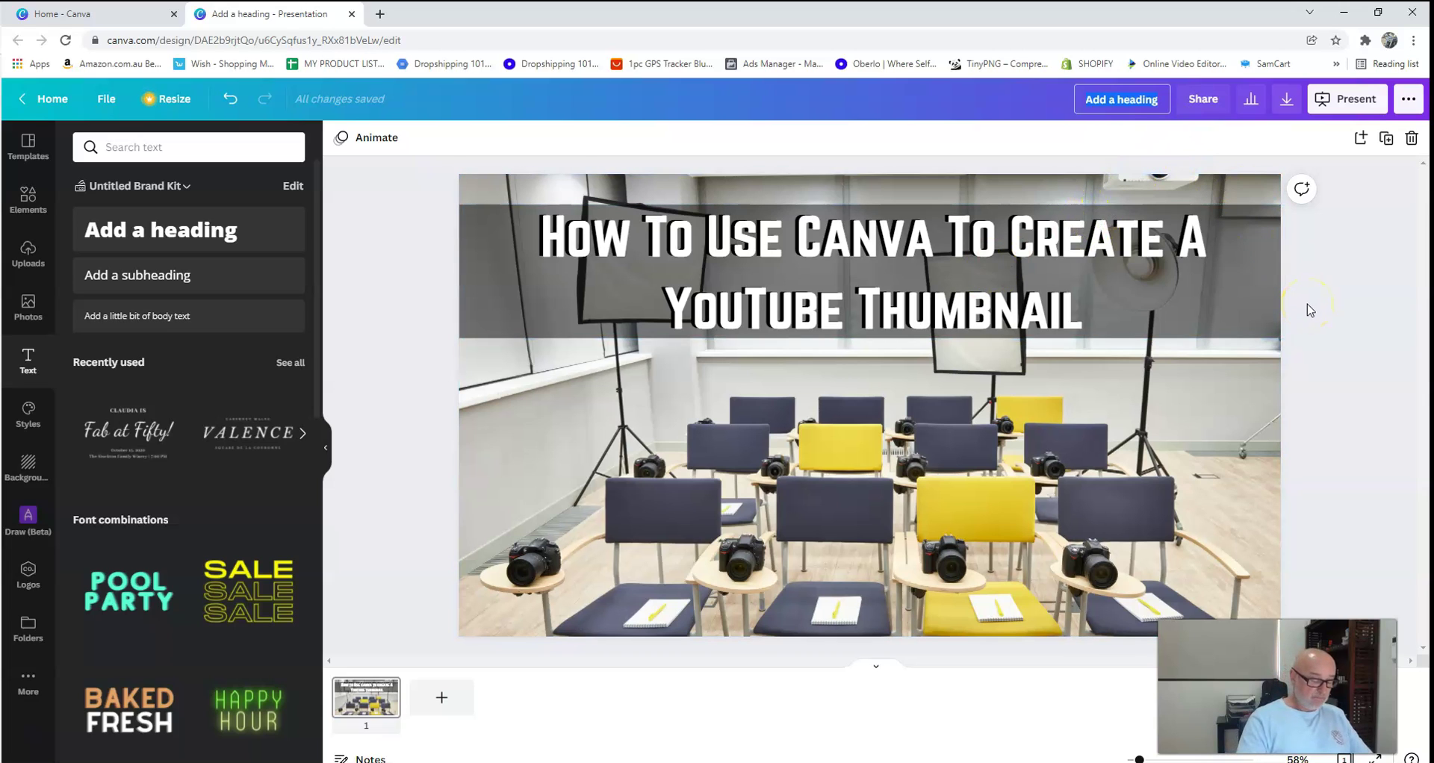
text(Topi)
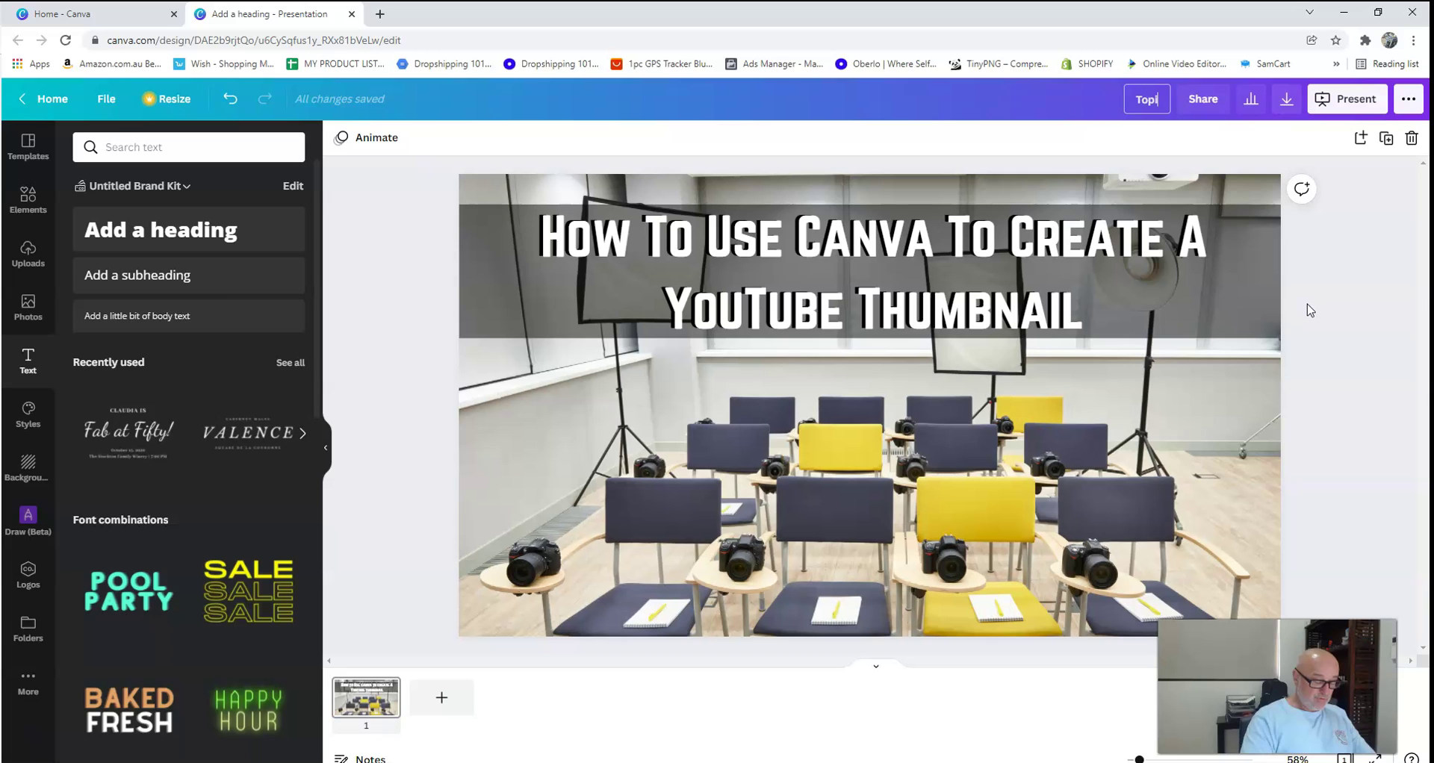
text(c 1)
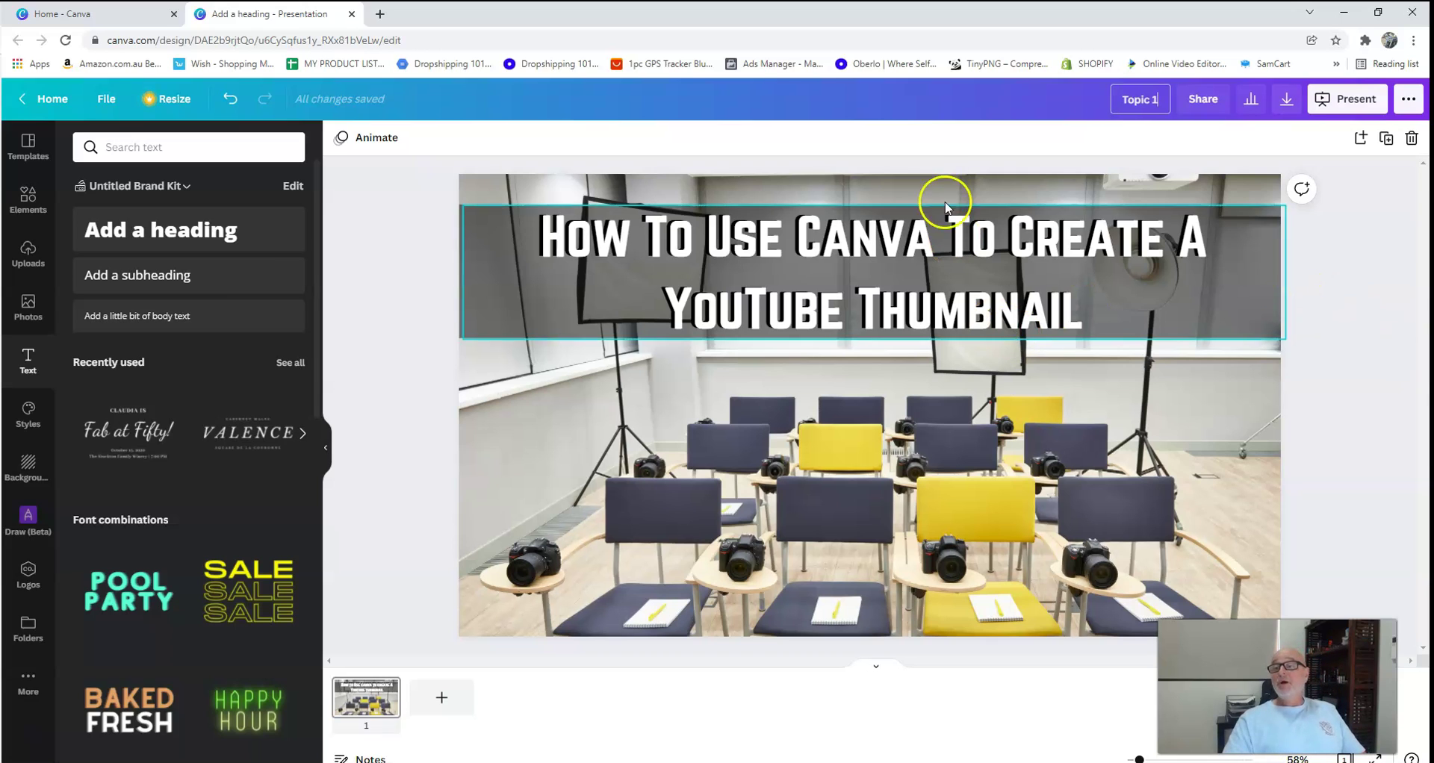
Download the design as a PNG with size 0.5, giving 960 × 540 px.
click(1410, 100)
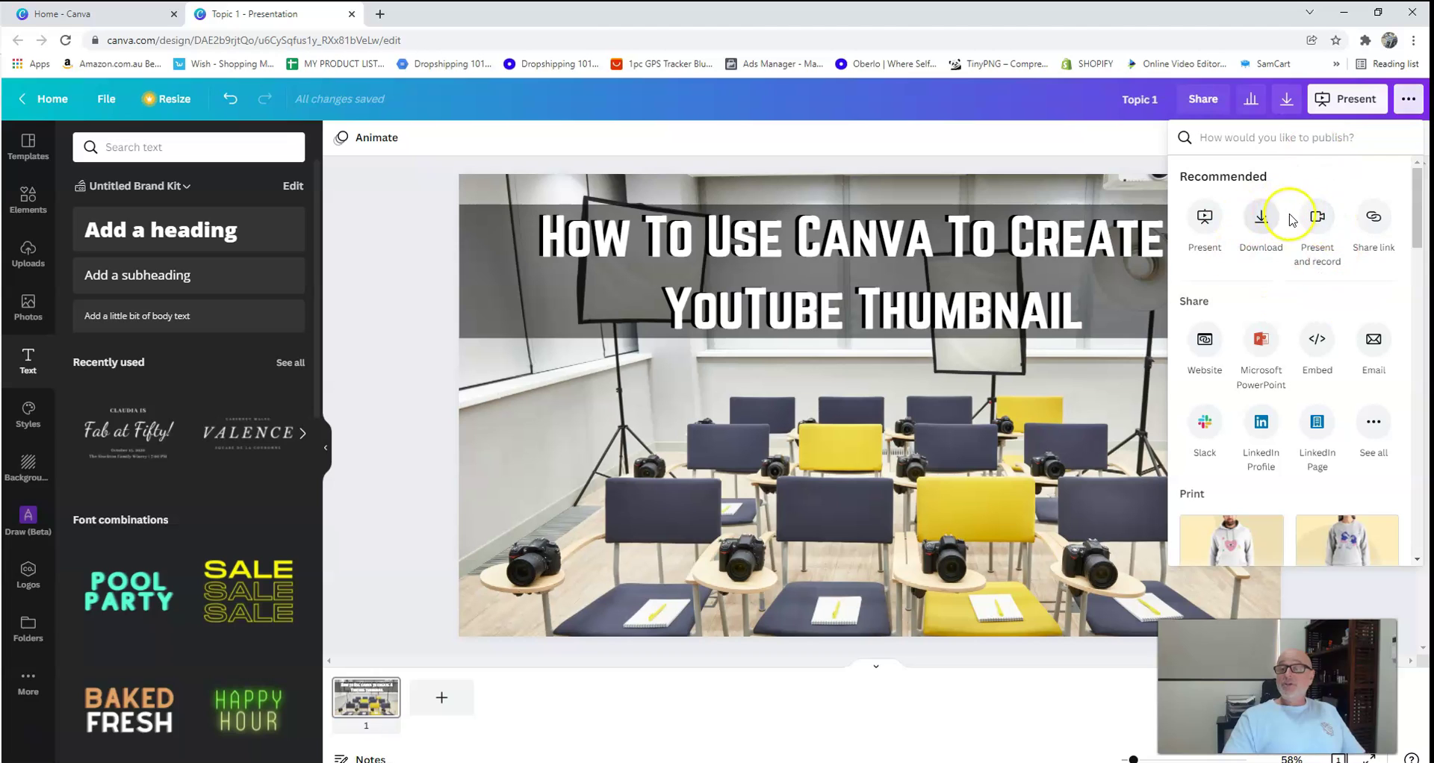
click(1262, 217)
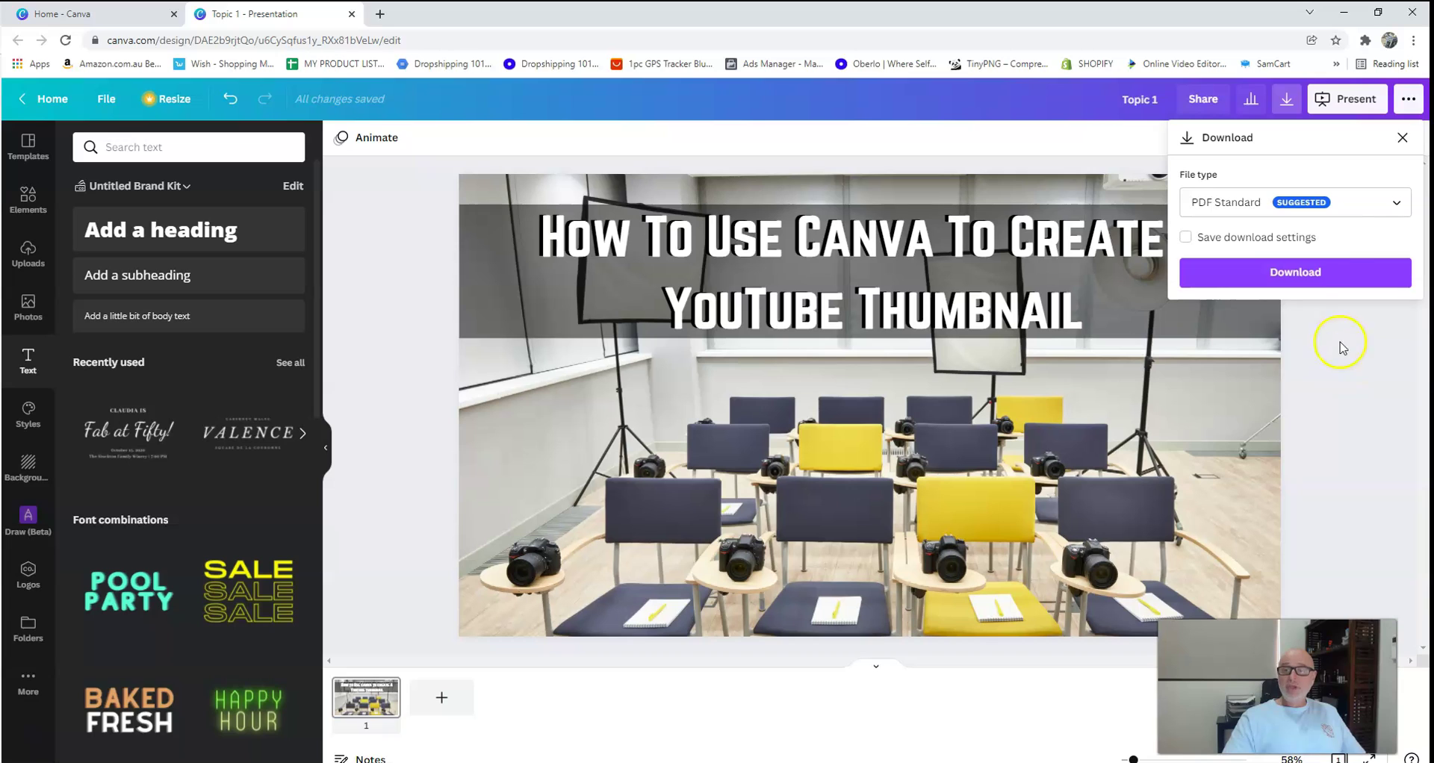
click(1396, 202)
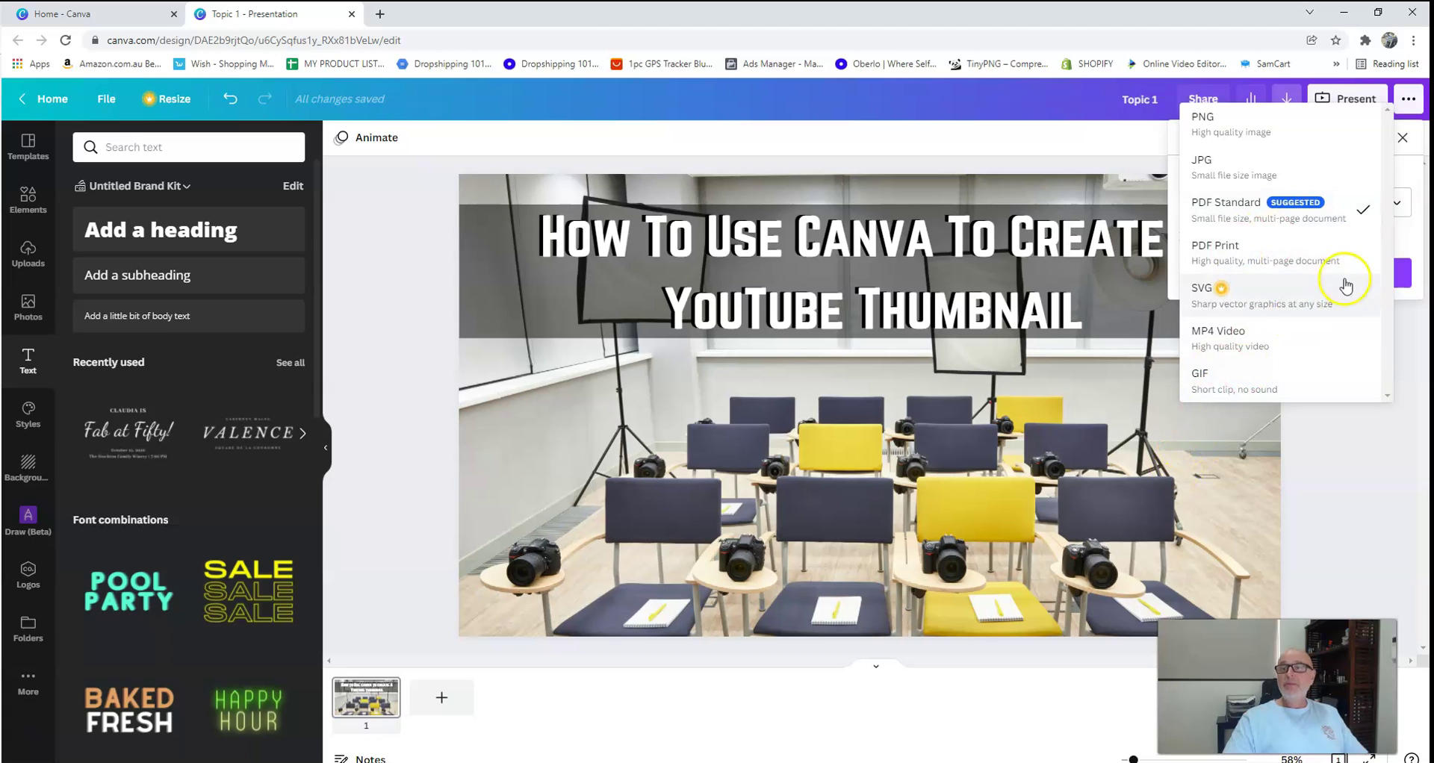
click(1245, 135)
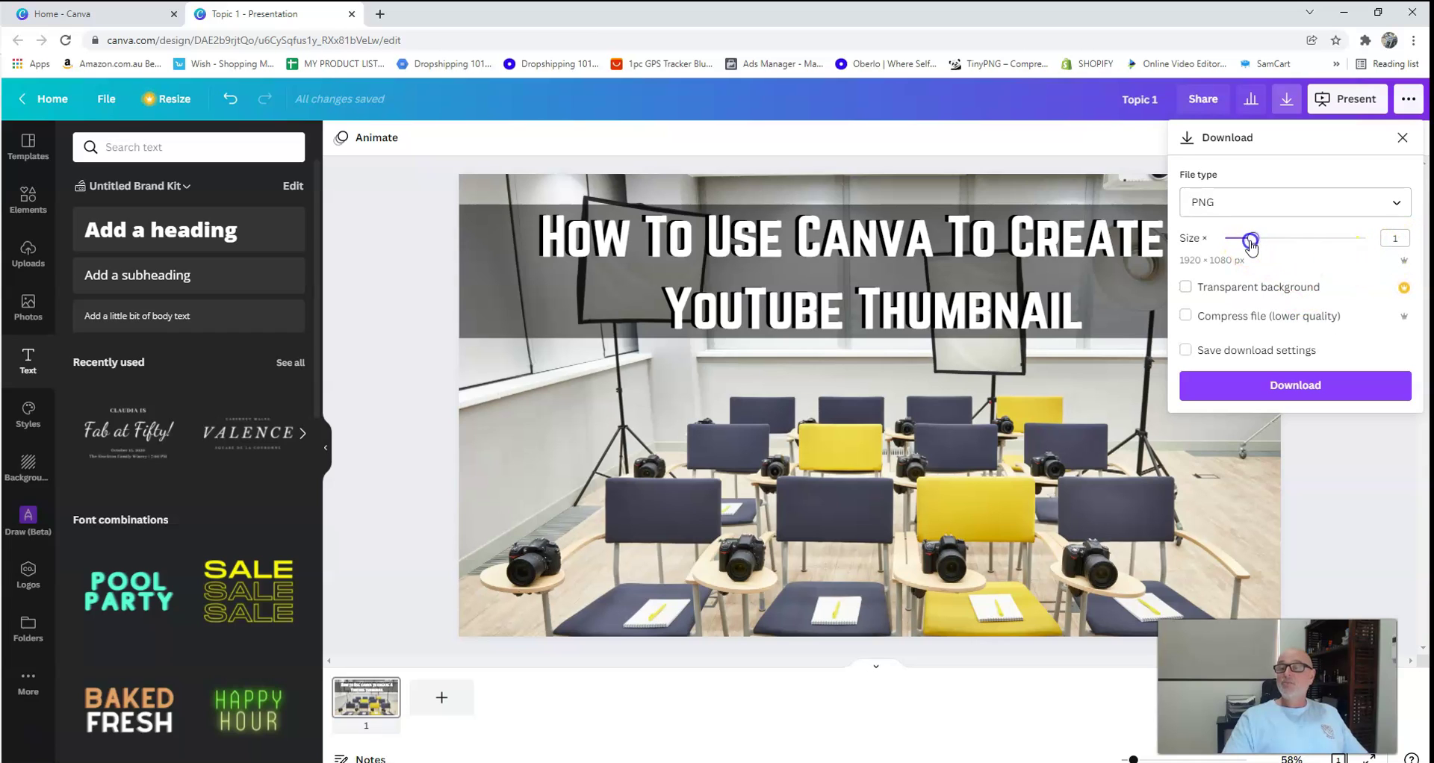
drag(1251, 243, 1225, 239)
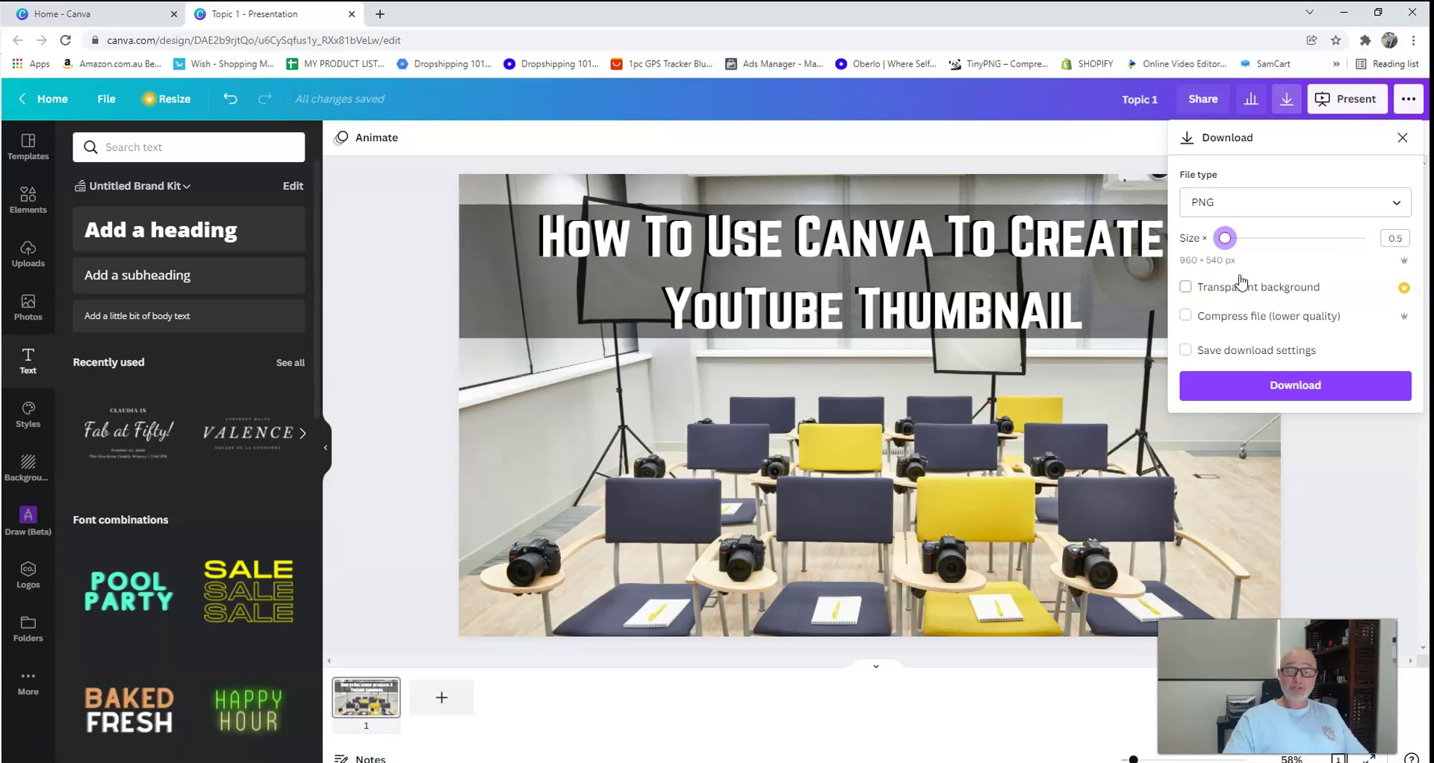
click(1257, 284)
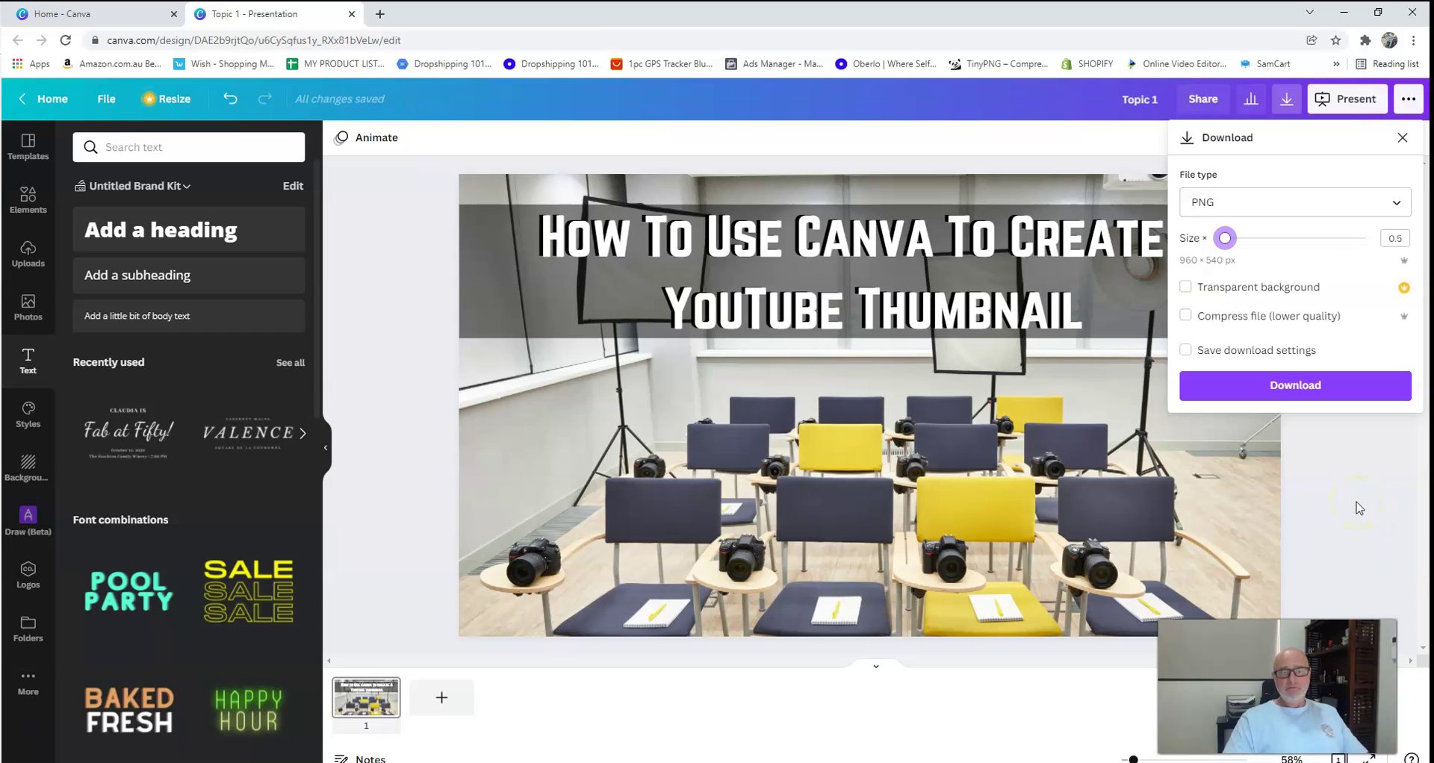
click(1303, 389)
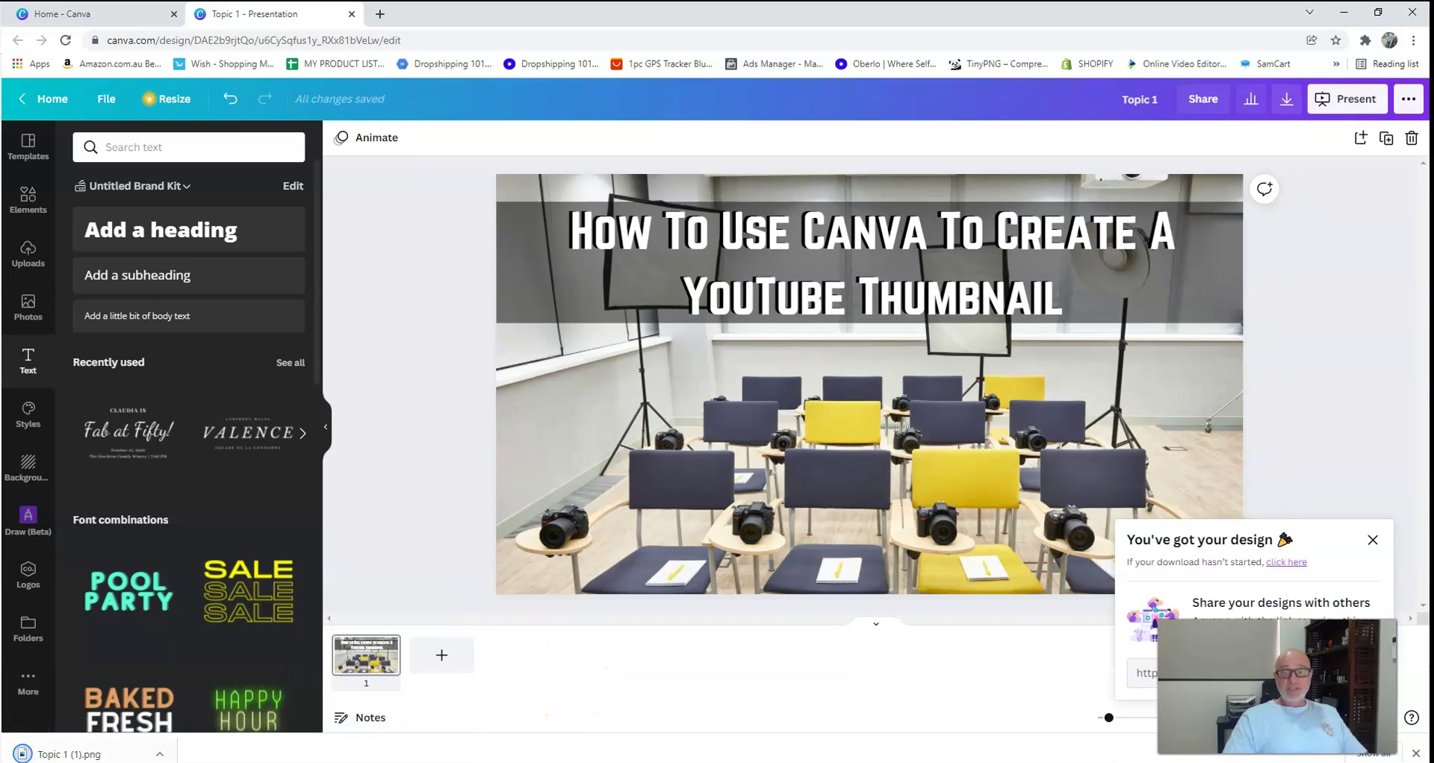
Close the 'You've got your design' popup and deselect the page.
click(1373, 540)
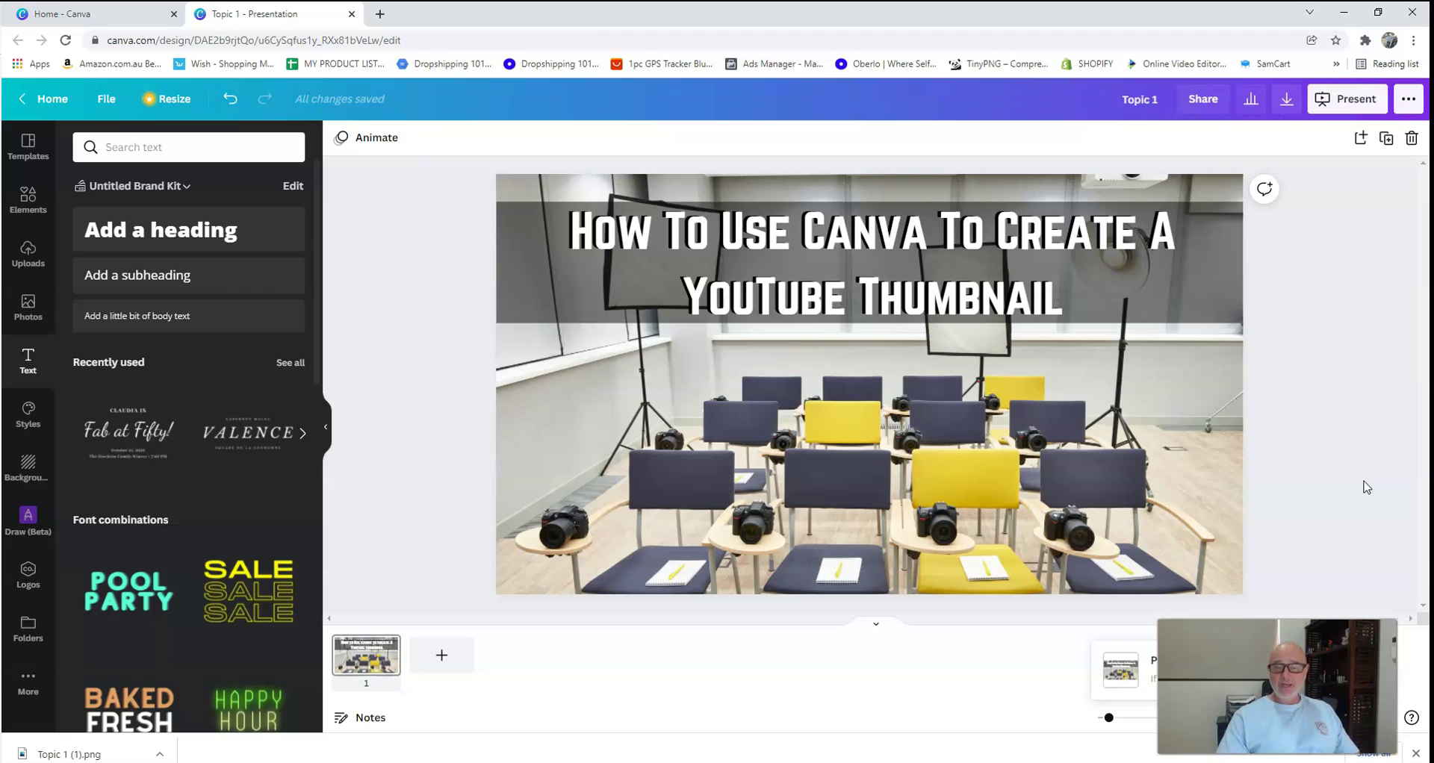
click(1216, 374)
click(1303, 349)
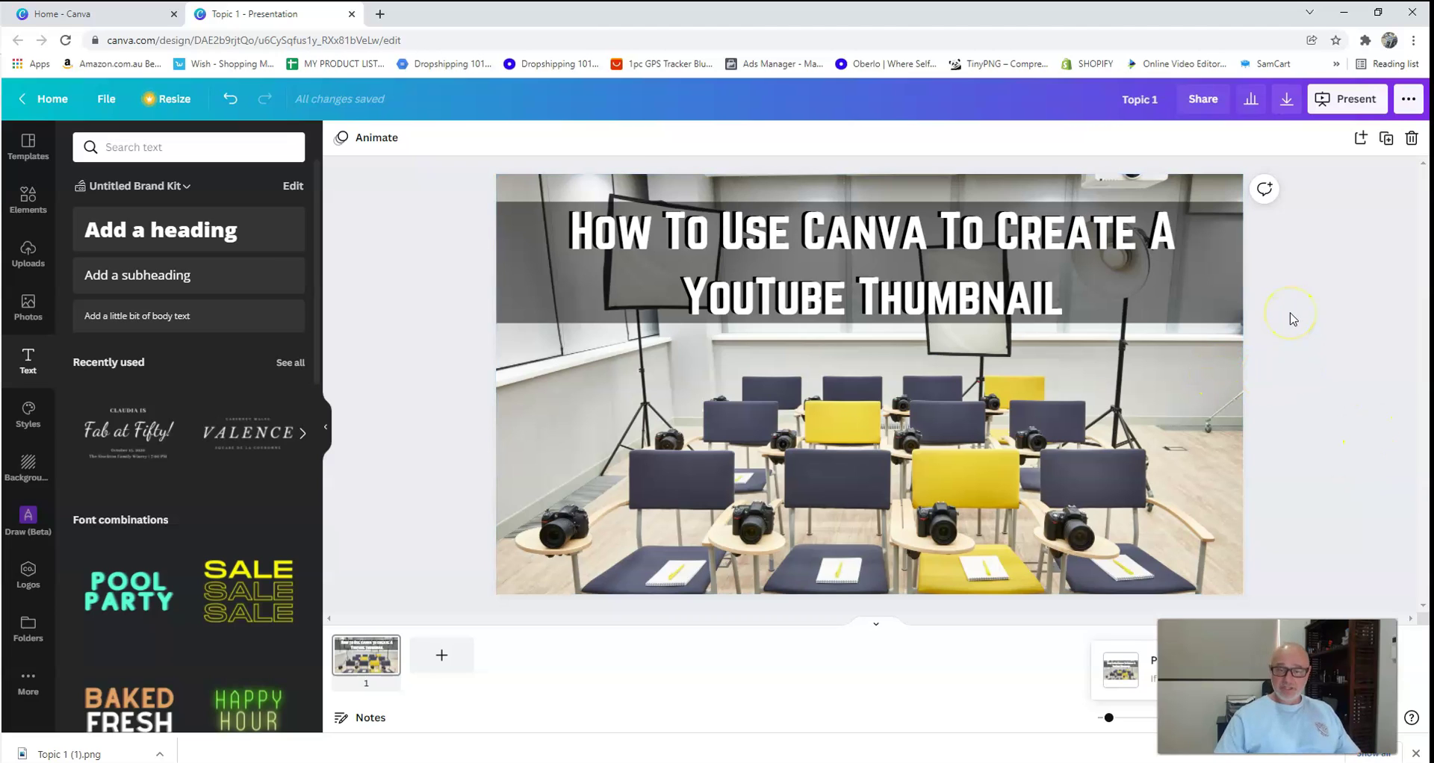